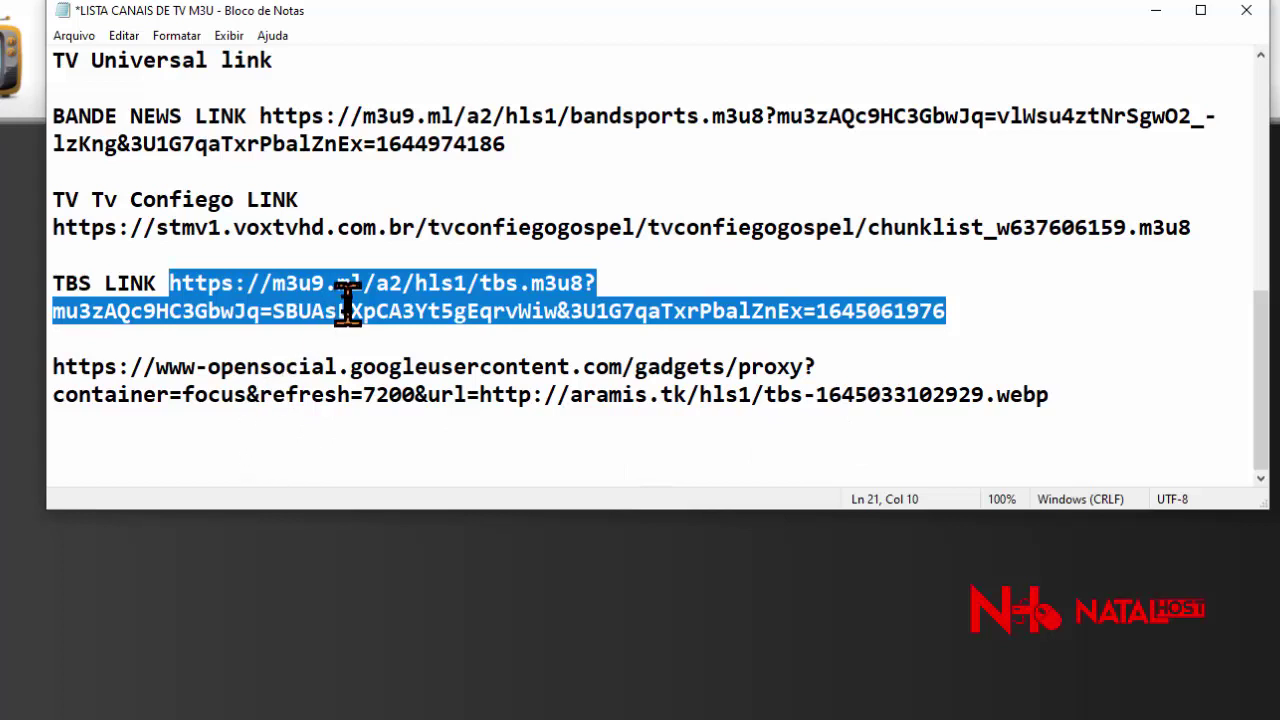
Review the channel links in the M3U list, covering TBS, Tv Confiego, Bande News and TV Universal
click(525, 236)
triple_click(525, 236)
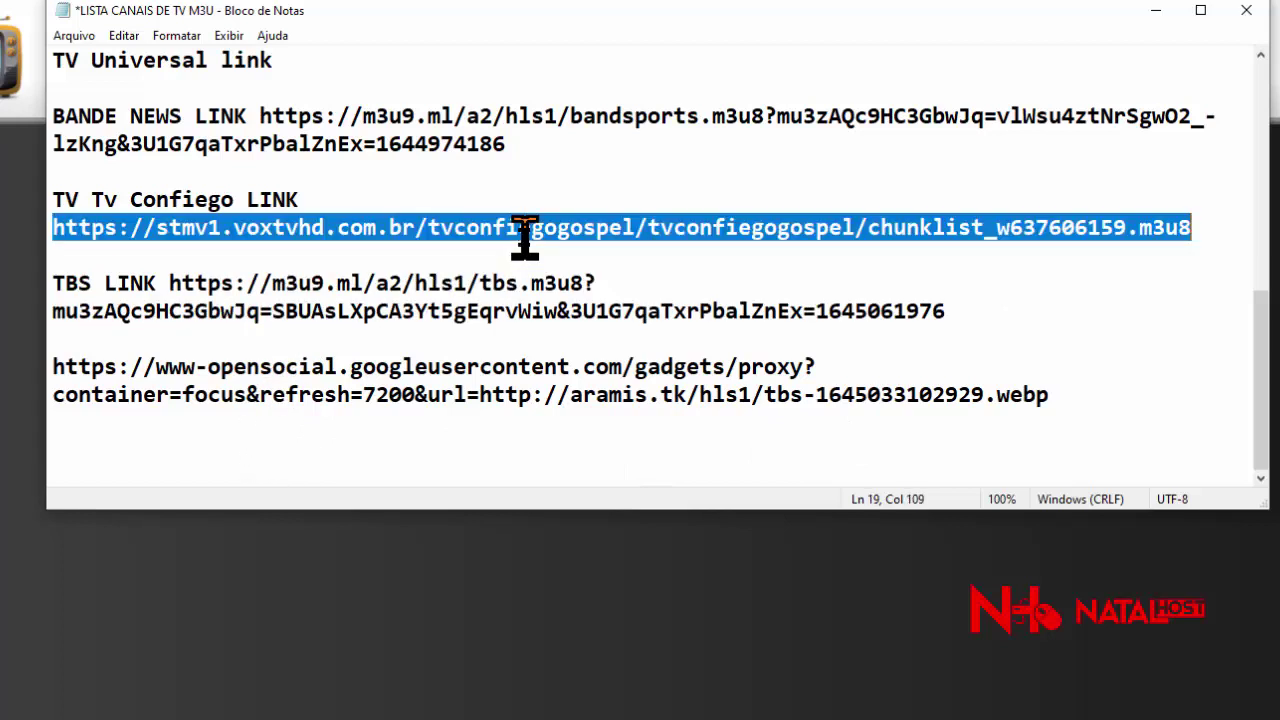
scroll(525, 236, up, 1)
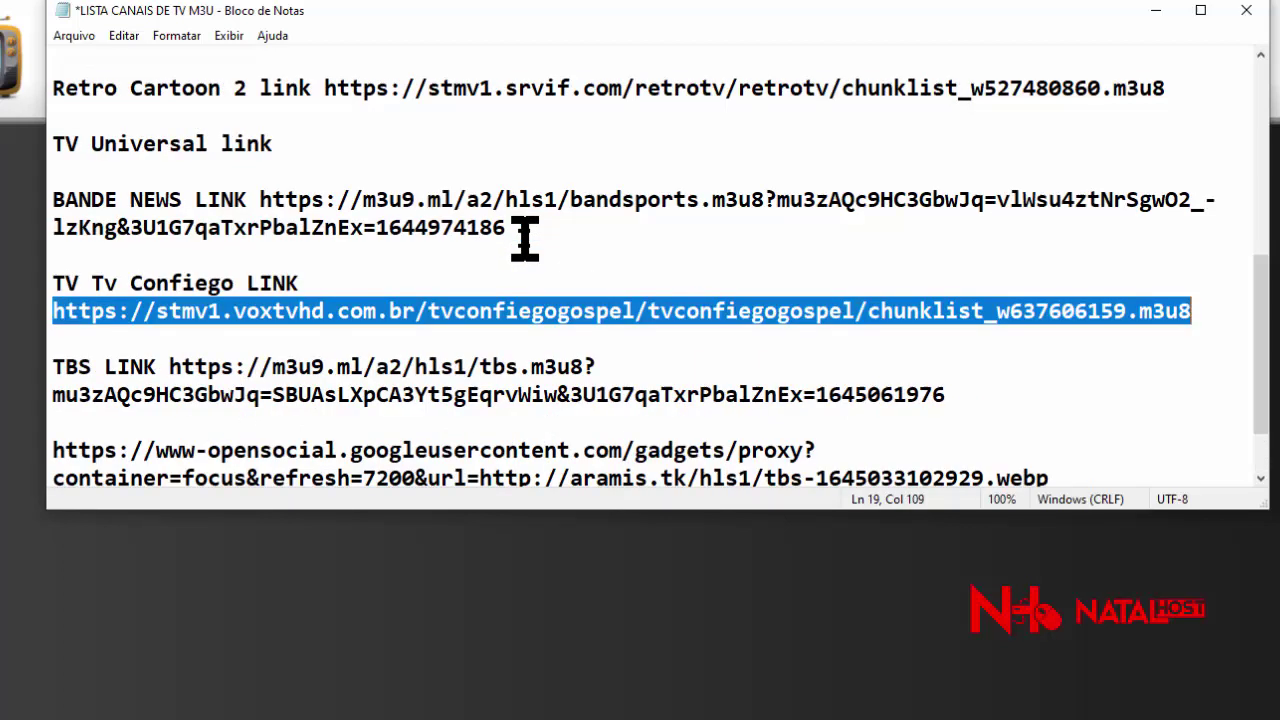
click(187, 290)
double_click(312, 310)
click(932, 312)
drag(1211, 305, 449, 298)
click(323, 318)
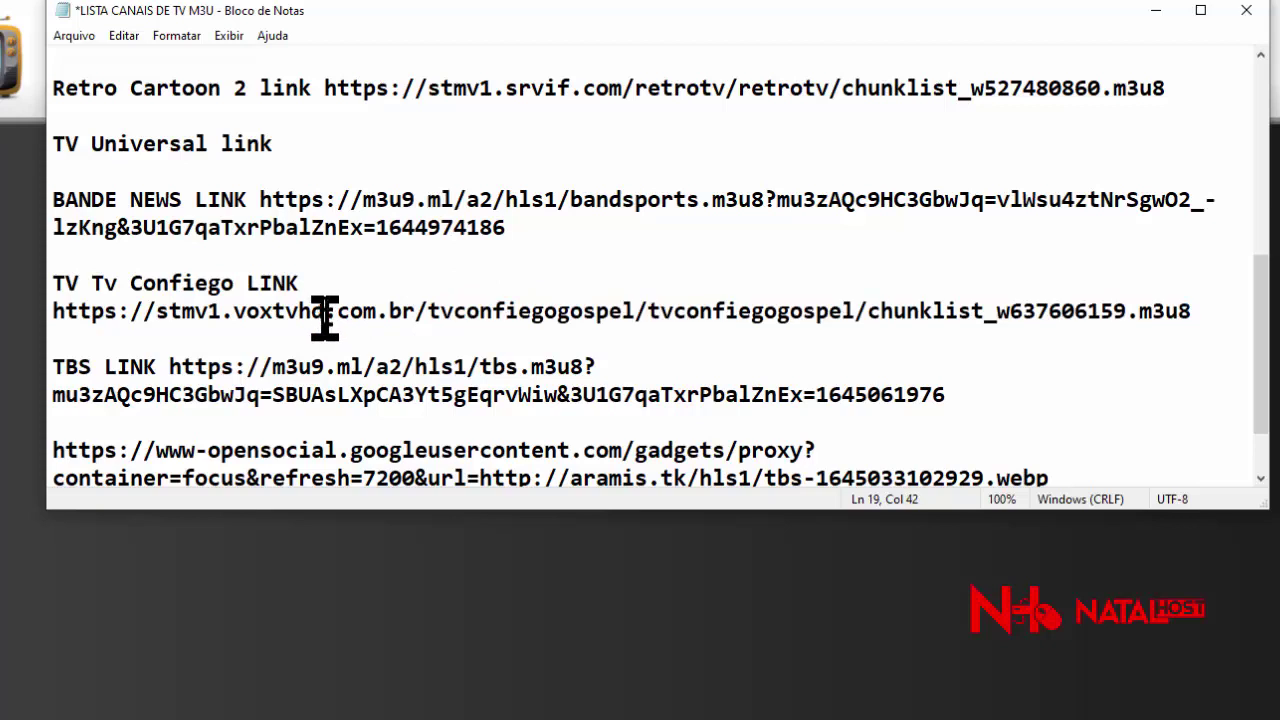
scroll(395, 278, up, 1)
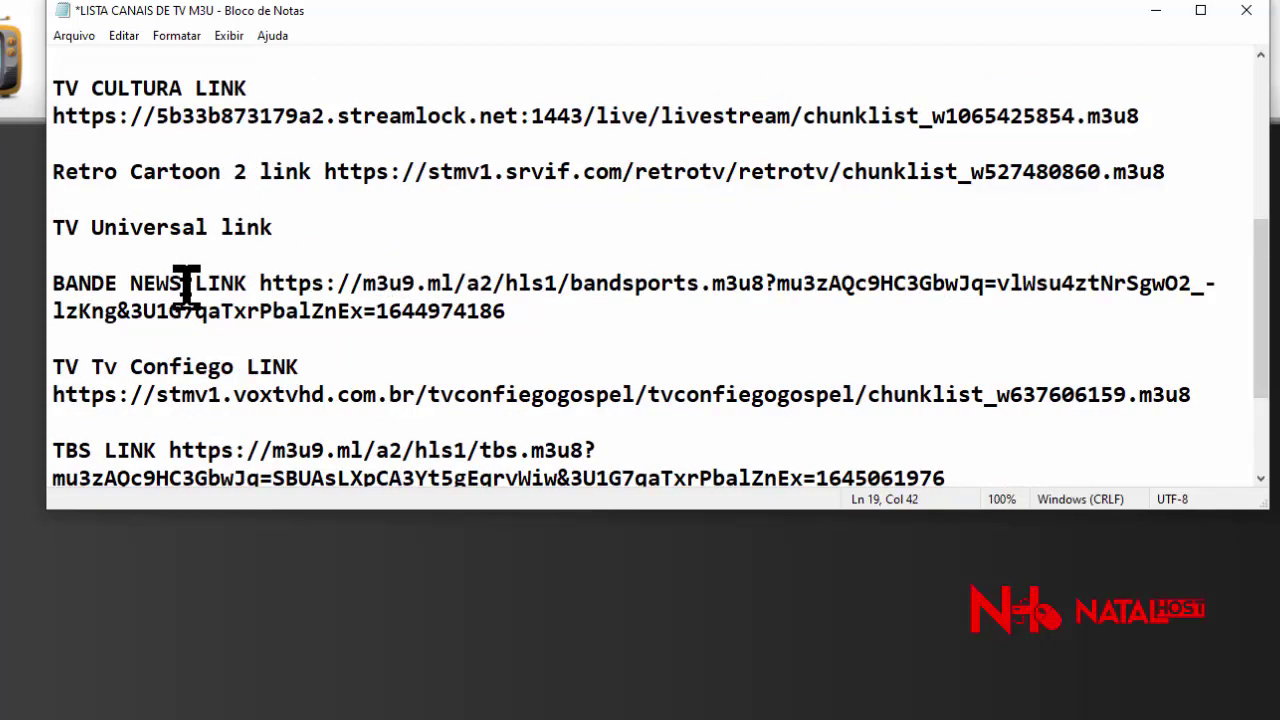
click(284, 228)
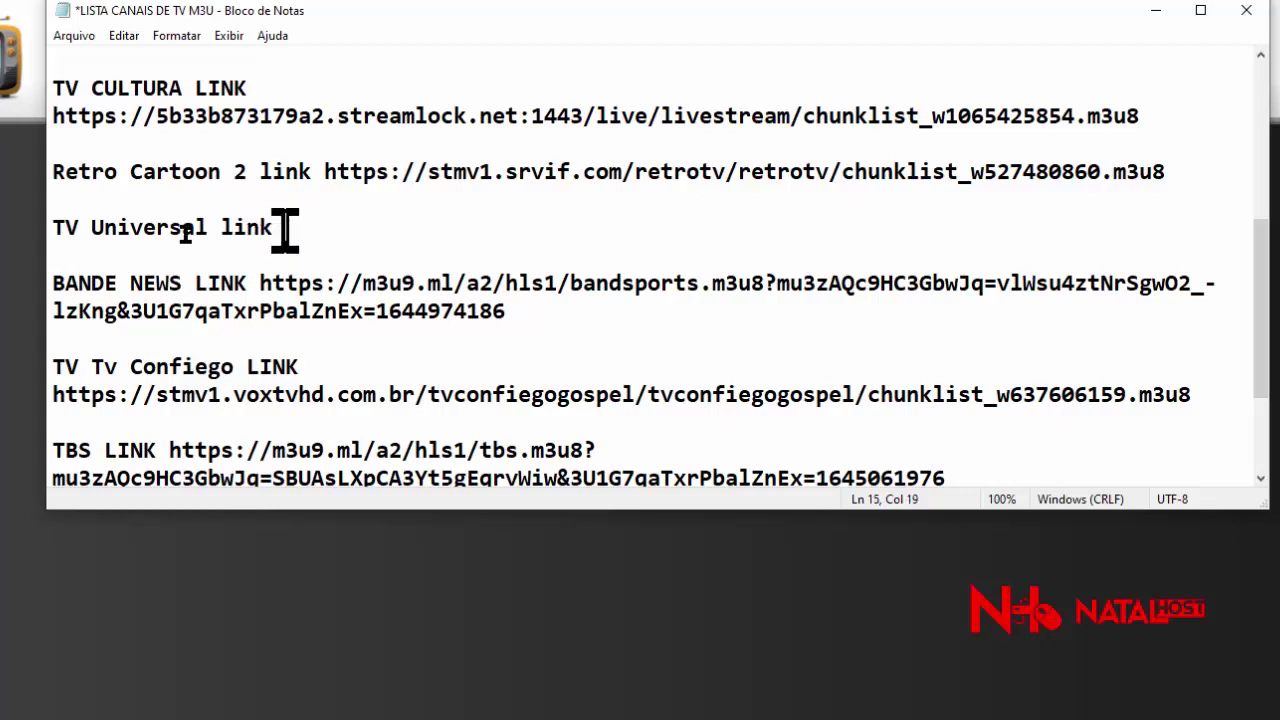
drag(290, 228, 55, 230)
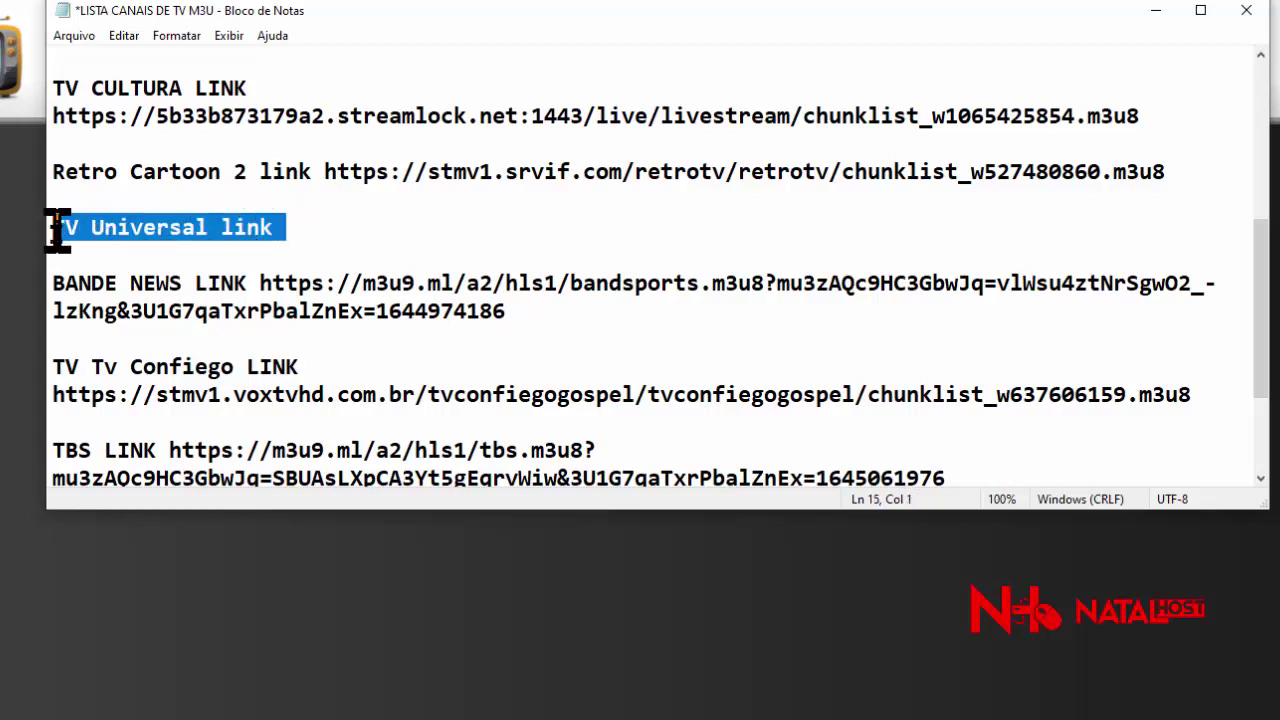
drag(507, 311, 263, 283)
click(519, 322)
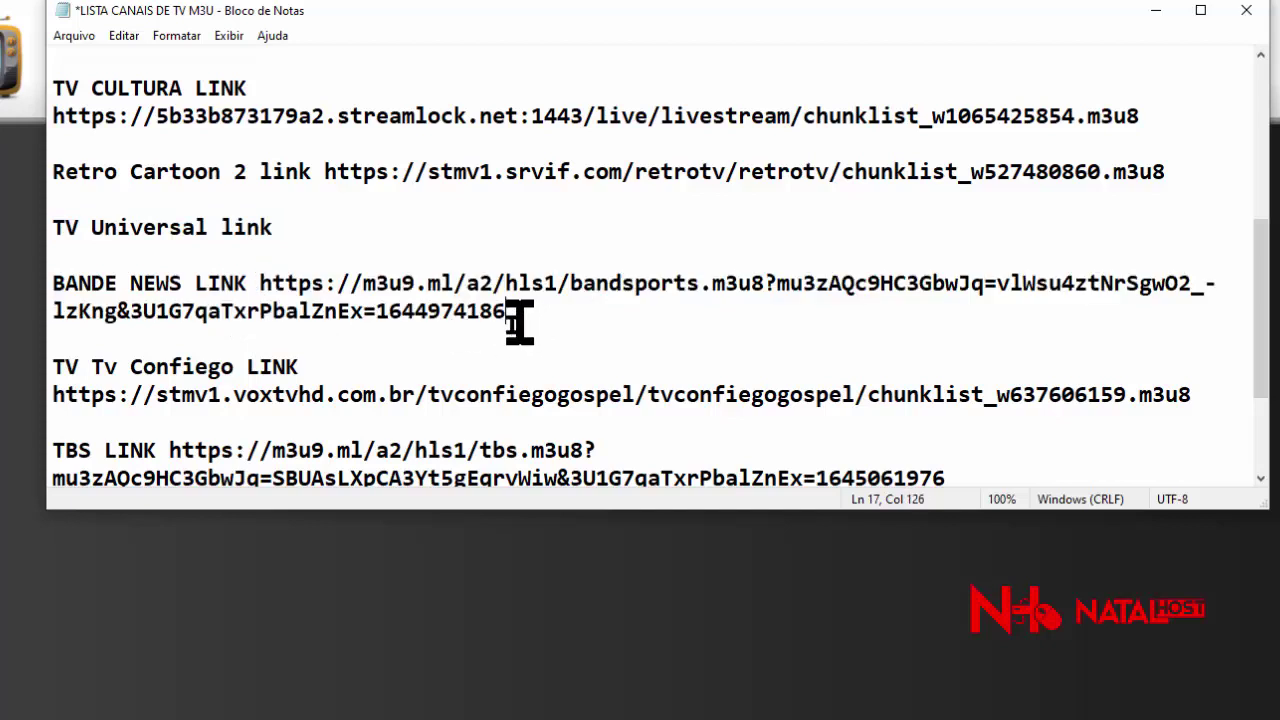
scroll(519, 322, up, 2)
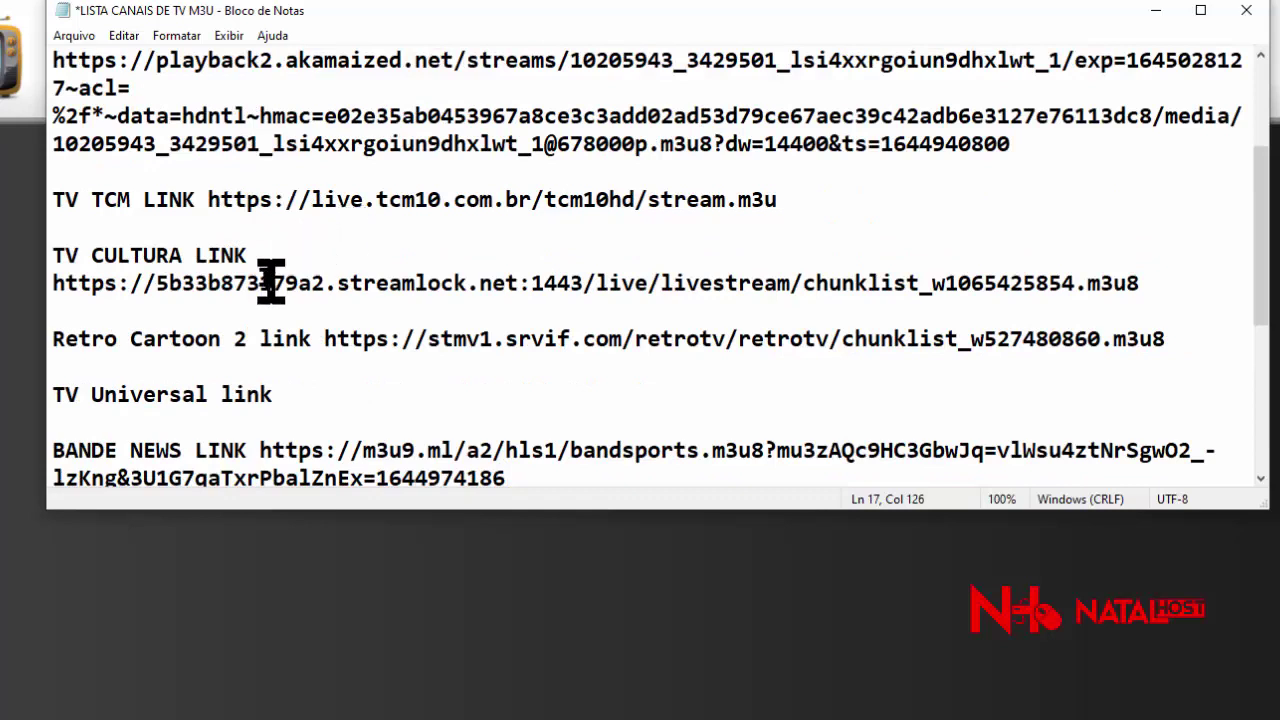
Copy the TV TCM stream link from the channel list and switch back to the relay schedule manager in the browser
drag(208, 200, 779, 203)
right_click(366, 204)
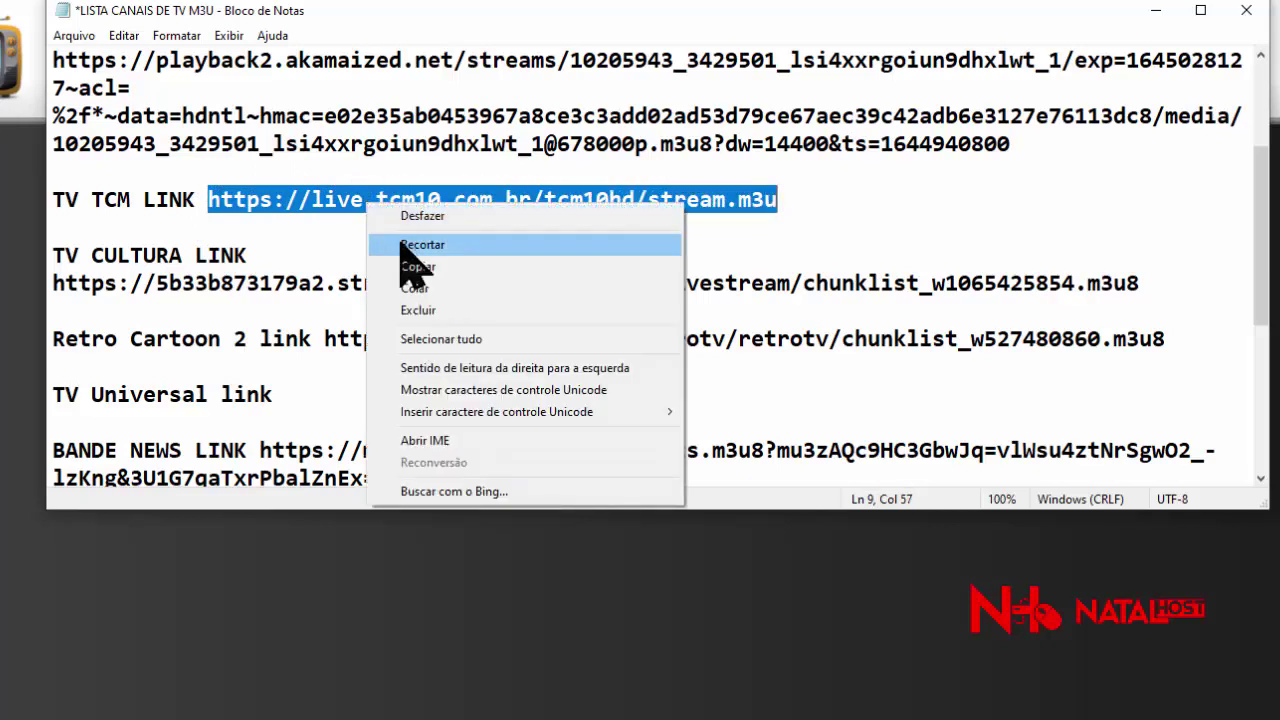
click(366, 262)
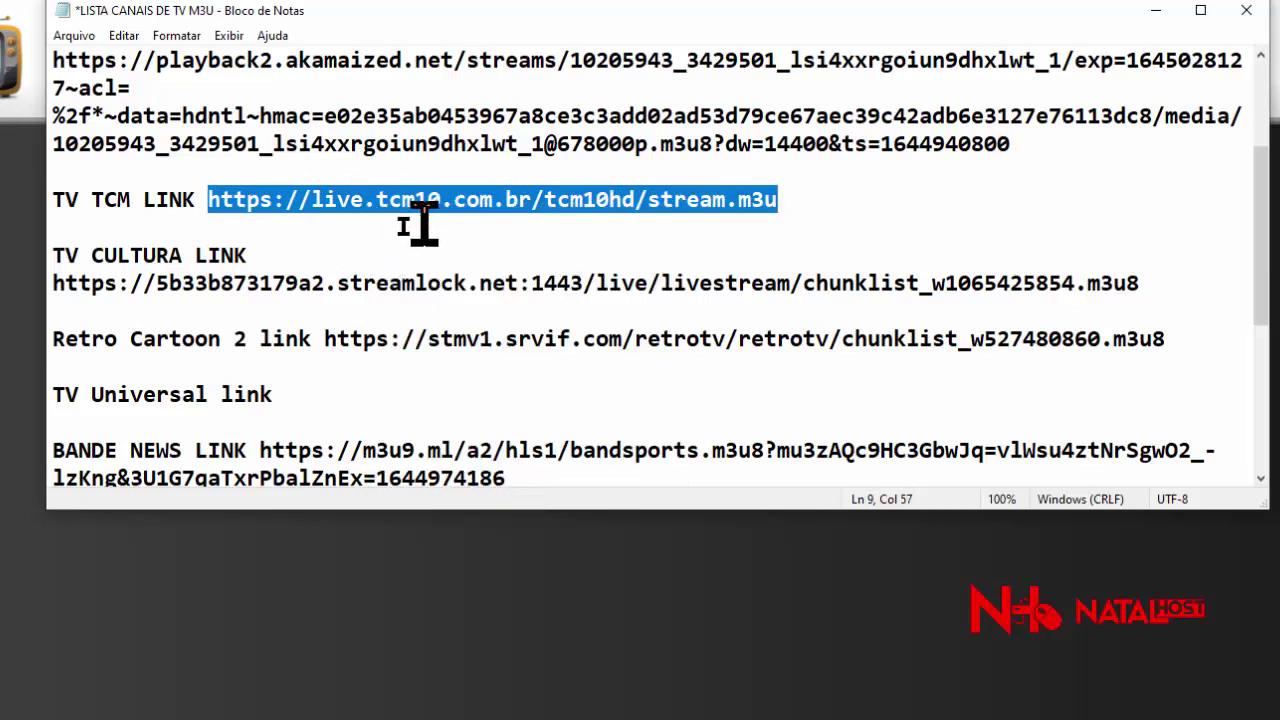
click(42, 230)
click(285, 186)
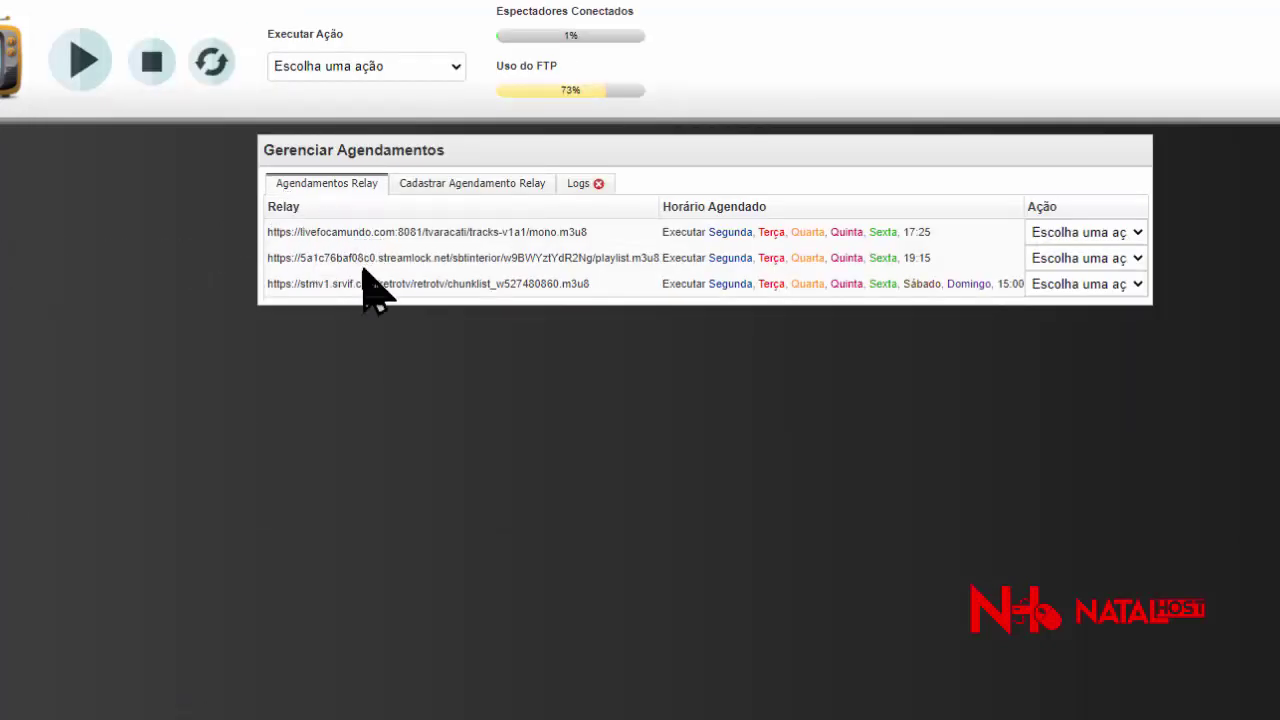
drag(310, 284, 326, 232)
click(306, 229)
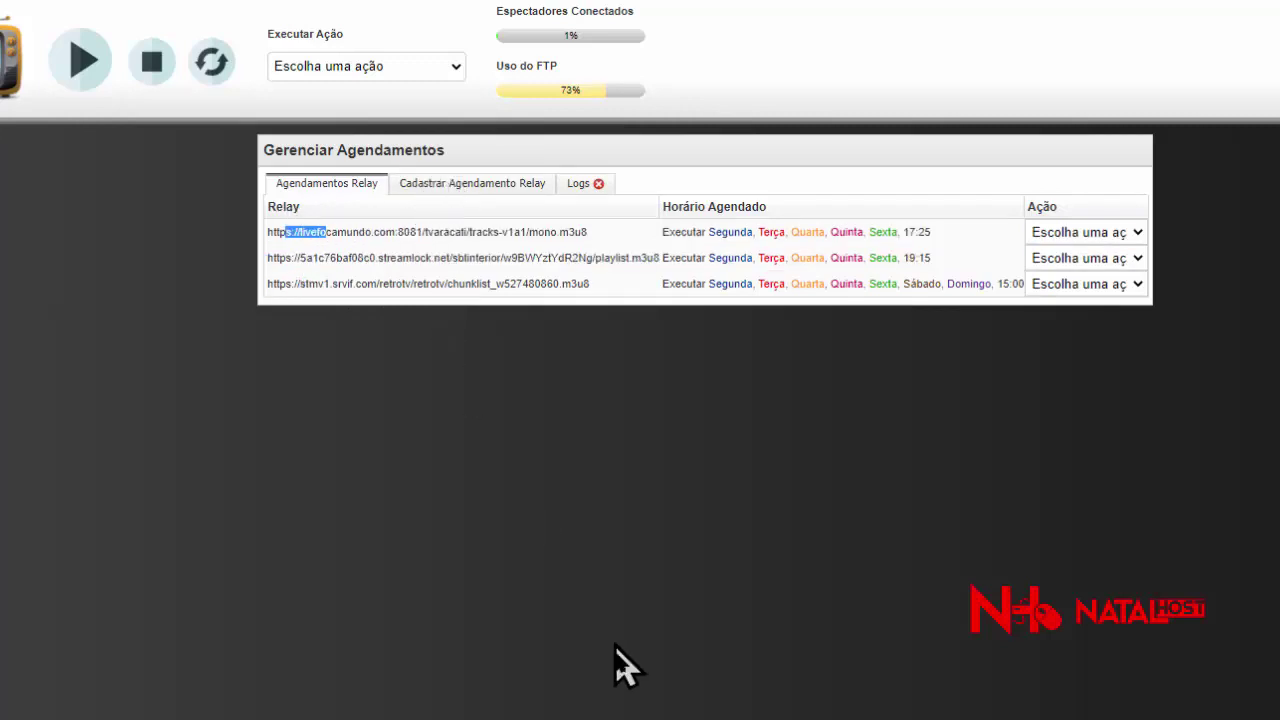
click(625, 716)
right_click(263, 200)
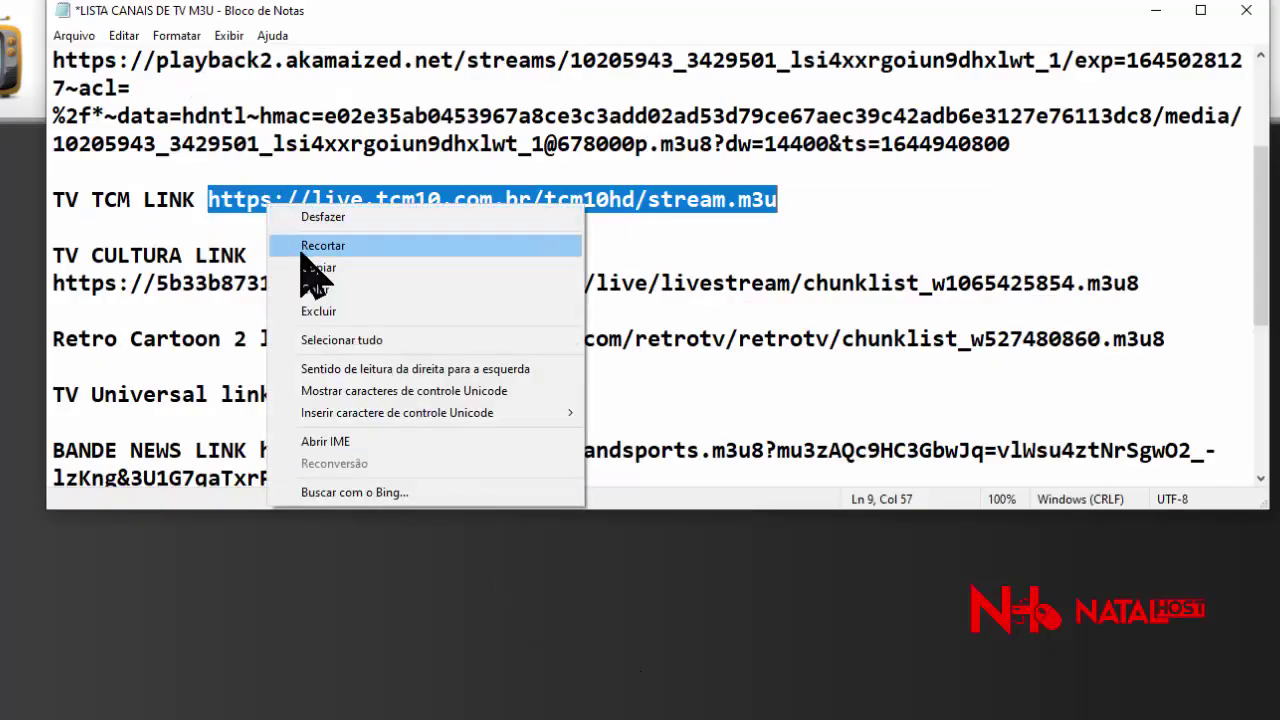
click(300, 277)
key(alt+Tab)
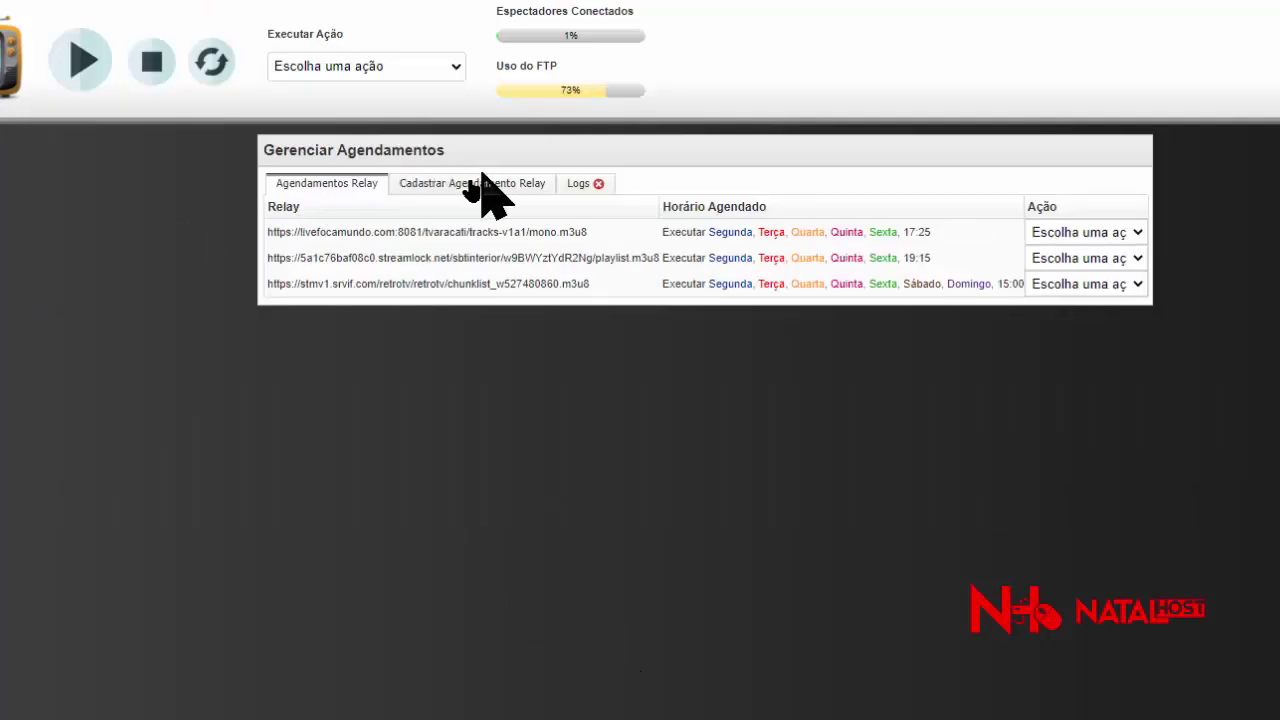
click(468, 187)
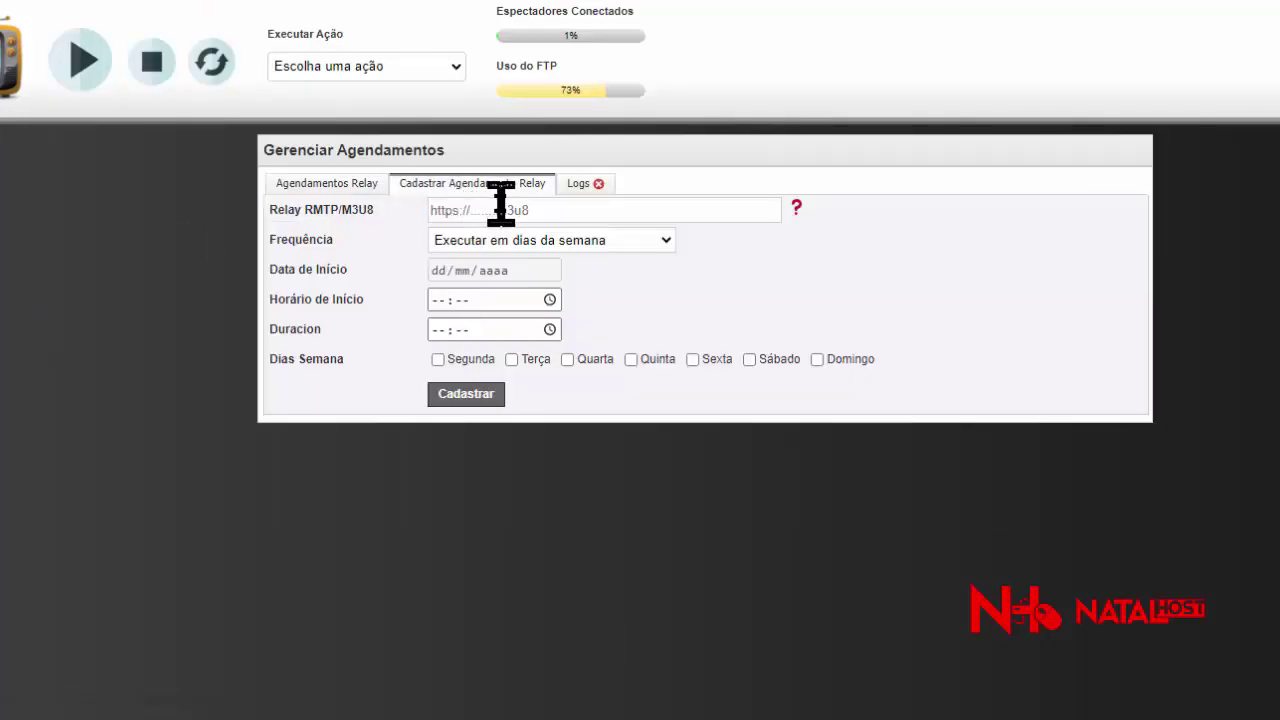
click(500, 205)
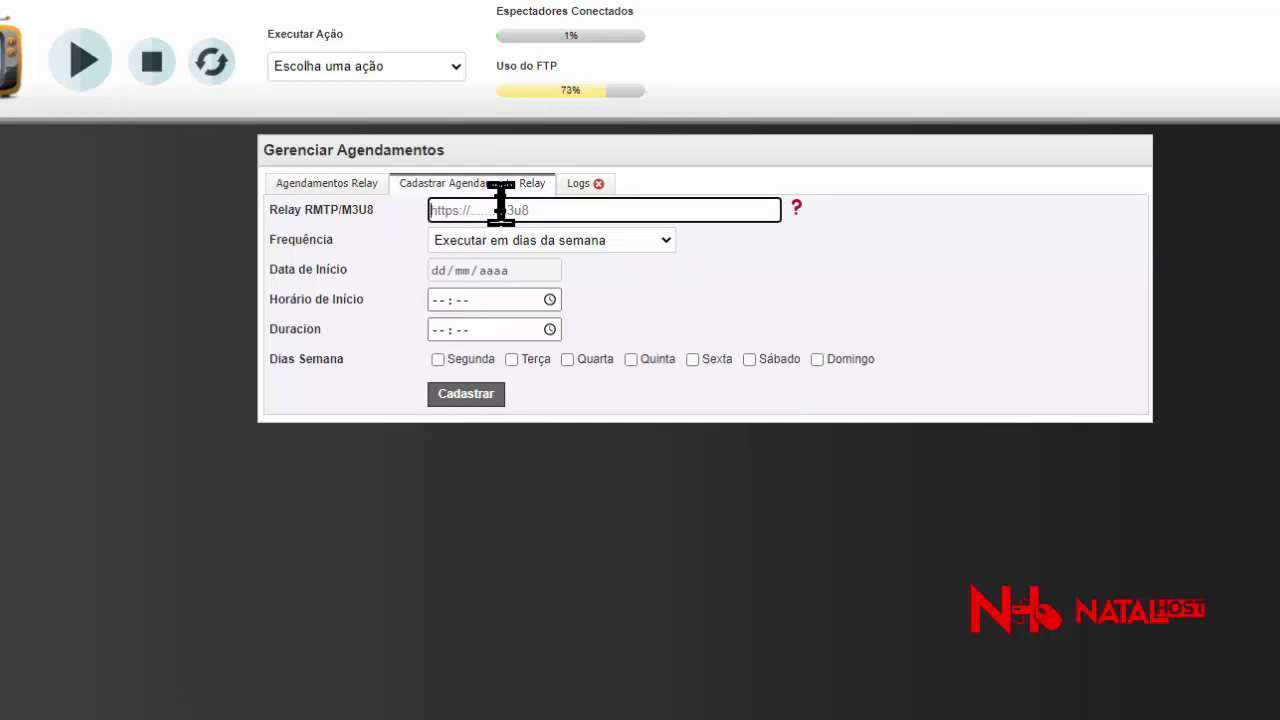
click(500, 205)
click(481, 205)
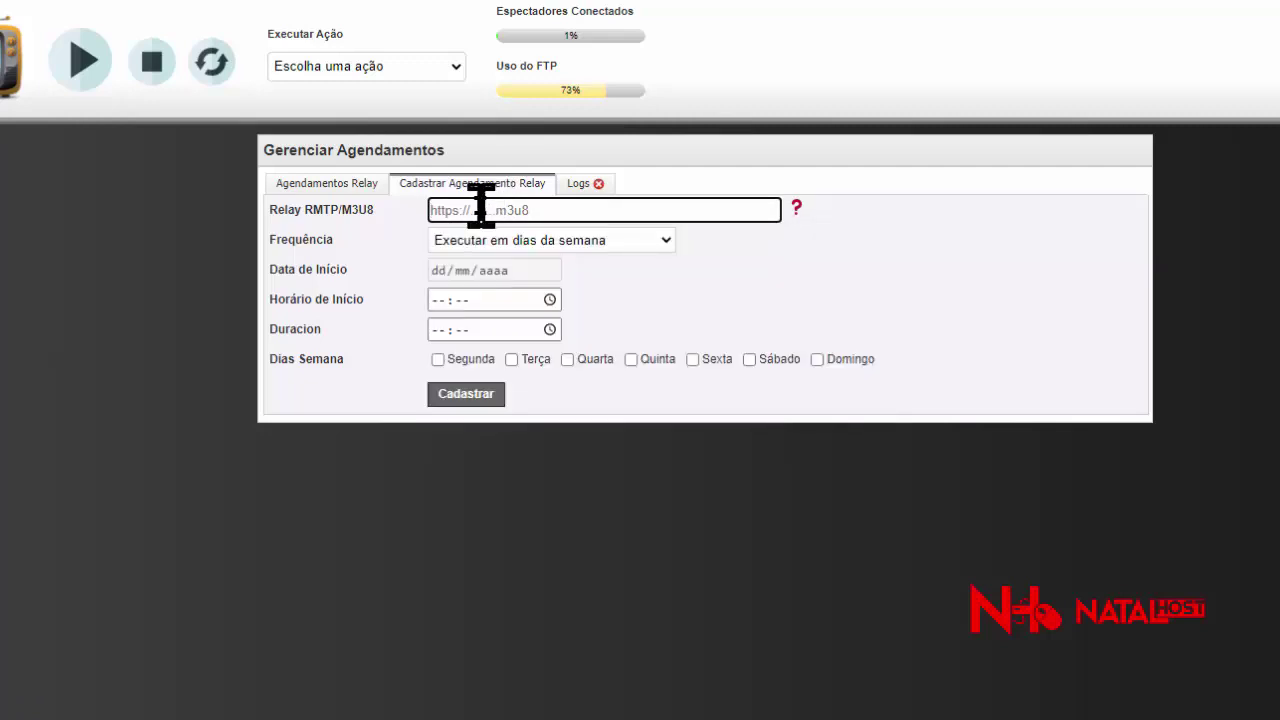
right_click(481, 208)
click(565, 386)
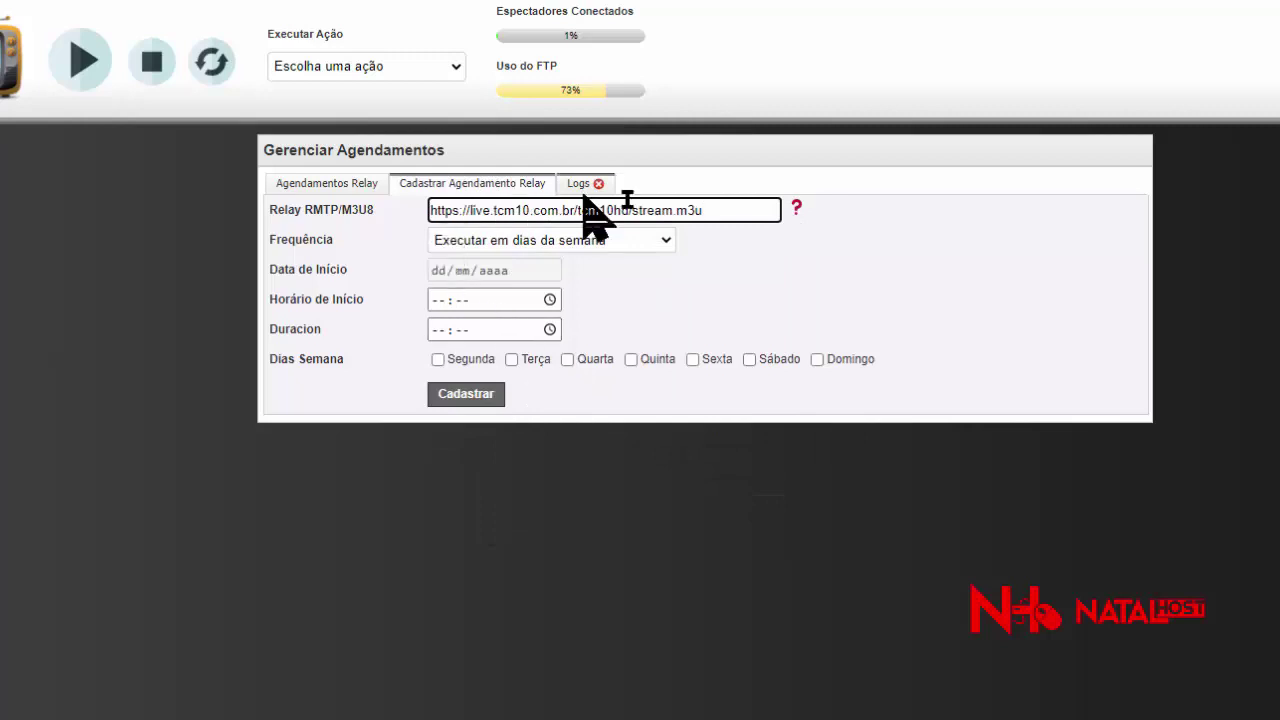
drag(731, 209, 314, 205)
click(568, 244)
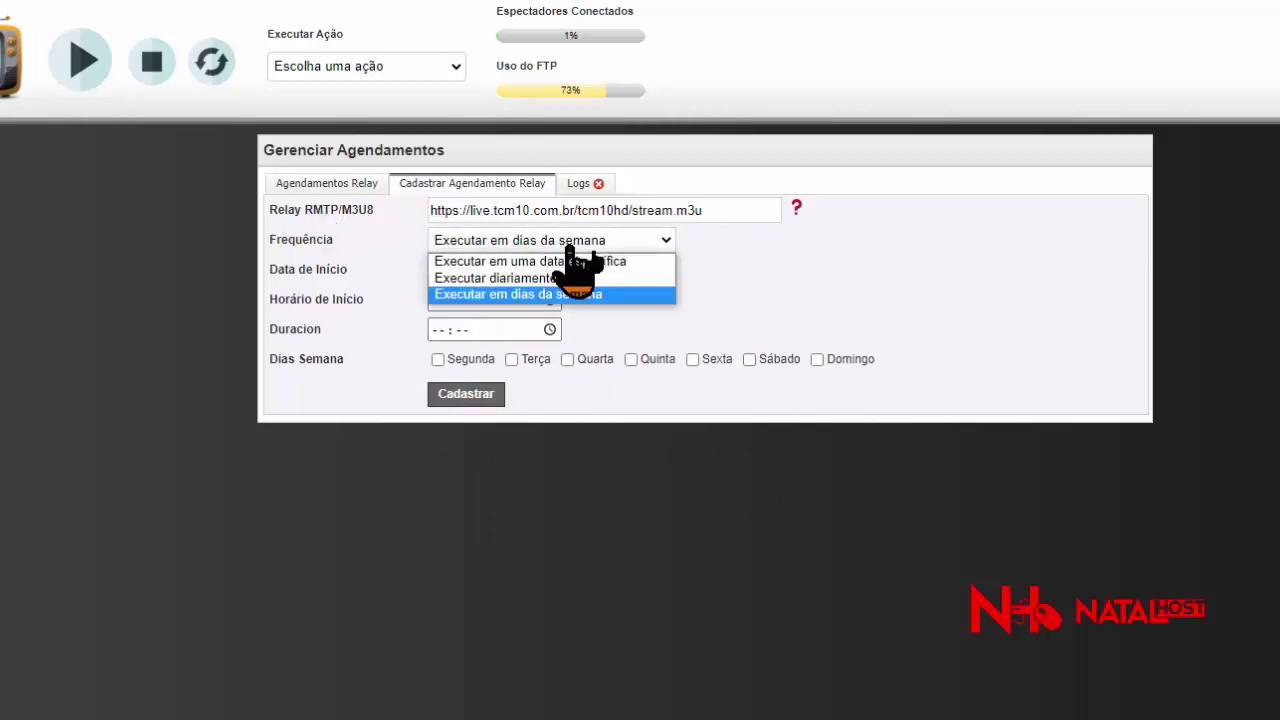
click(545, 294)
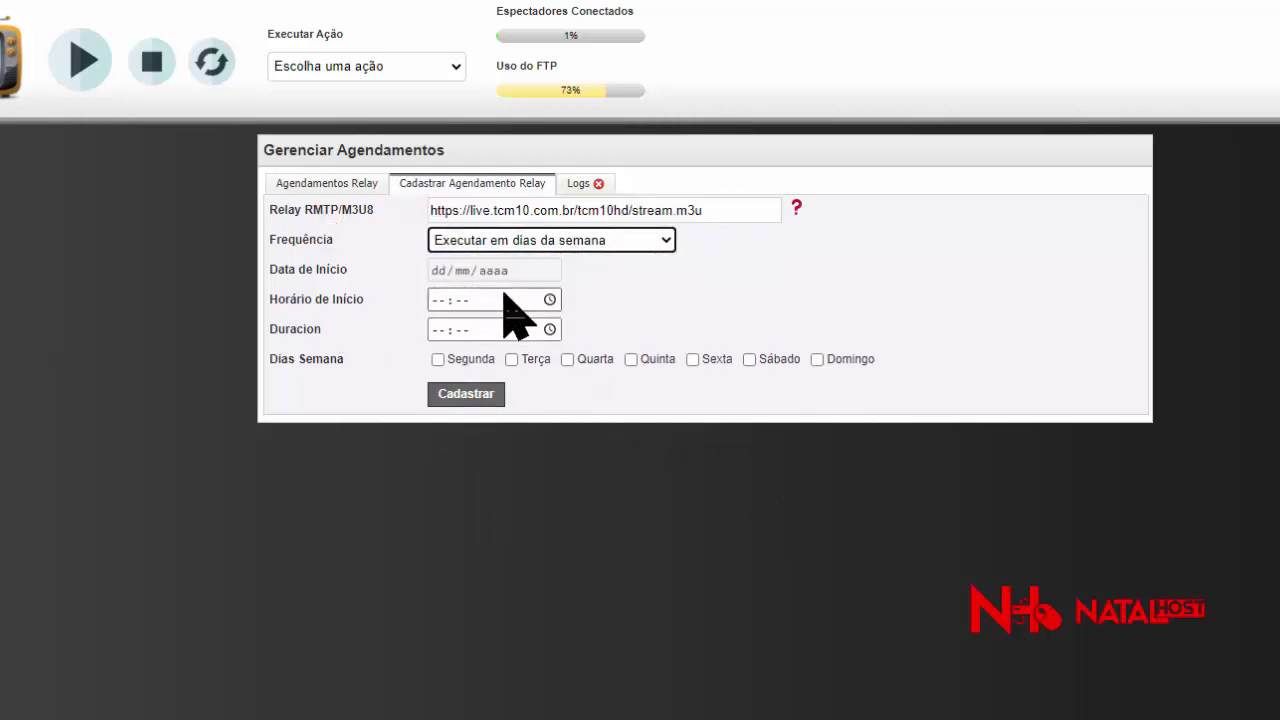
Set the relay schedule's start time to 21:02
drag(364, 301, 363, 354)
click(549, 301)
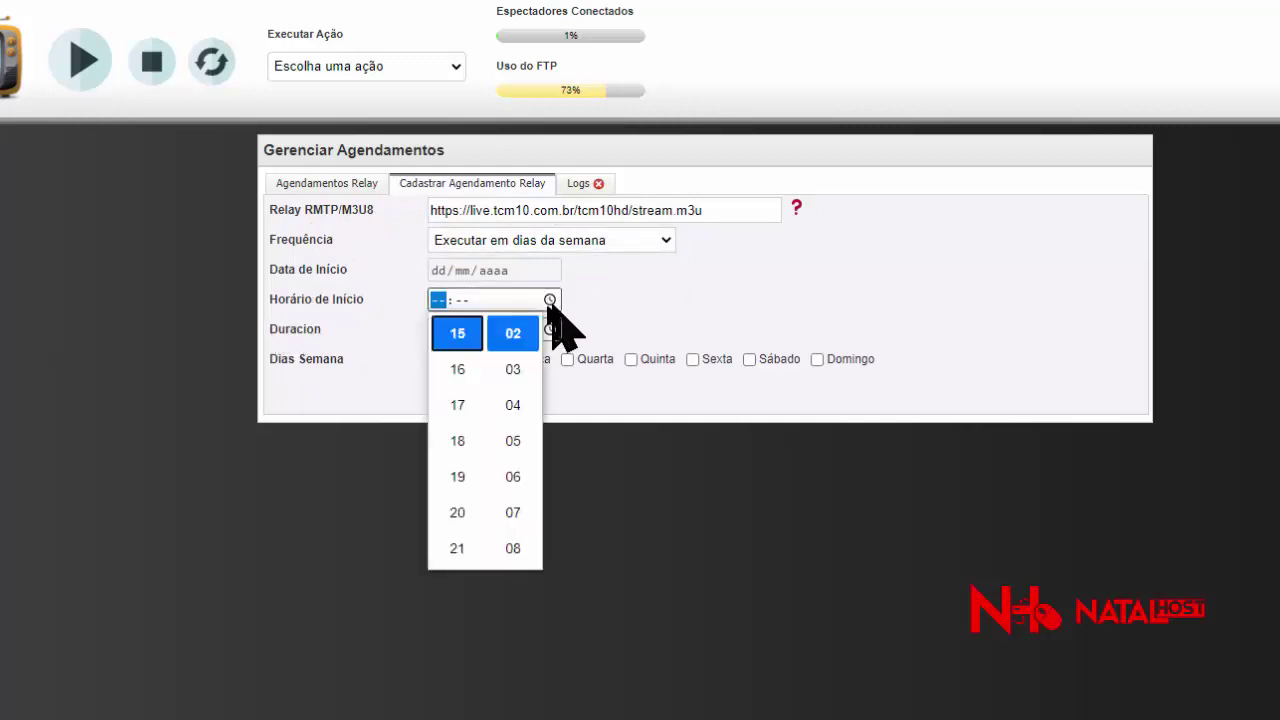
scroll(476, 395, down, 2)
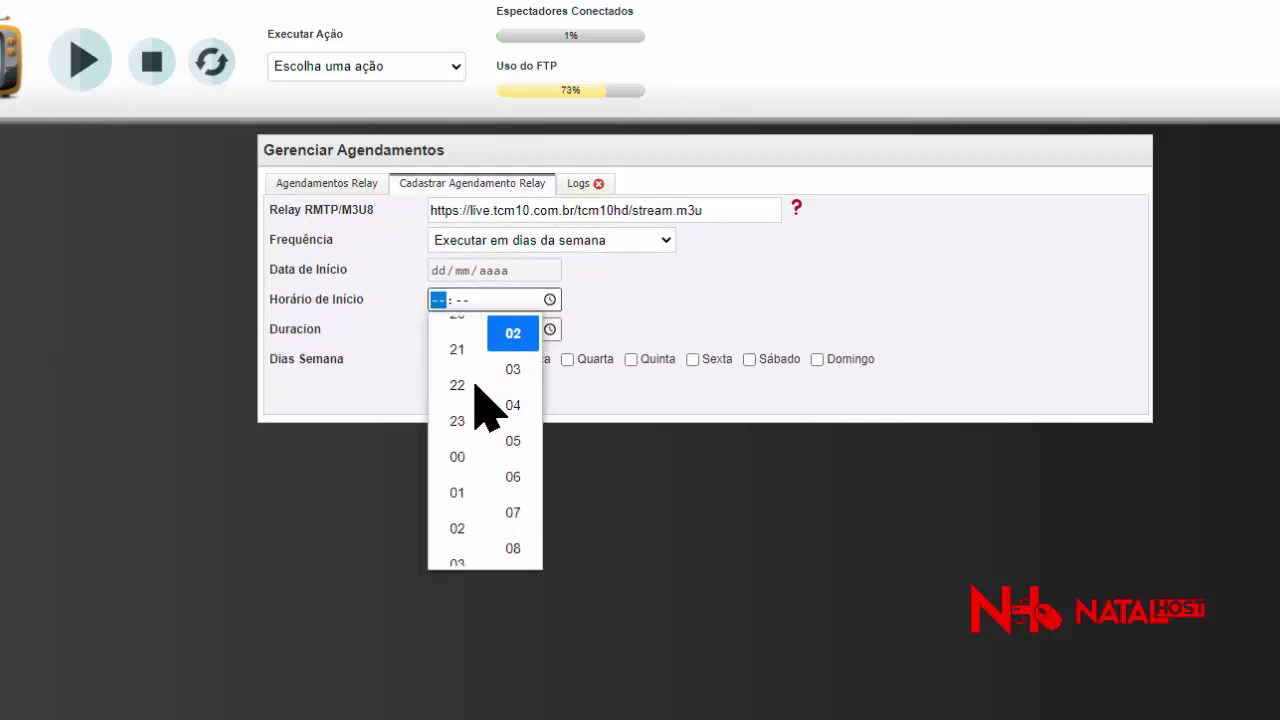
scroll(475, 390, down, 5)
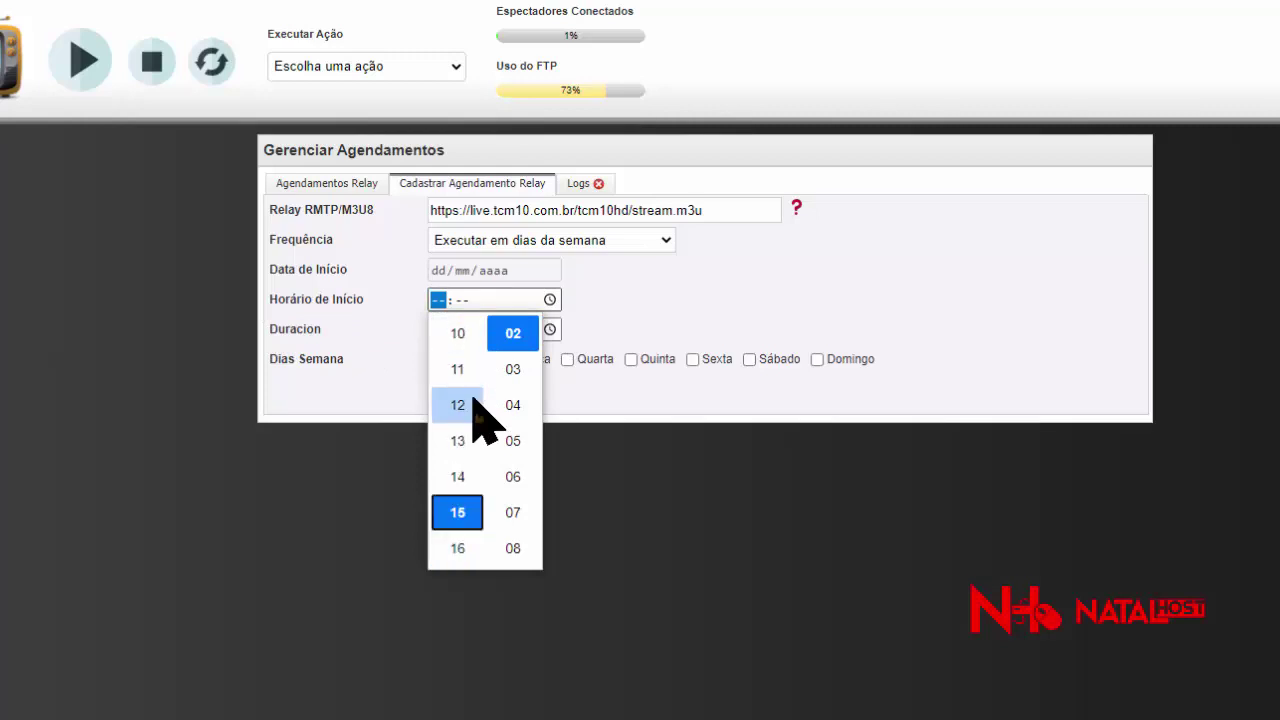
scroll(476, 415, down, 3)
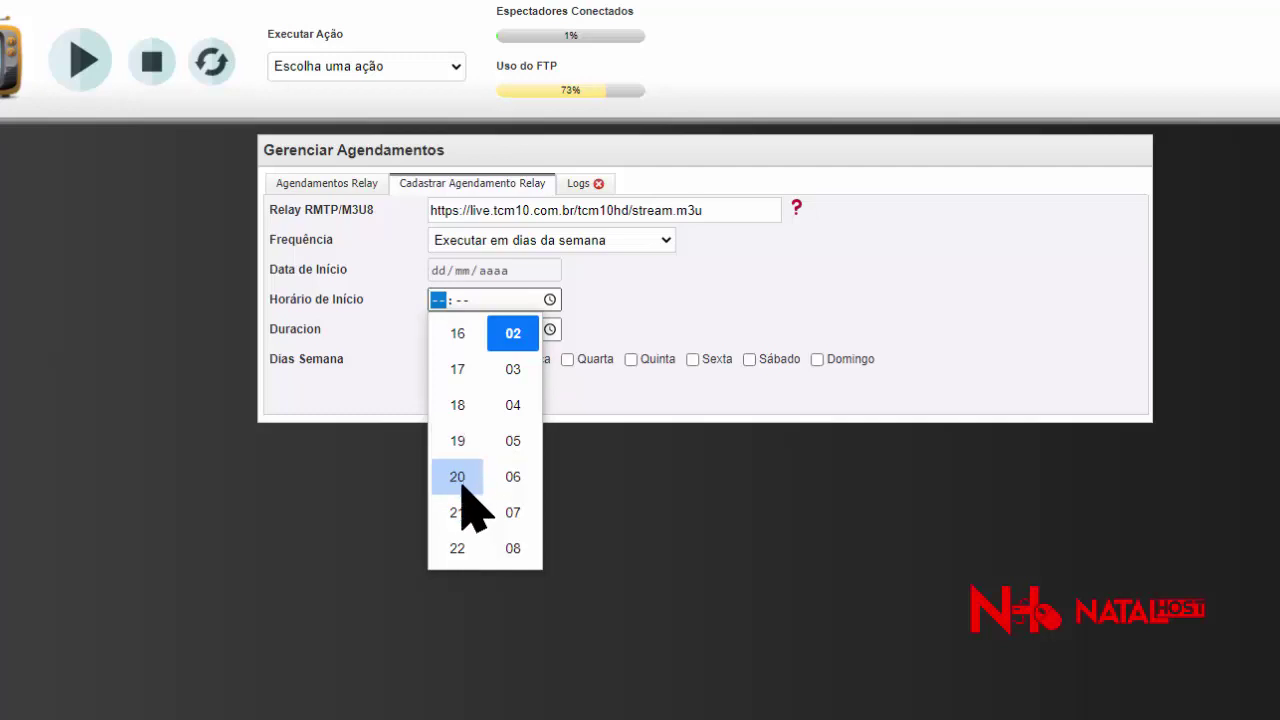
click(462, 482)
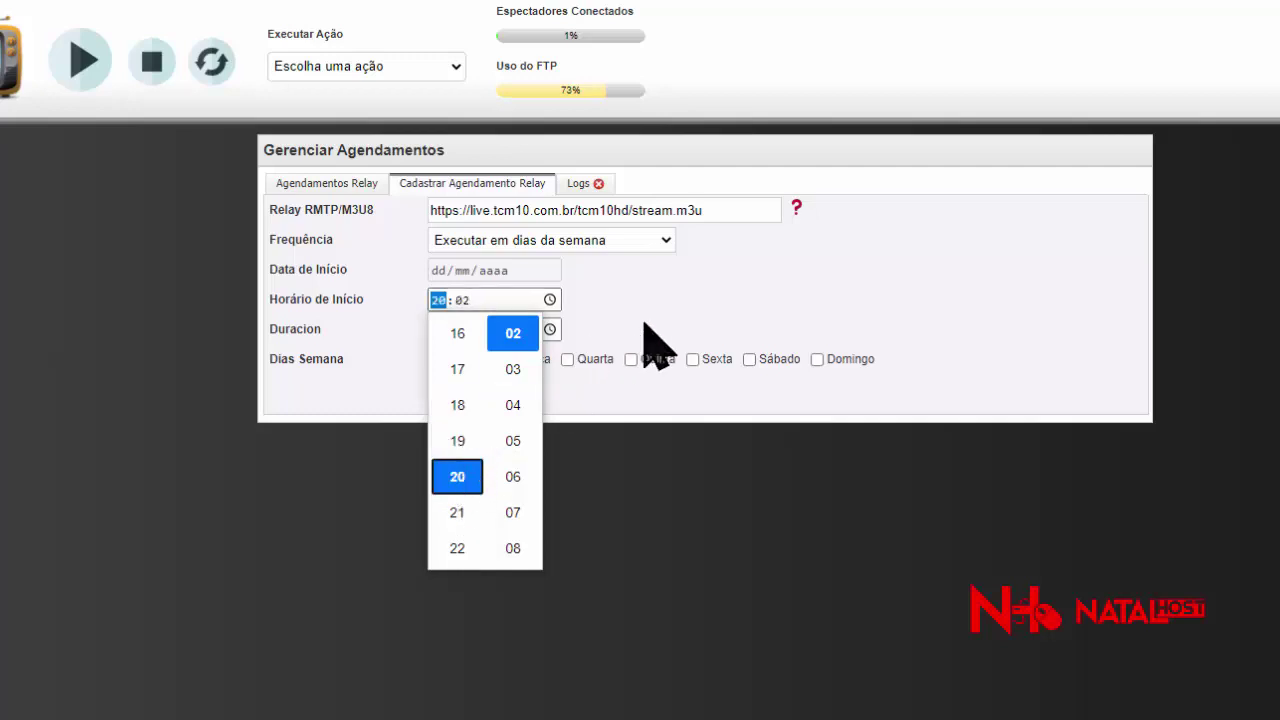
click(460, 514)
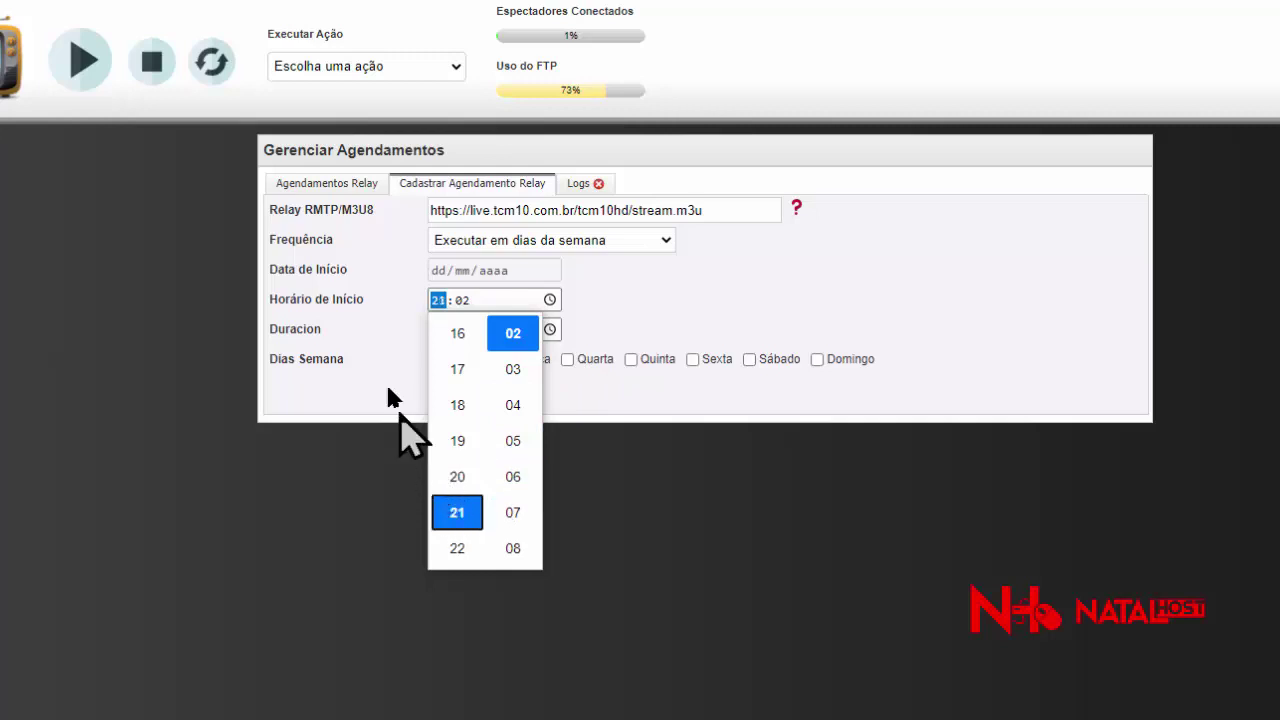
click(363, 258)
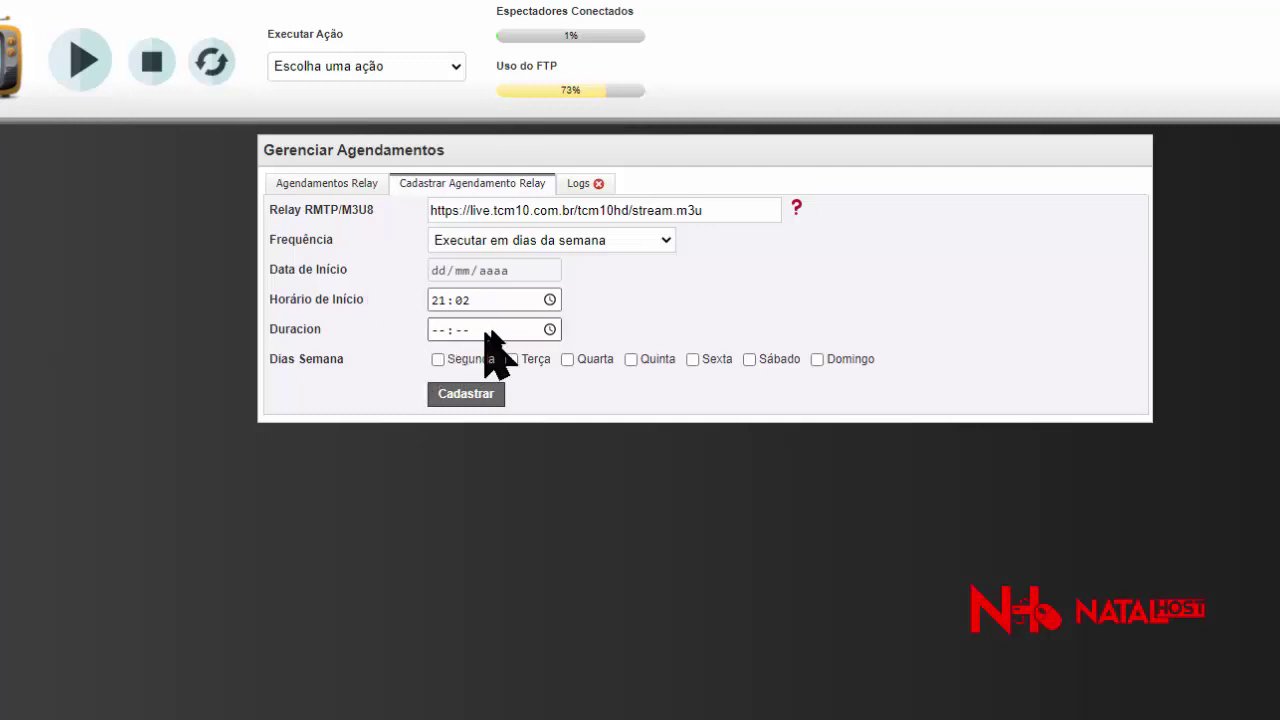
Set the relay schedule's start time to 20:05
click(549, 300)
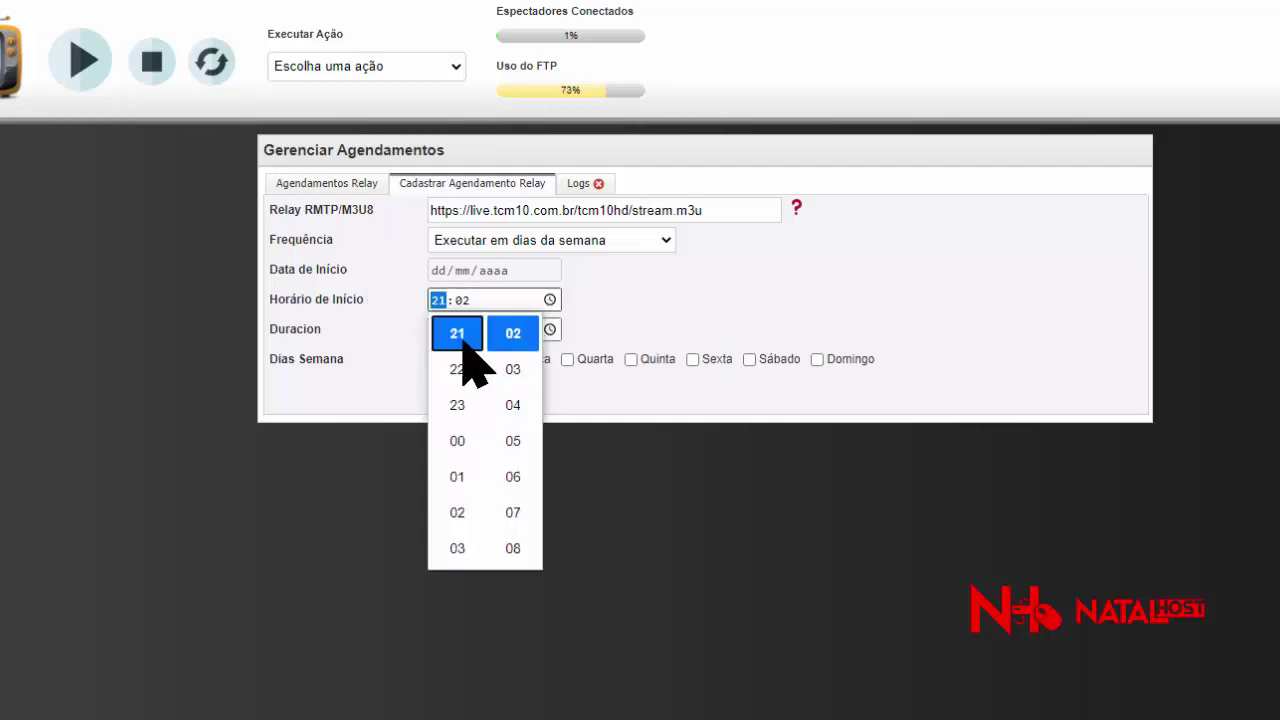
scroll(466, 350, up, 2)
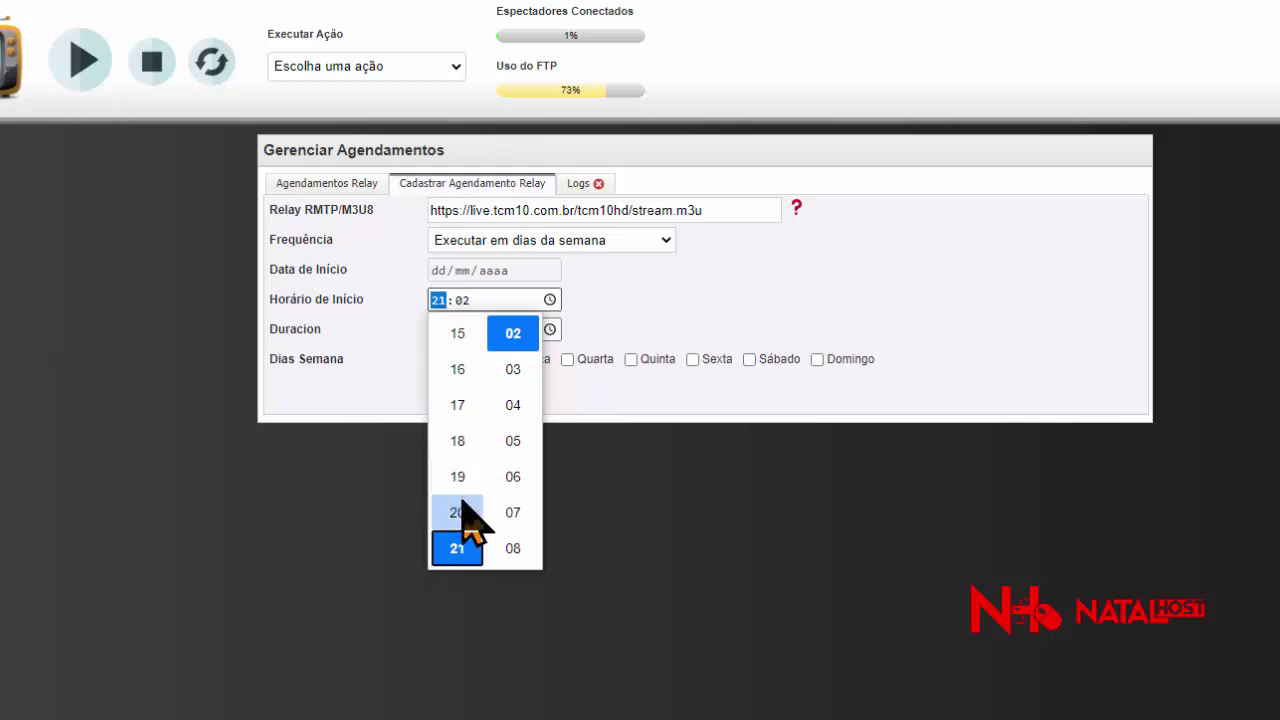
click(462, 512)
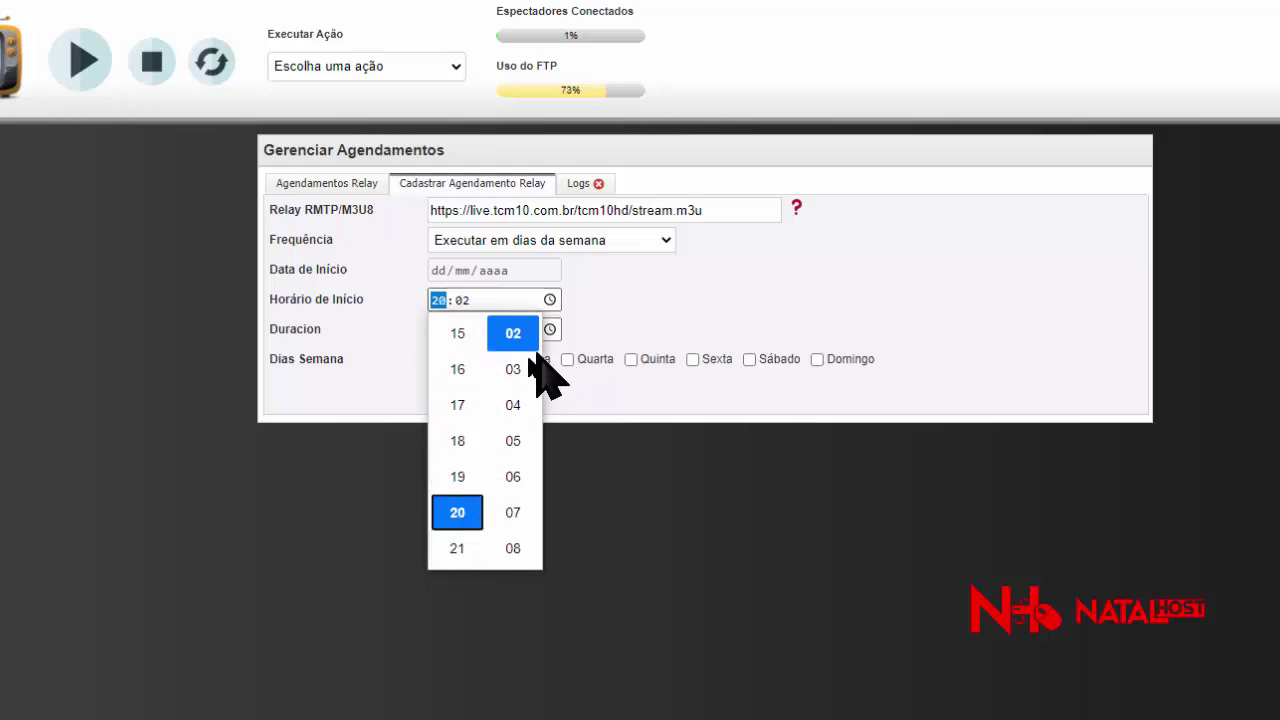
click(527, 443)
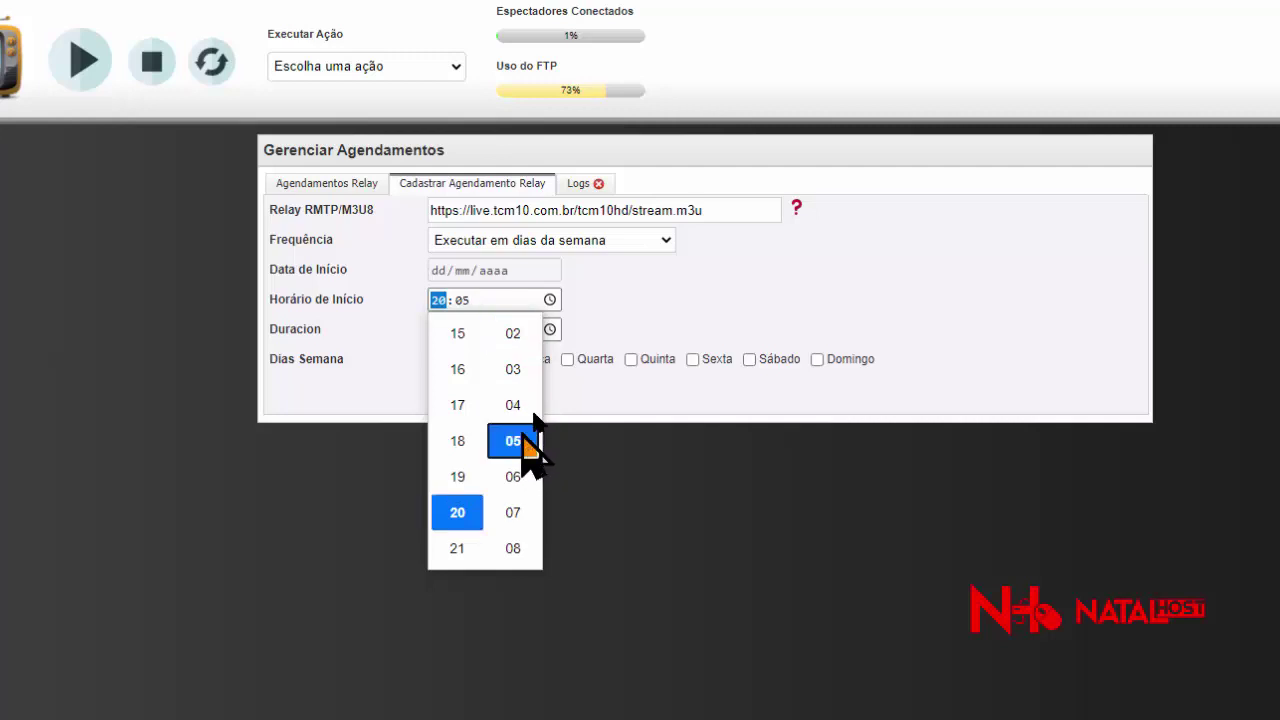
click(650, 290)
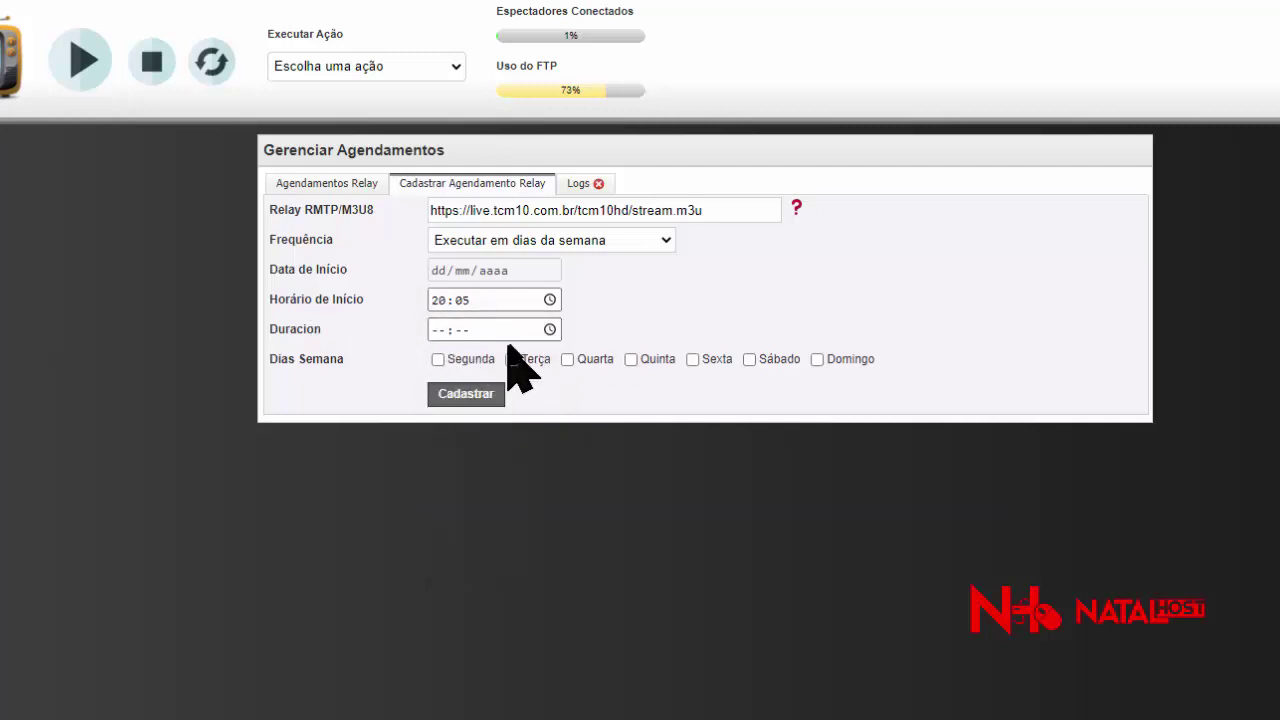
Set the relay schedule's duration to 23:05
click(548, 328)
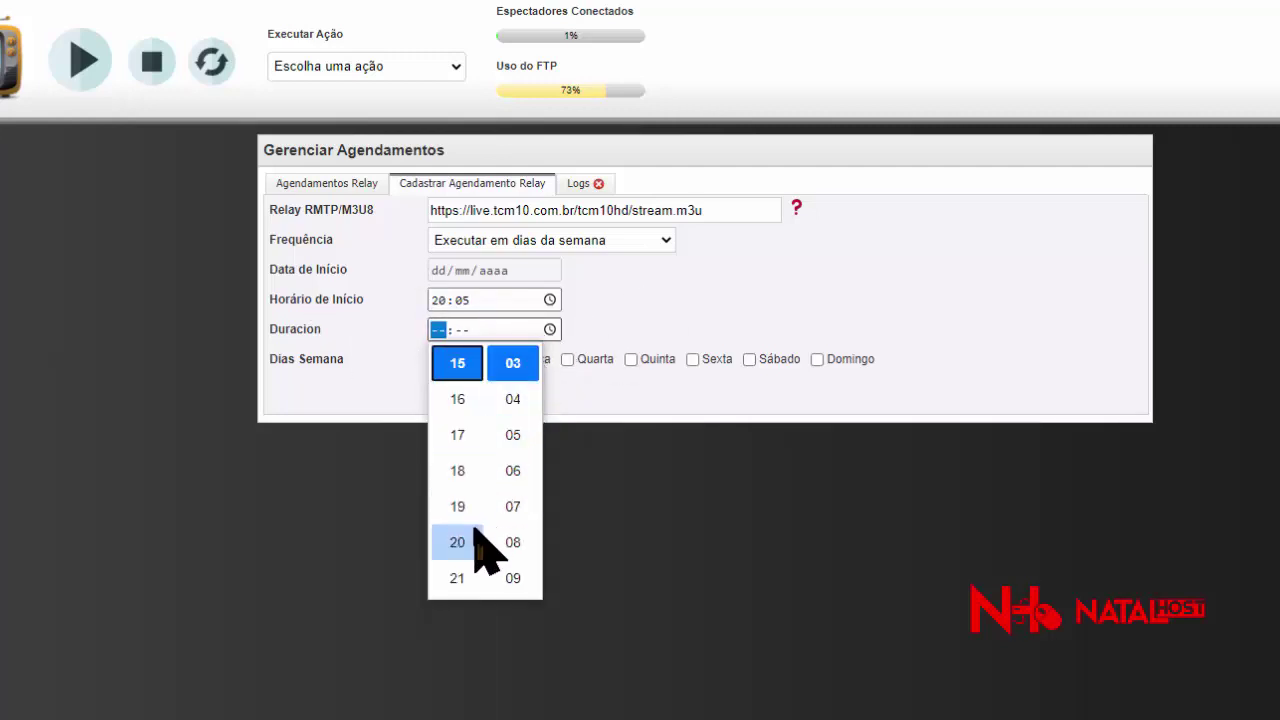
scroll(472, 562, down, 3)
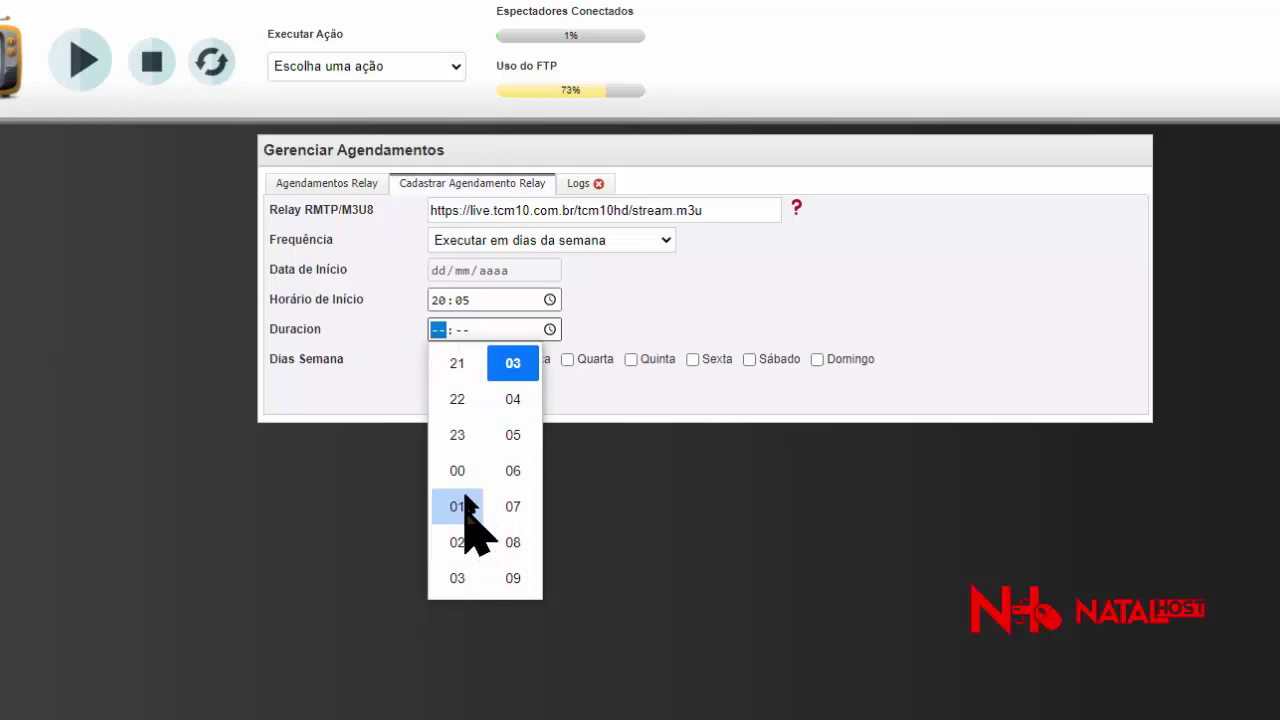
click(461, 445)
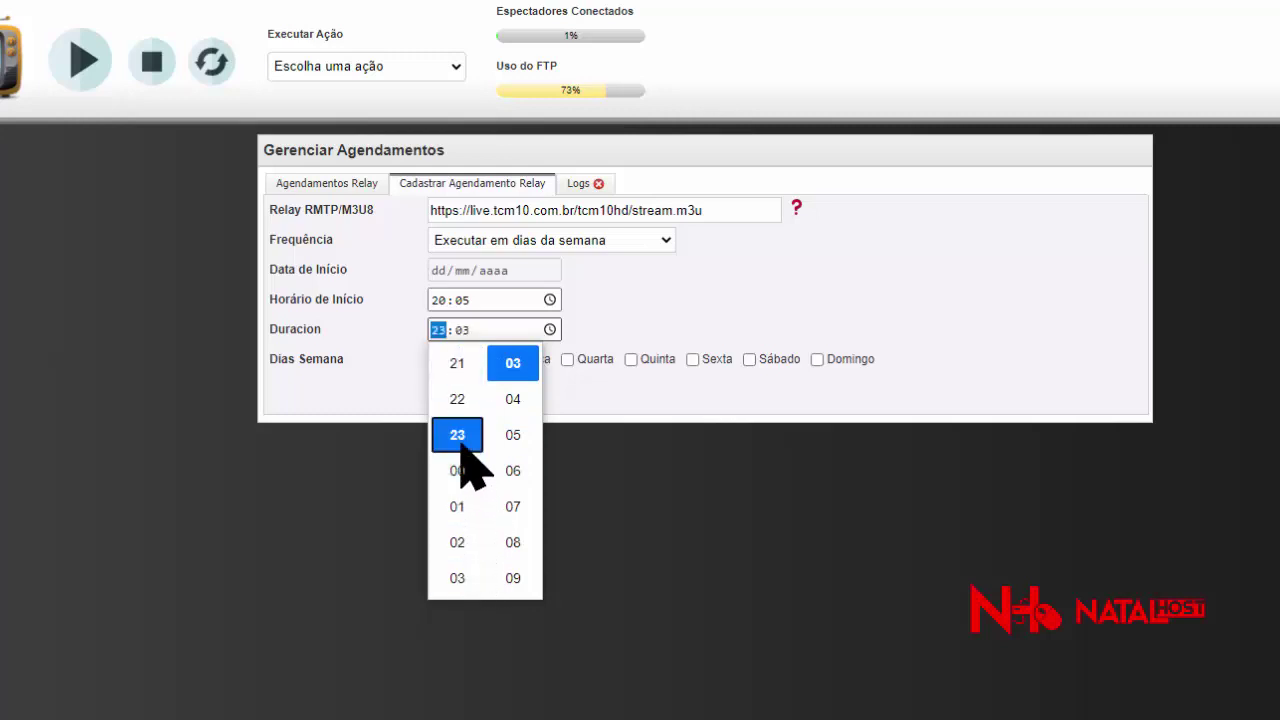
click(515, 440)
click(645, 312)
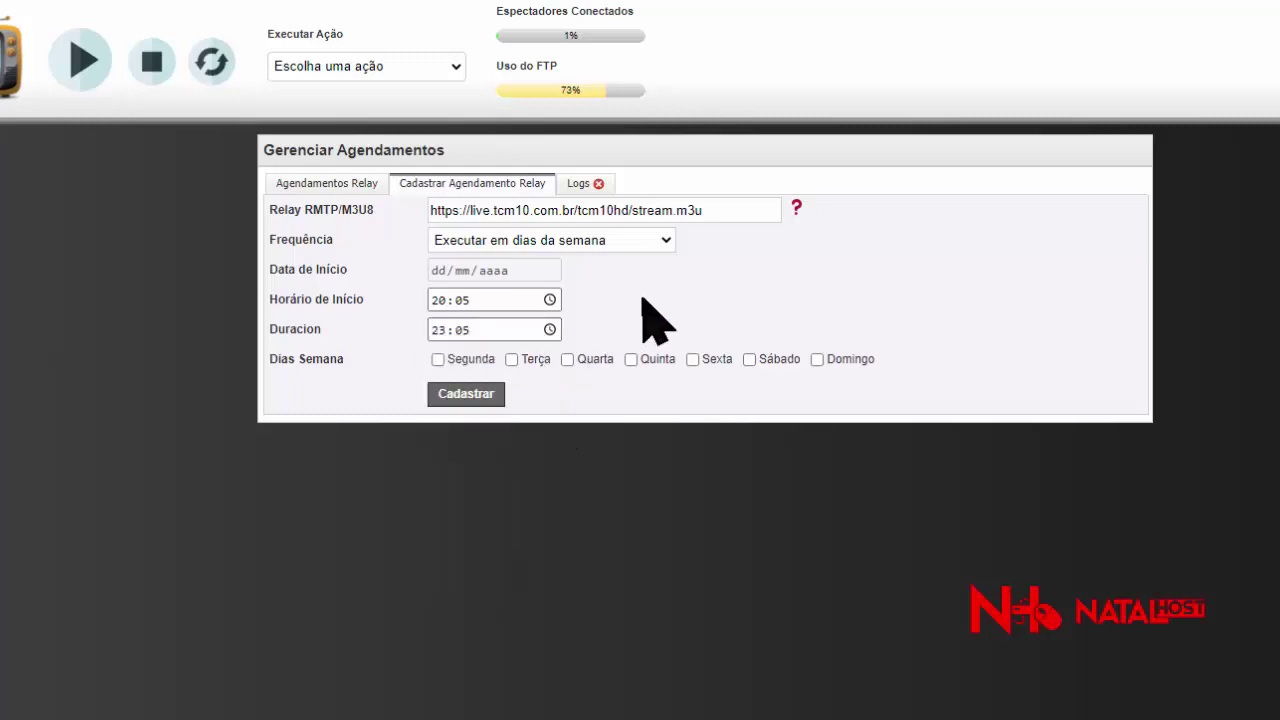
Select Segunda, Terça, Quarta, Quinta, Sexta and Sábado as the relay schedule's weekdays
click(437, 361)
click(511, 361)
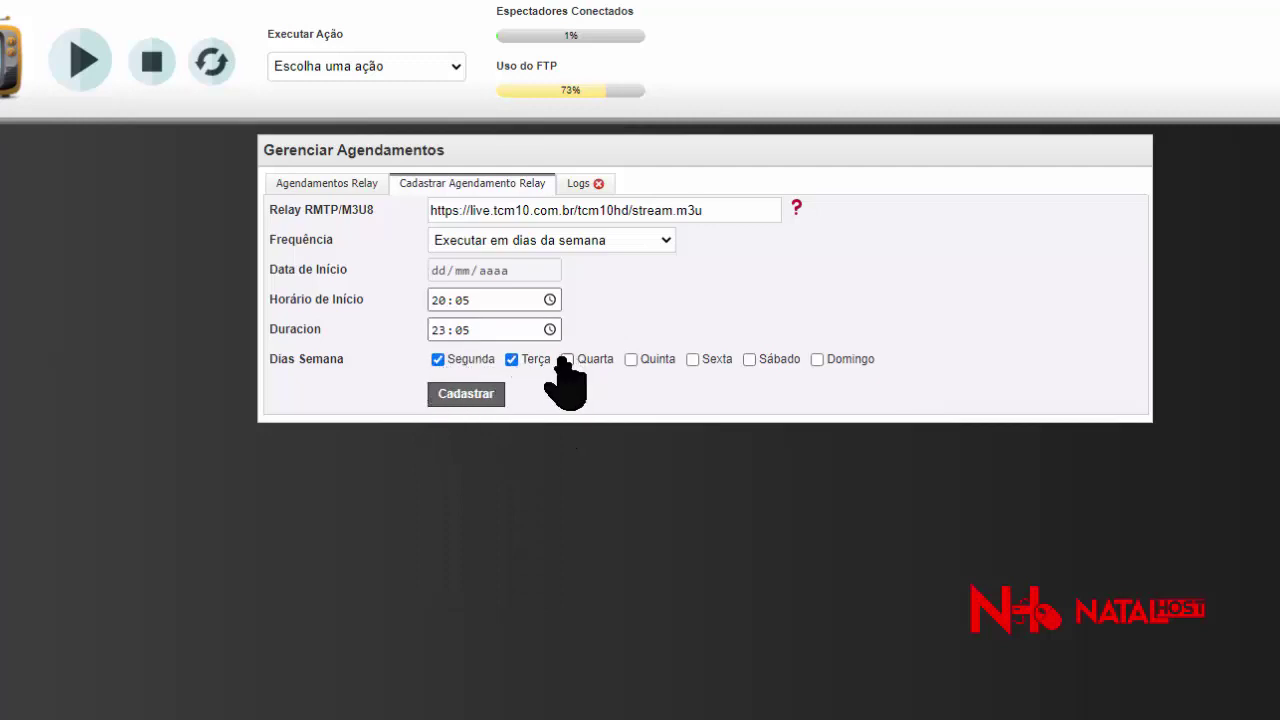
click(567, 360)
click(631, 360)
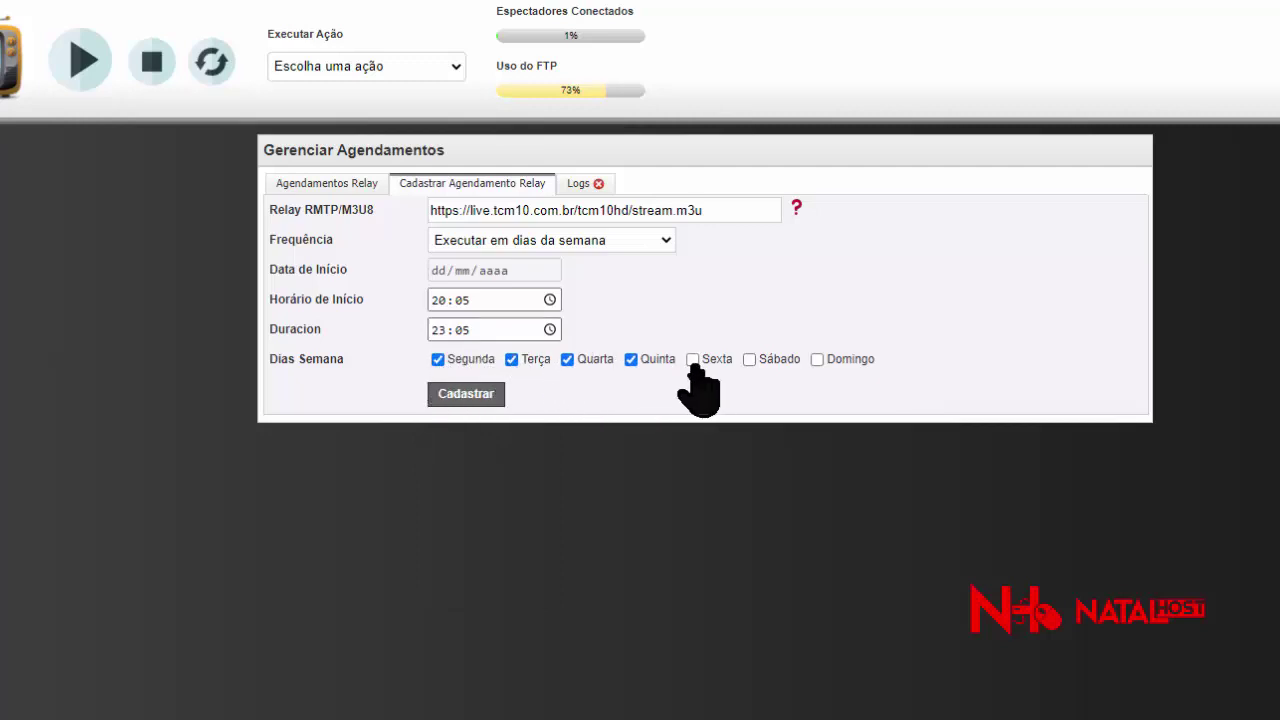
click(692, 360)
click(749, 360)
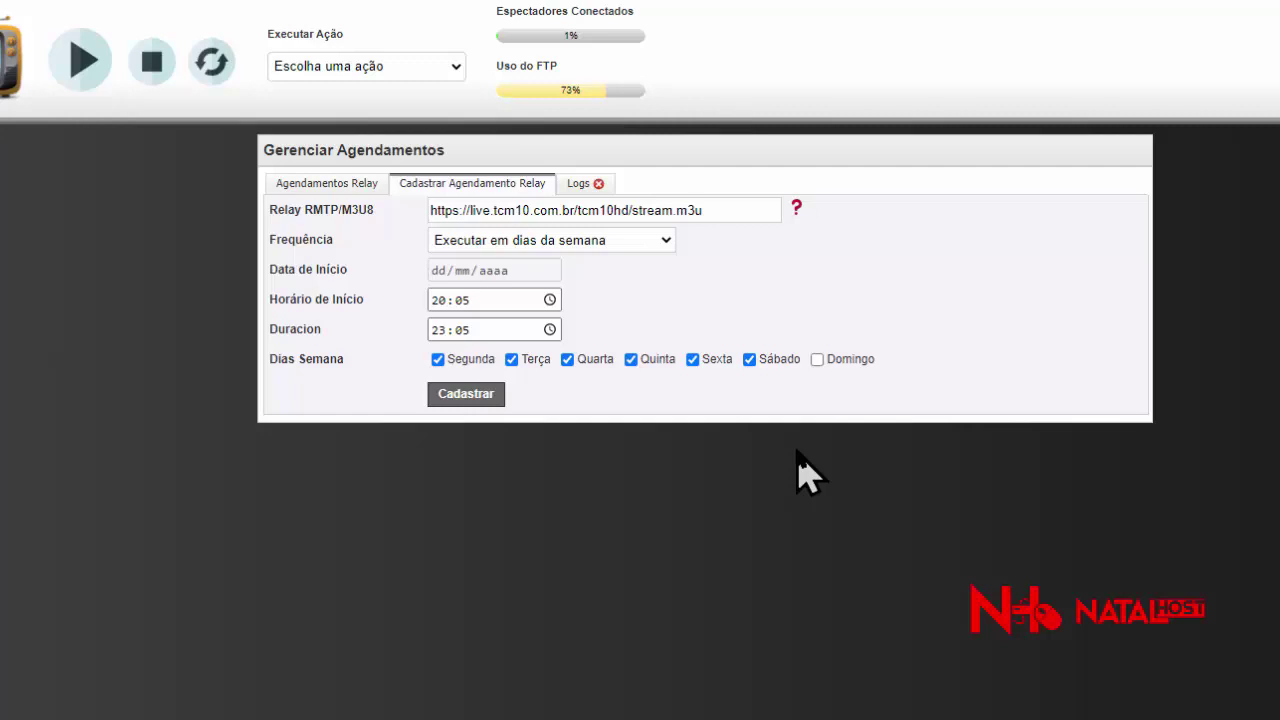
Review the relay address and the frequency options, and register the relay schedule
drag(734, 206, 428, 209)
click(578, 242)
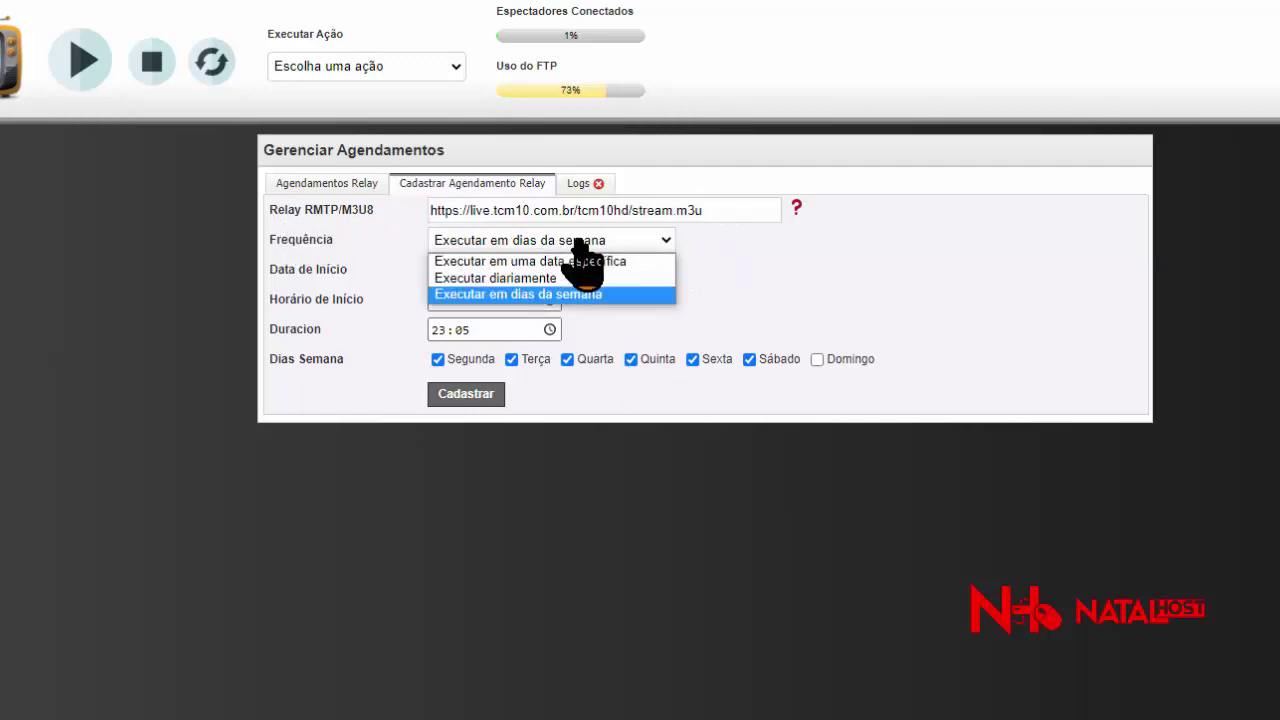
click(578, 242)
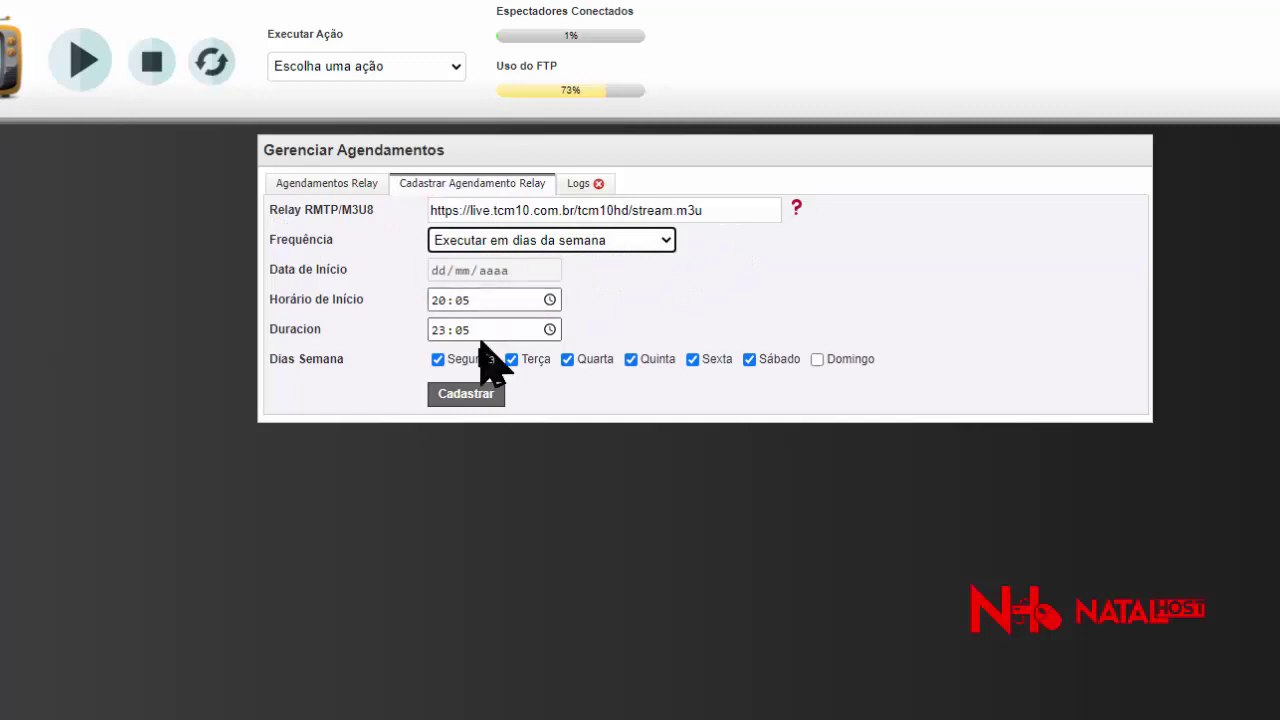
click(466, 398)
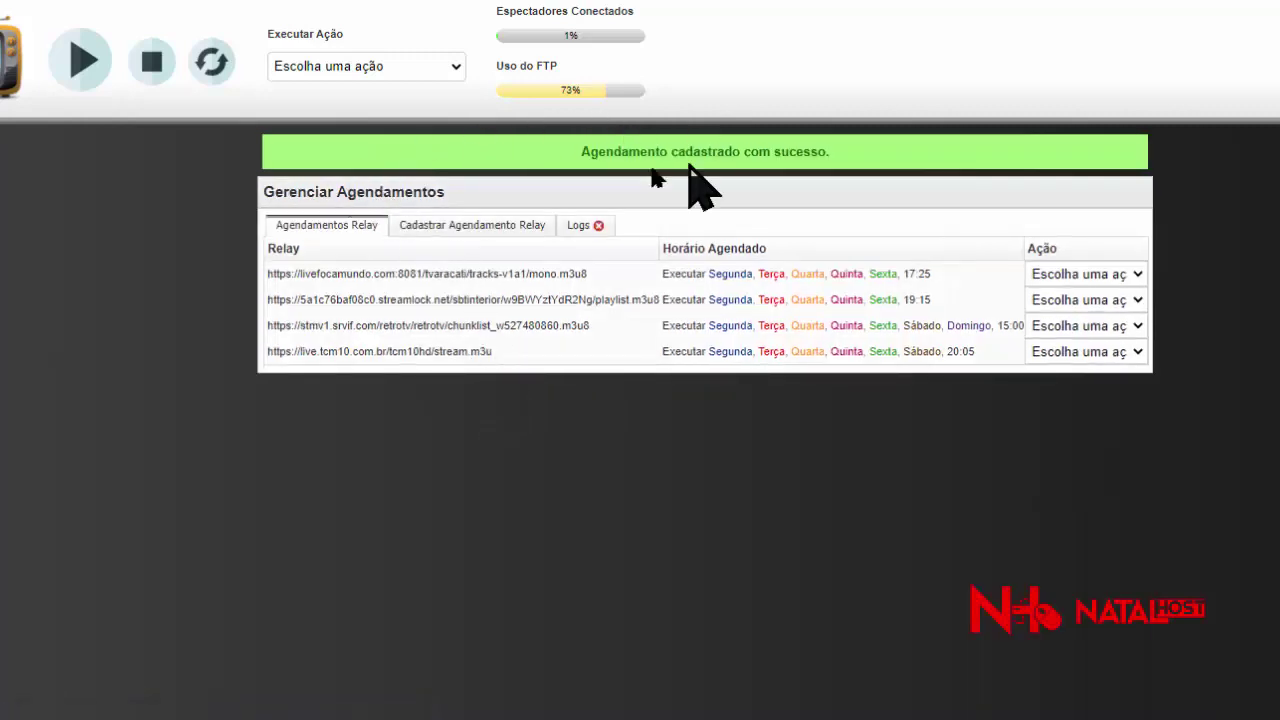
drag(582, 151, 851, 155)
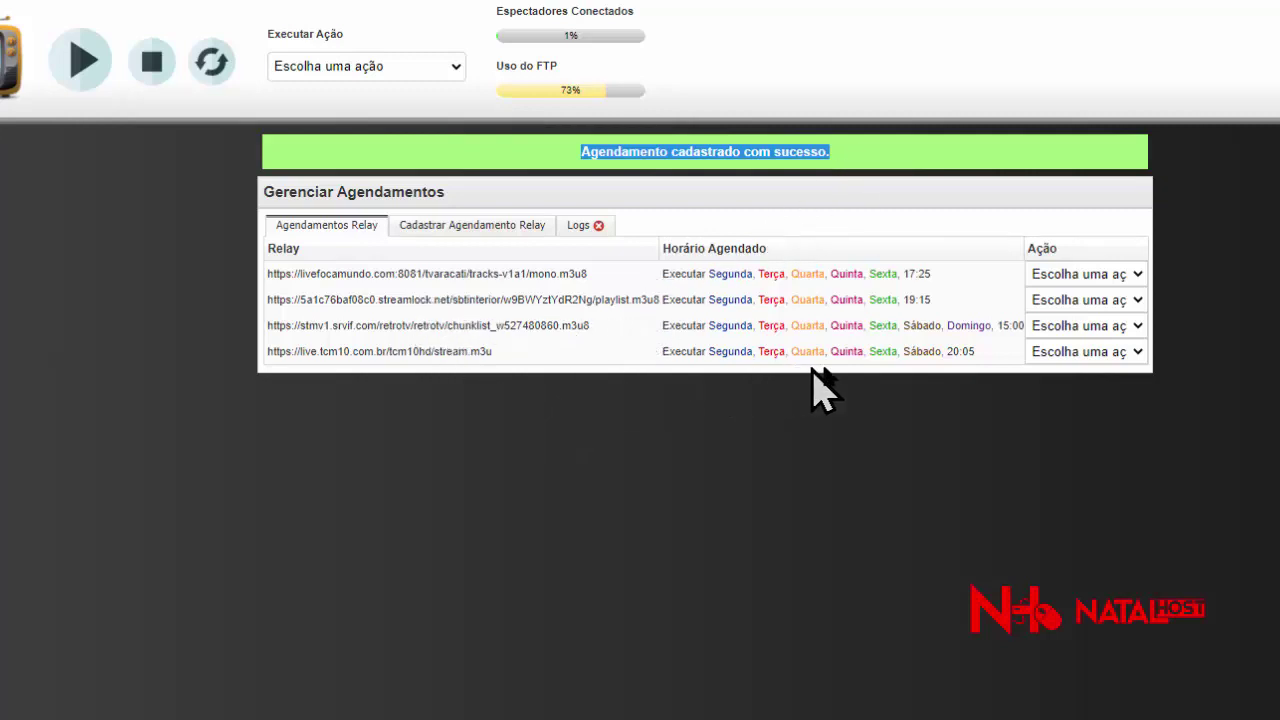
Remove the 19:15 relay schedule for the sbtinterior stream from the list of schedules
click(905, 298)
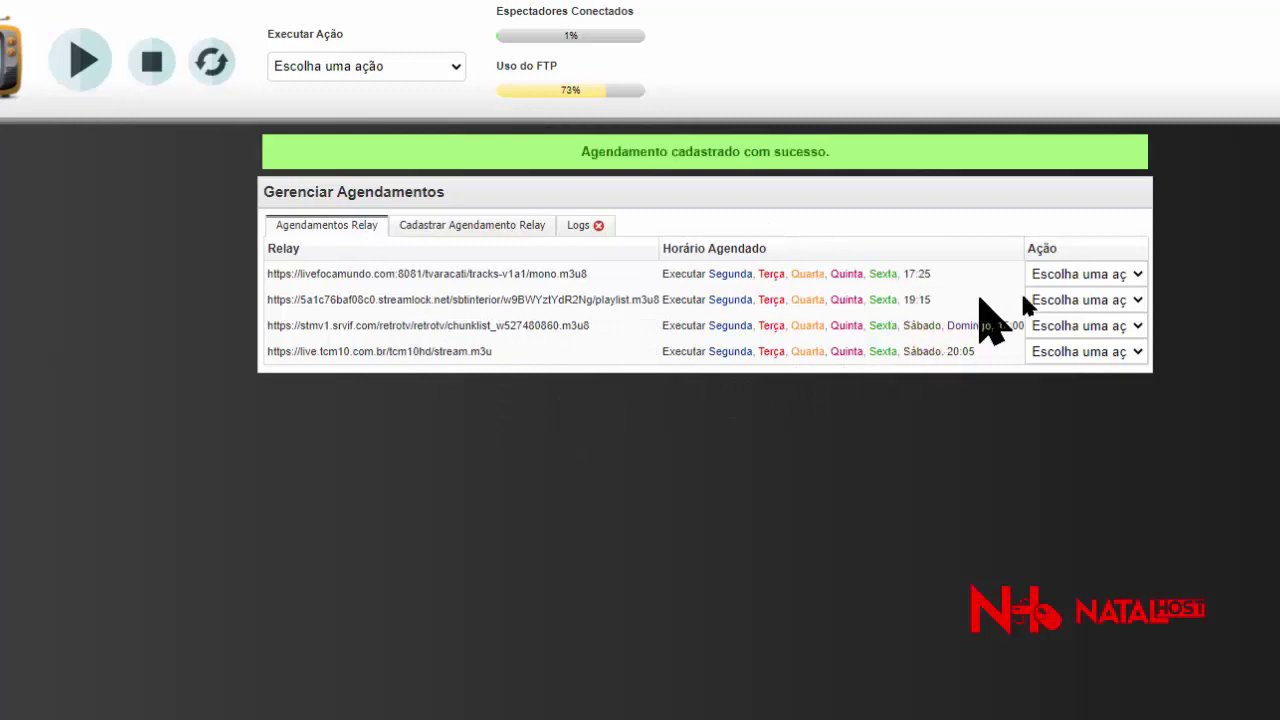
click(1042, 300)
click(1063, 346)
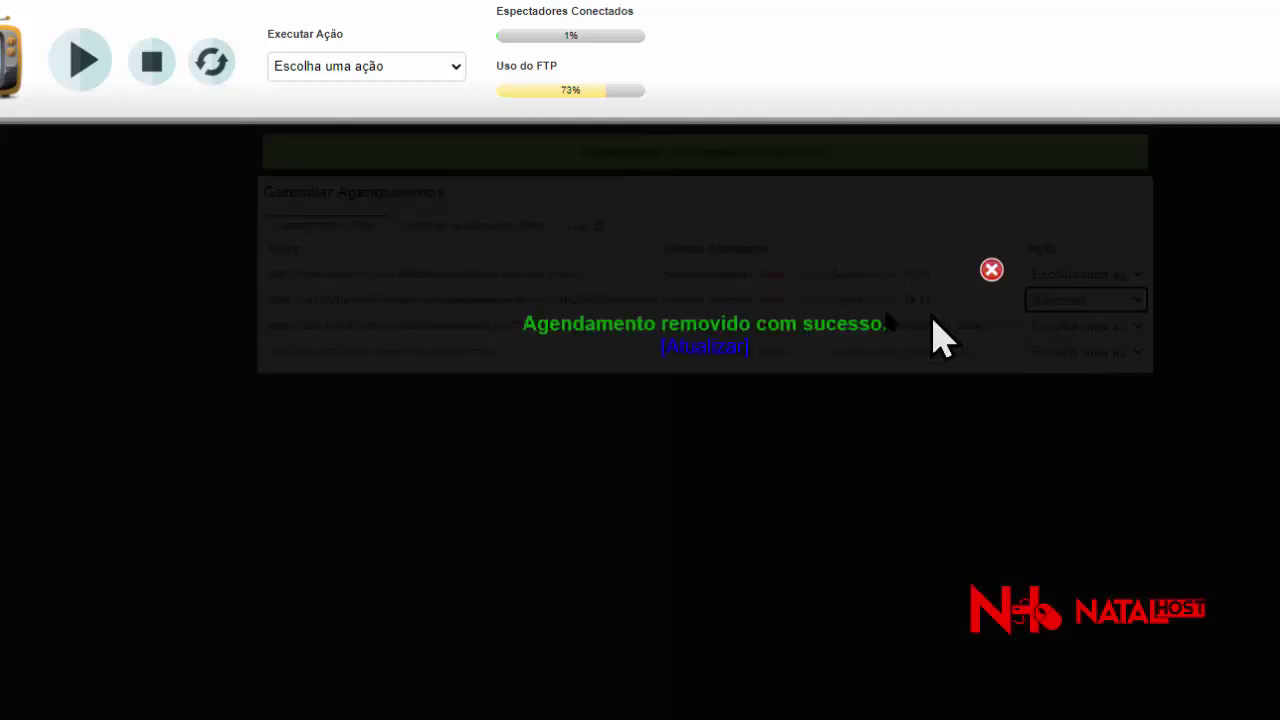
click(991, 270)
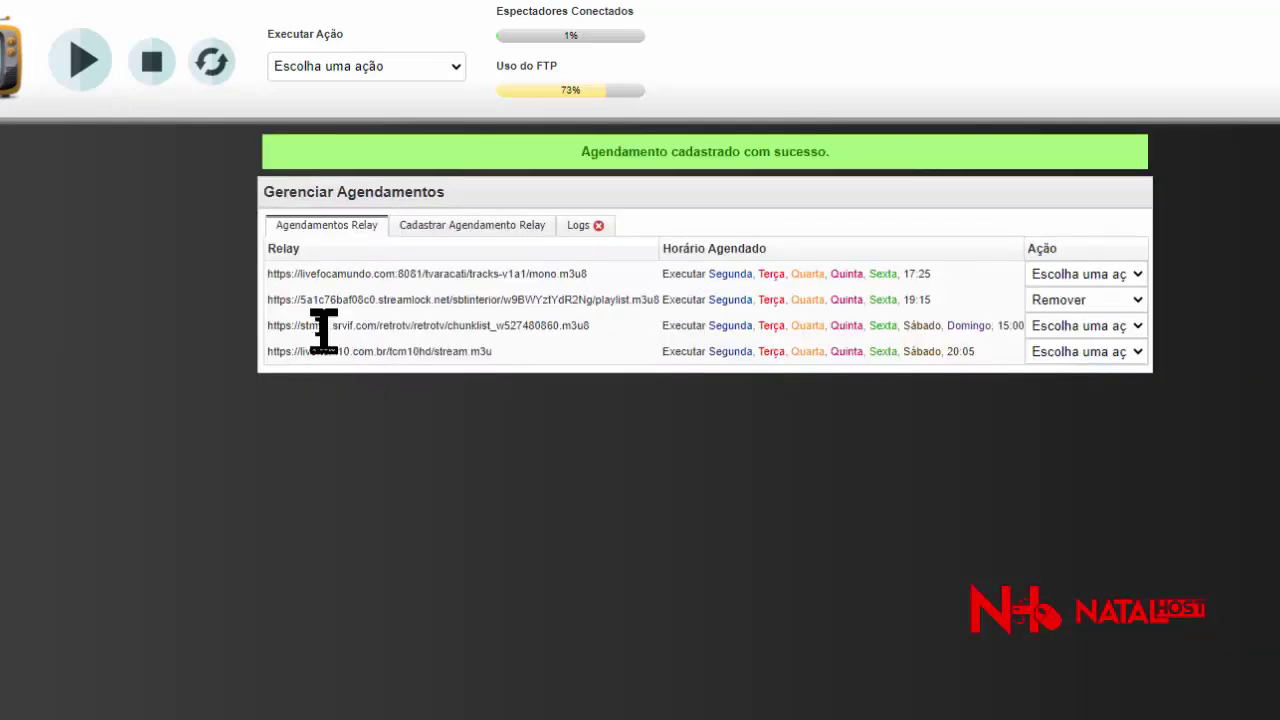
drag(301, 308, 441, 310)
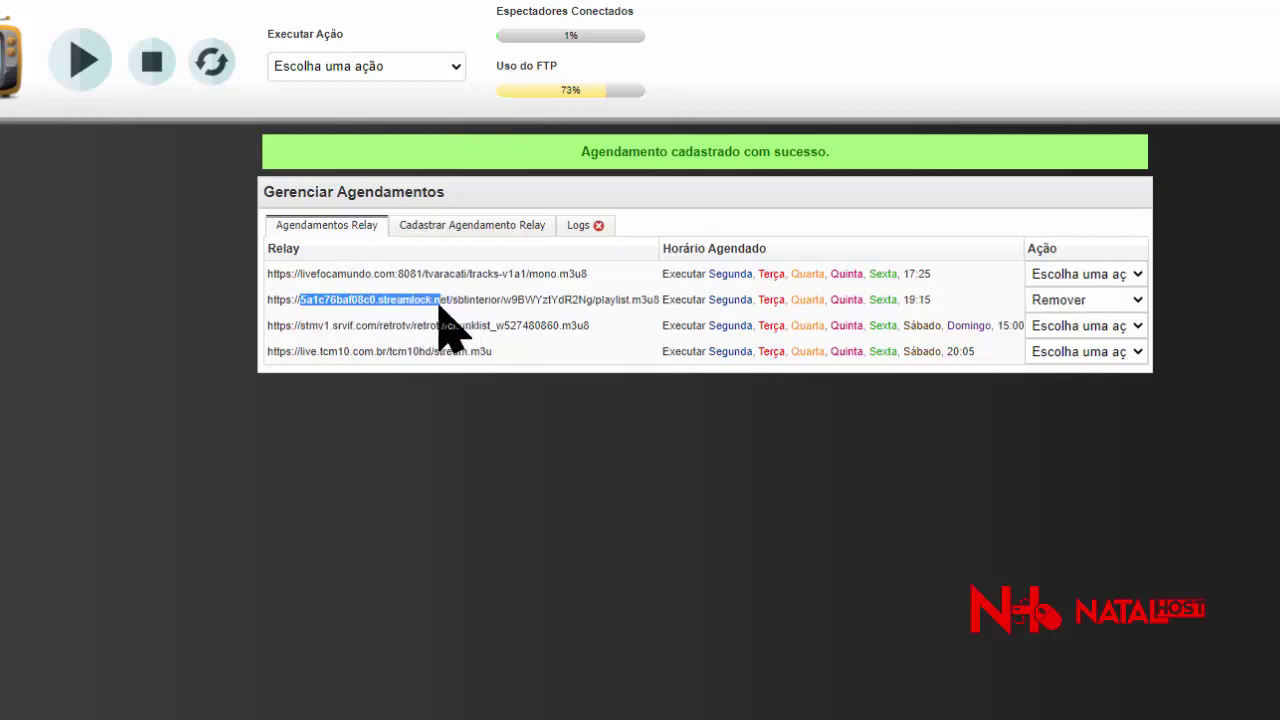
Switch to the channel list in Notepad and copy the TV Aracati stream link
key(alt+Tab)
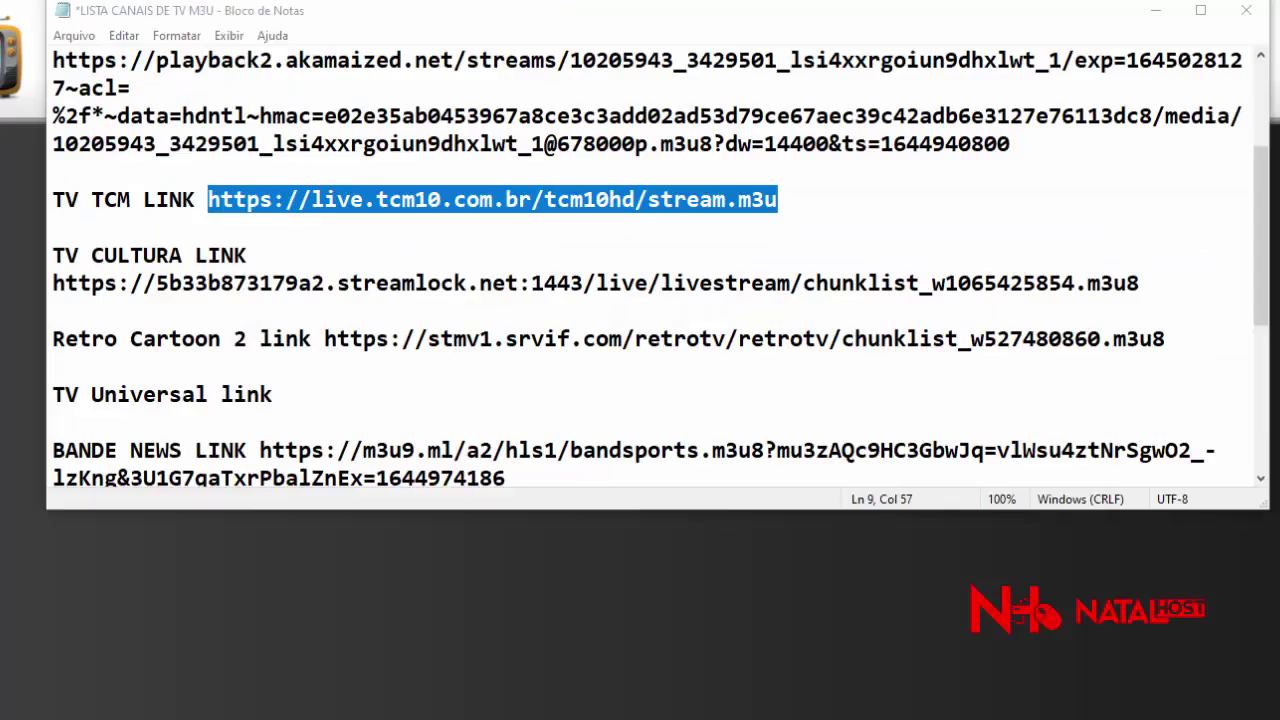
scroll(348, 318, up, 1)
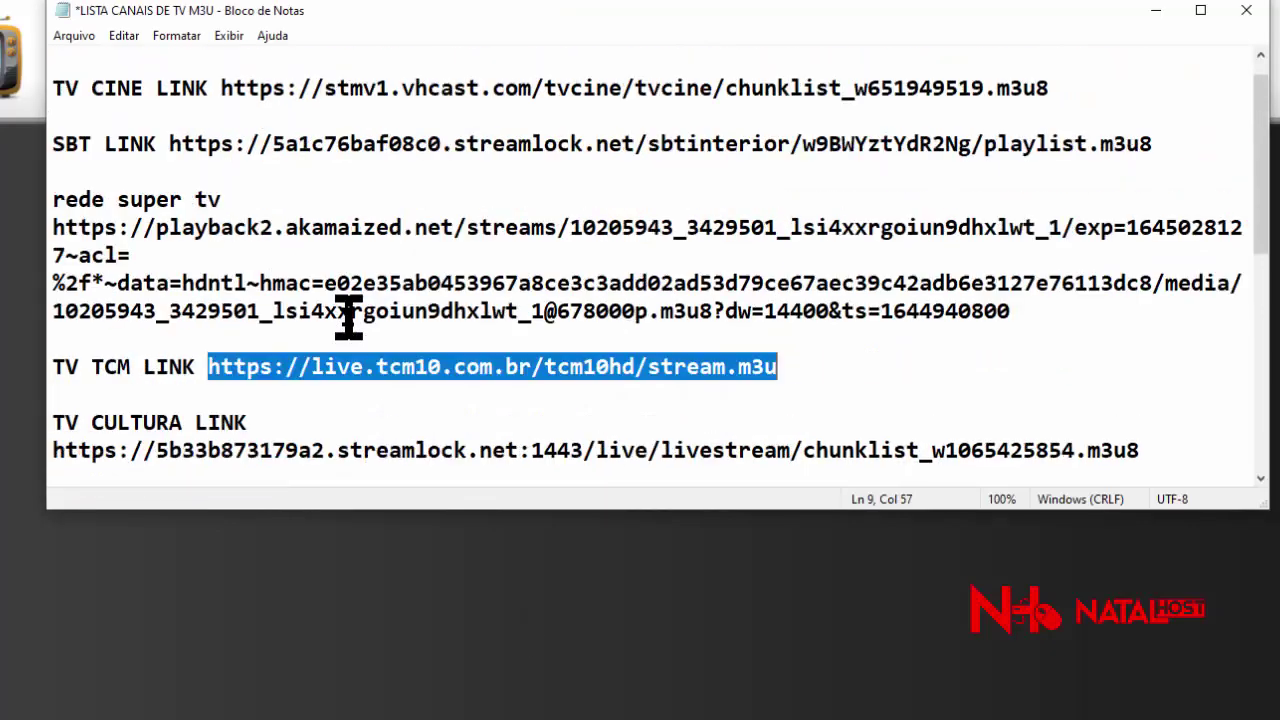
scroll(348, 318, up, 1)
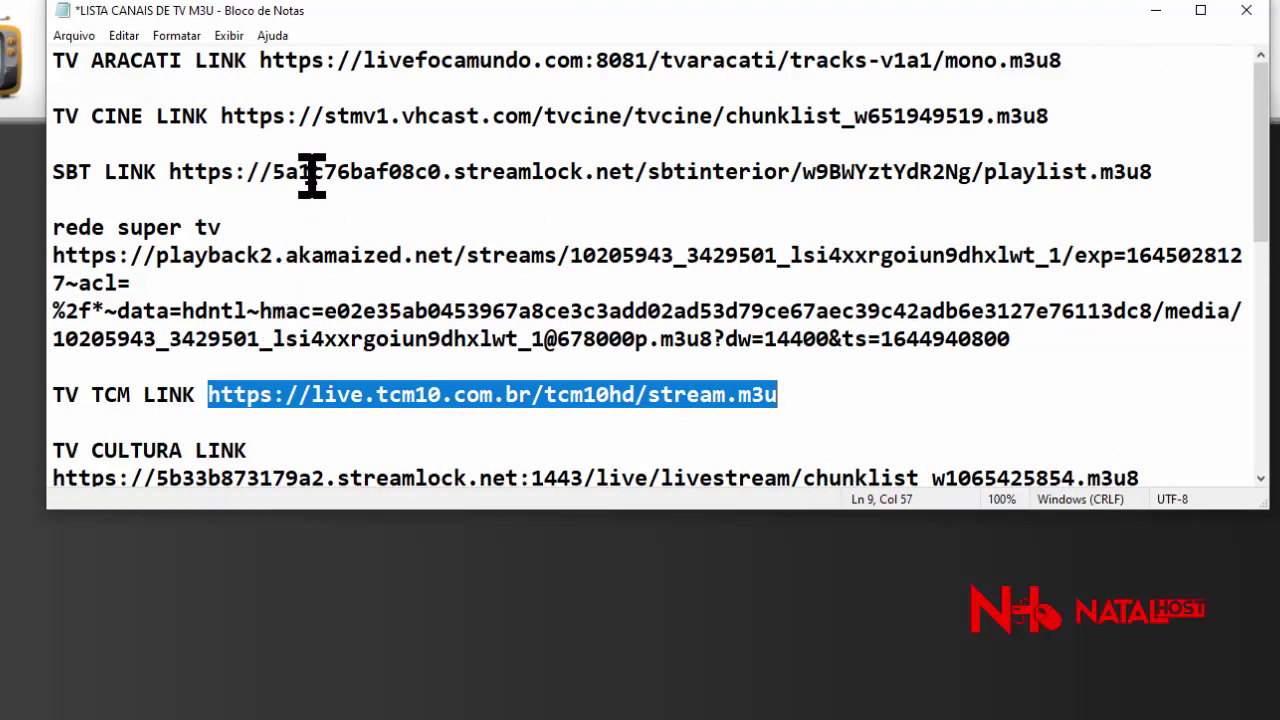
click(275, 84)
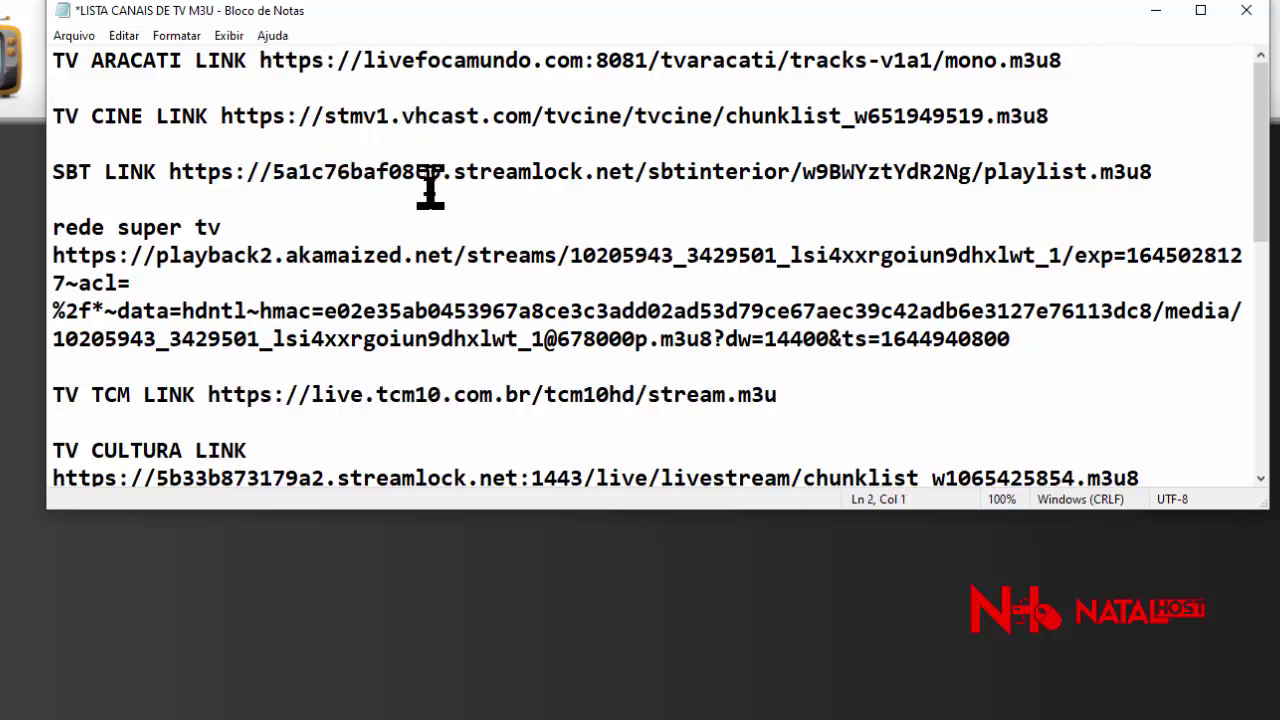
drag(261, 64, 1080, 64)
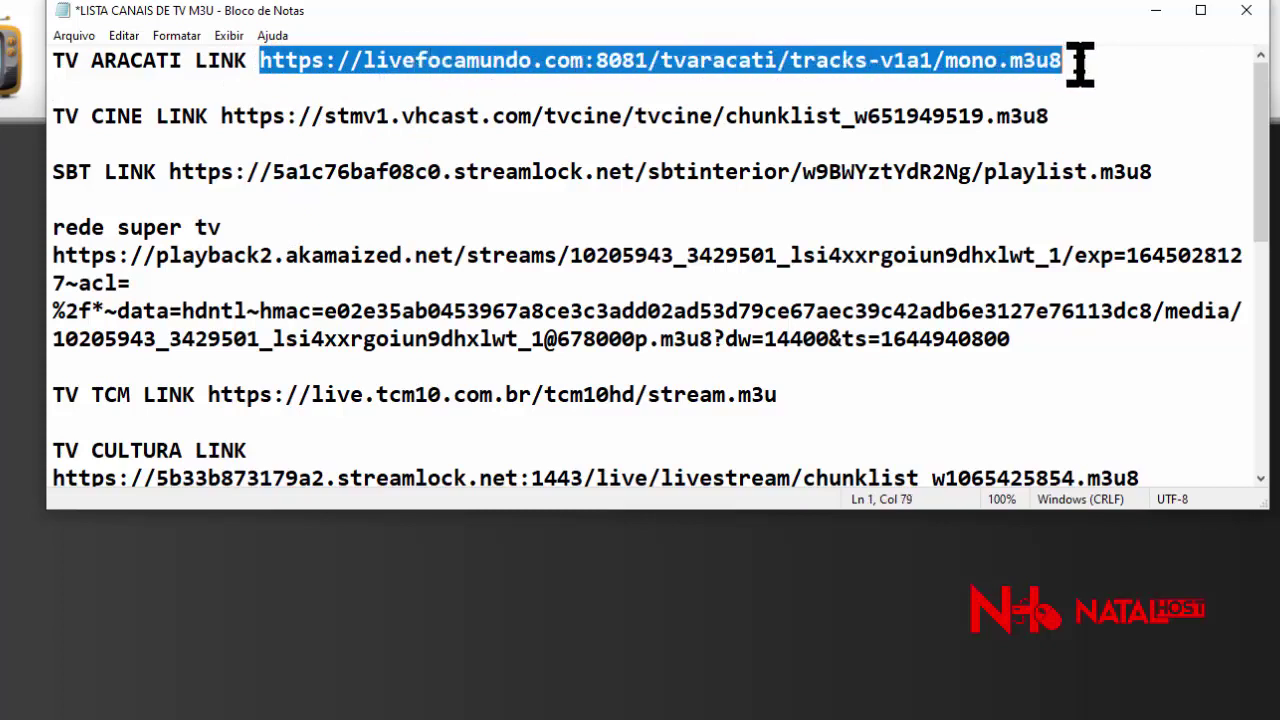
right_click(825, 68)
click(852, 129)
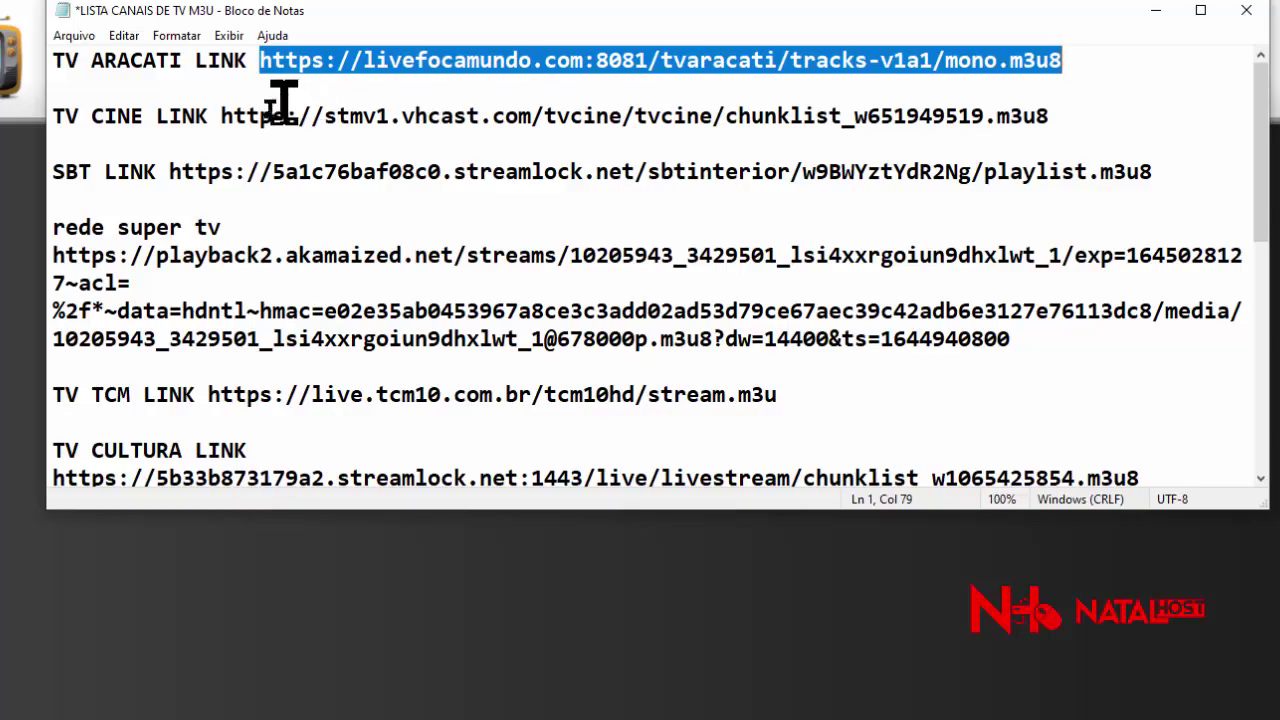
Switch to the Web Rádio Brasil TV website in the browser and open its online TVs page to examine the added channels
key(alt+Tab)
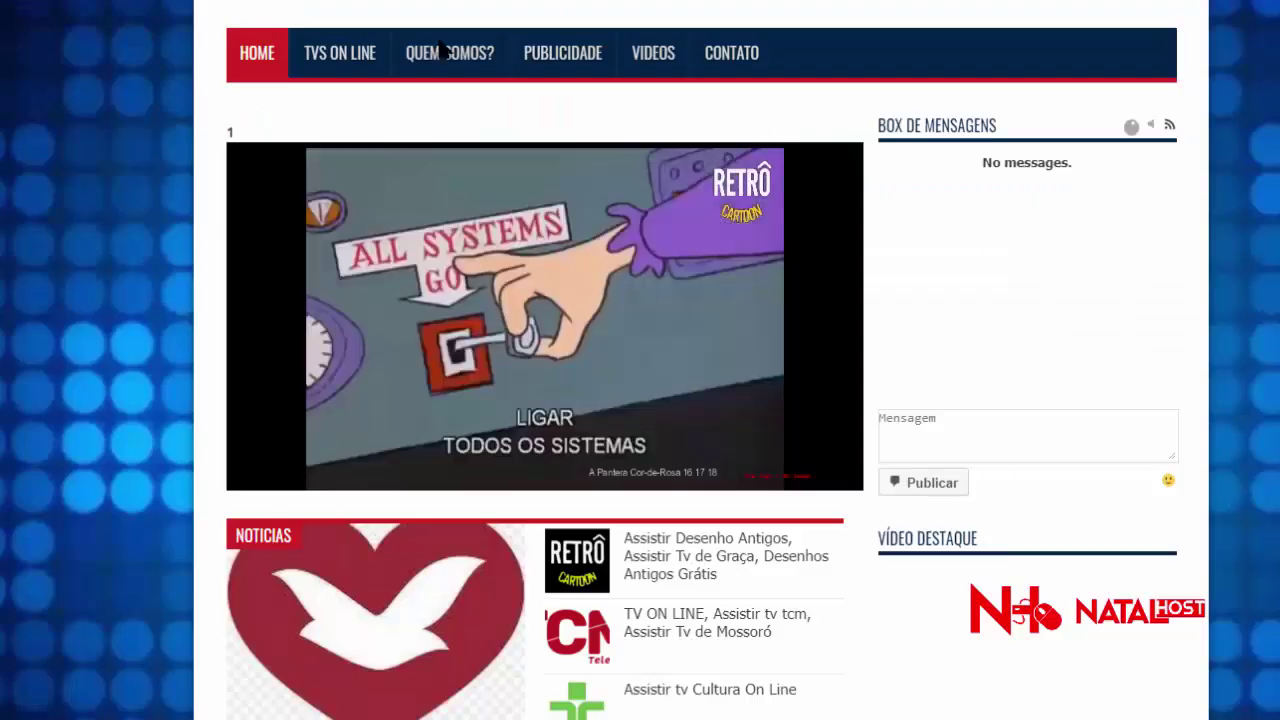
scroll(443, 309, down, 5)
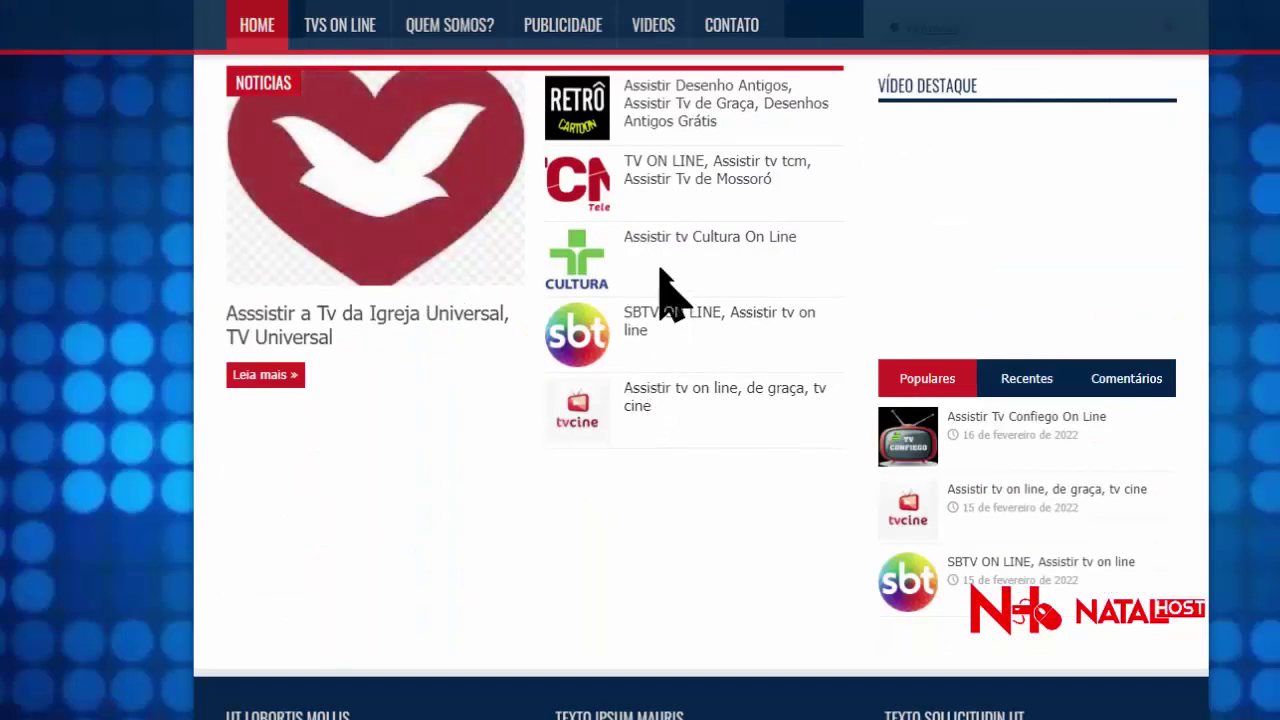
scroll(288, 400, up, 5)
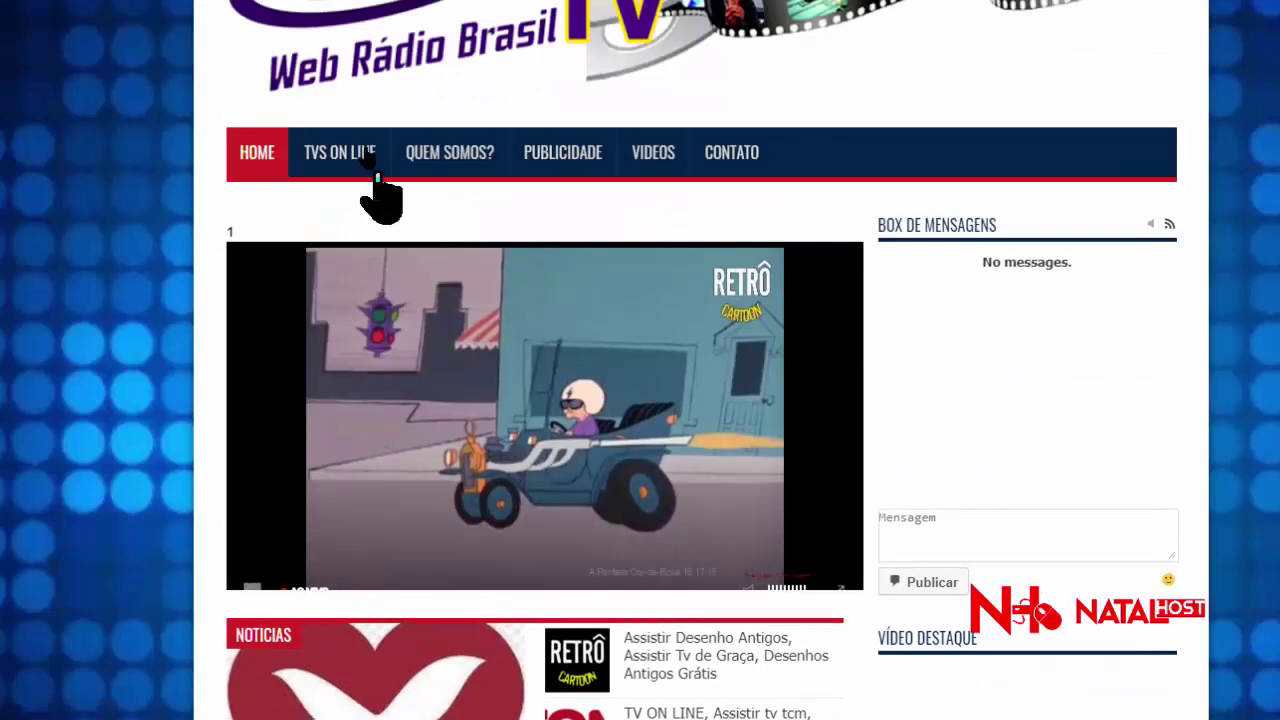
click(348, 152)
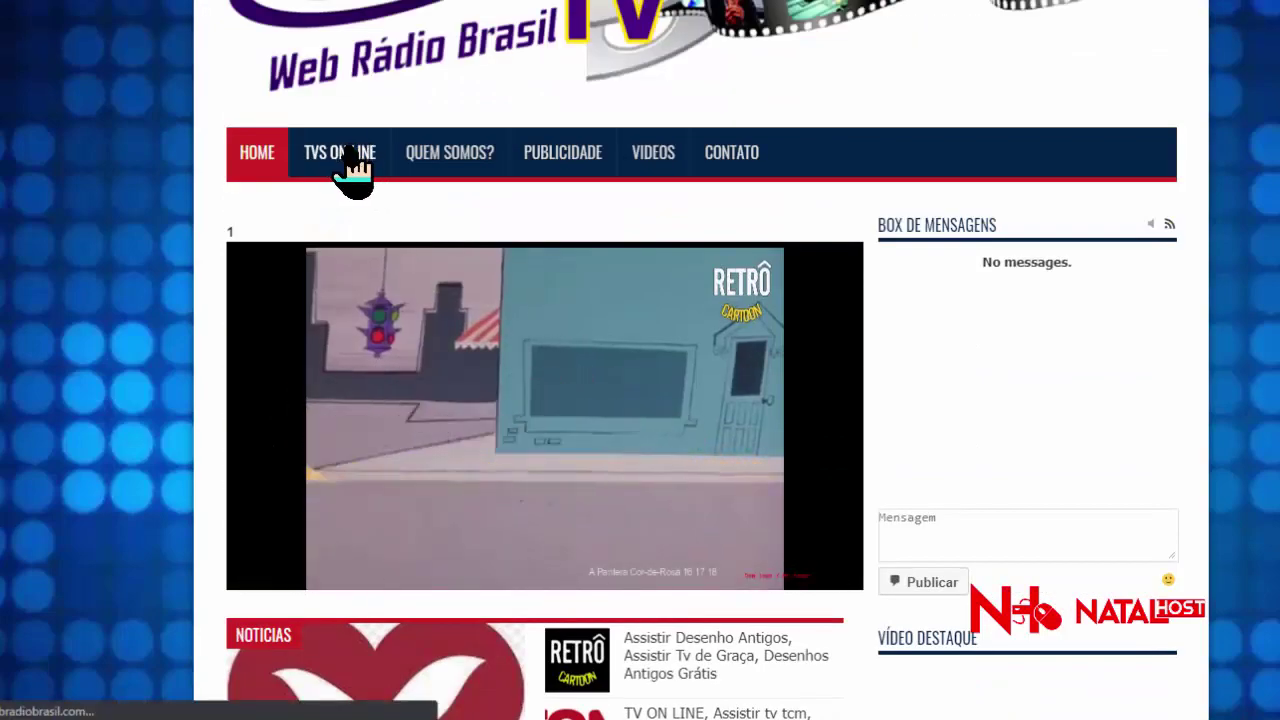
scroll(240, 265, down, 5)
scroll(241, 268, down, 5)
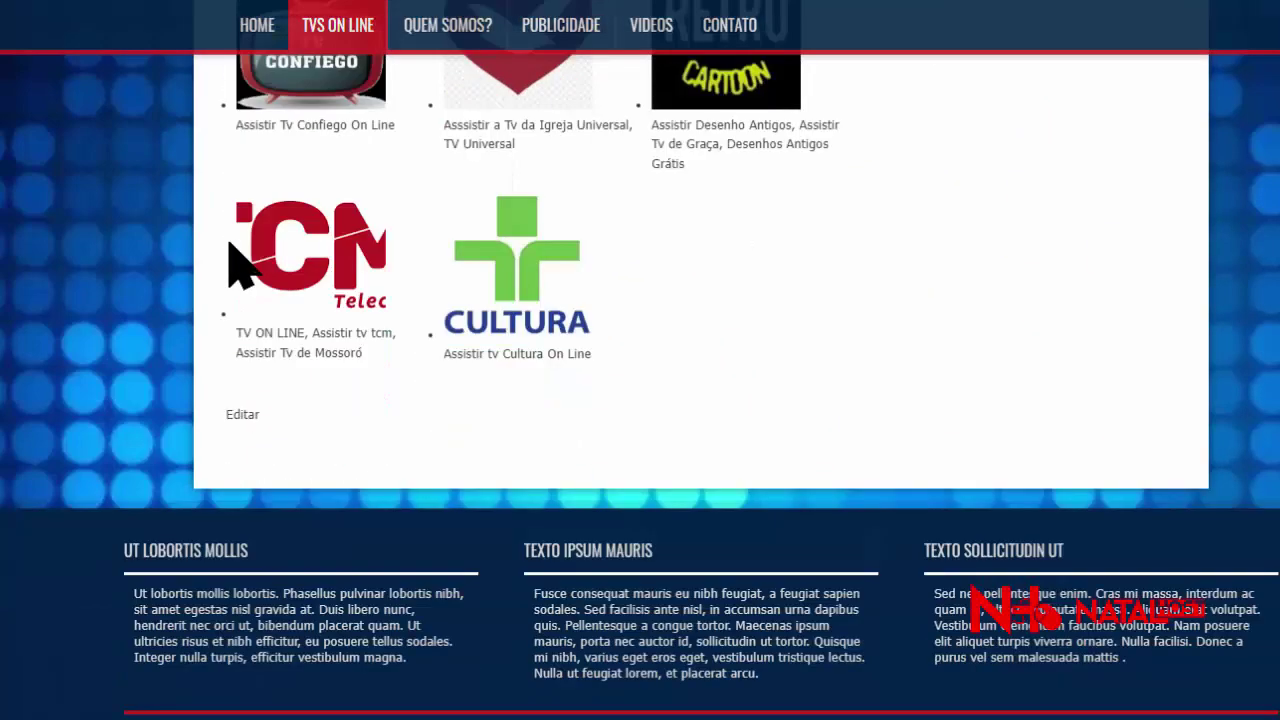
scroll(243, 260, up, 2)
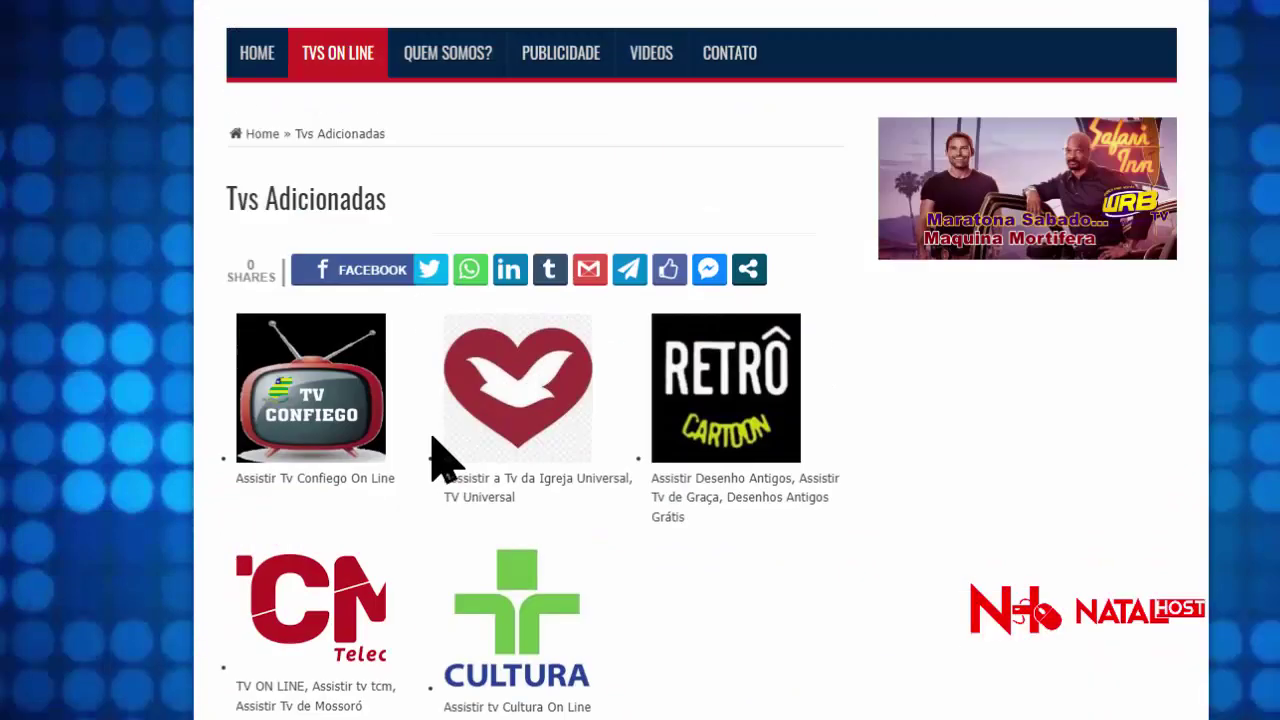
scroll(429, 460, up, 3)
scroll(643, 449, down, 3)
scroll(640, 420, down, 1)
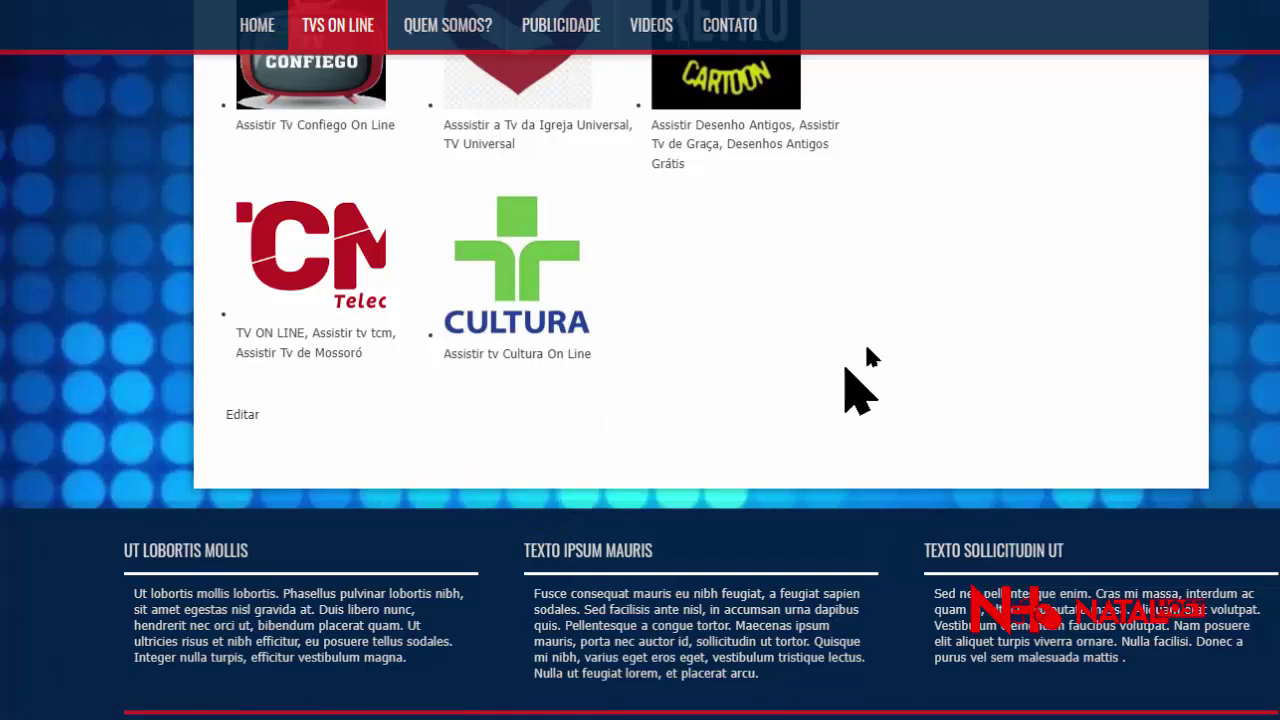
scroll(860, 365, up, 5)
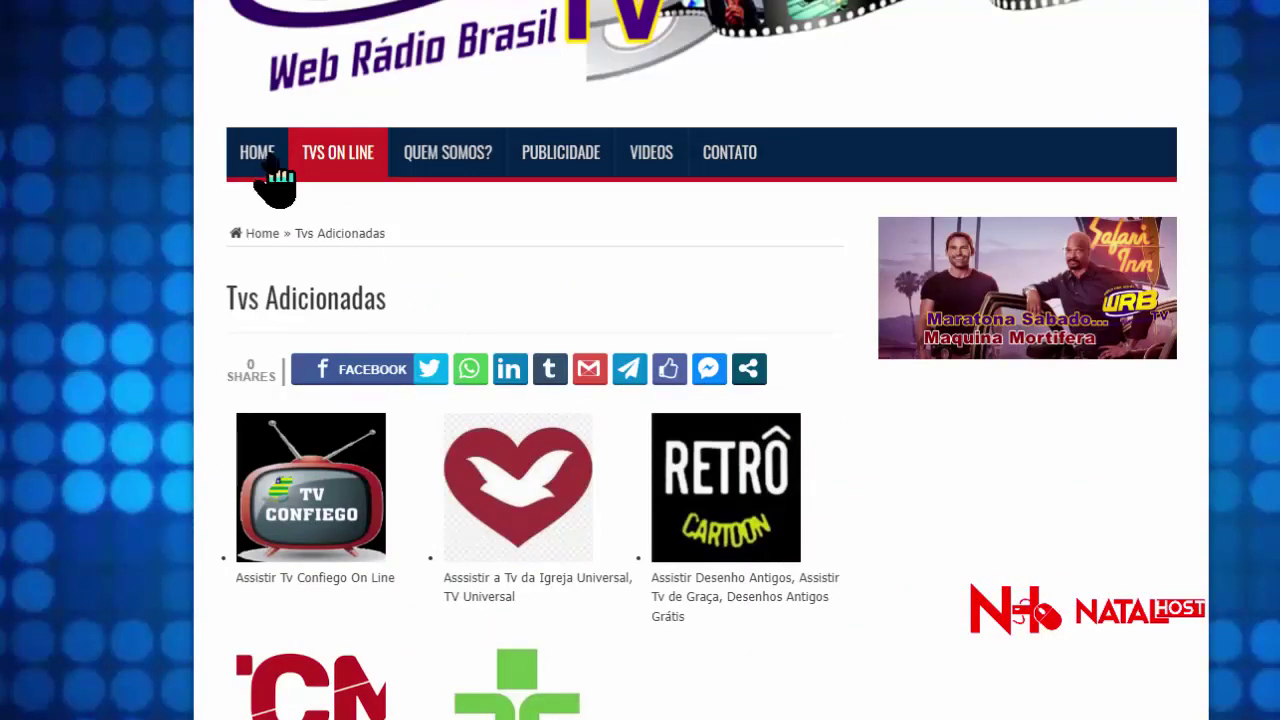
Return to the site's home page and open the TV Universal post to examine its video player and comment area
click(268, 160)
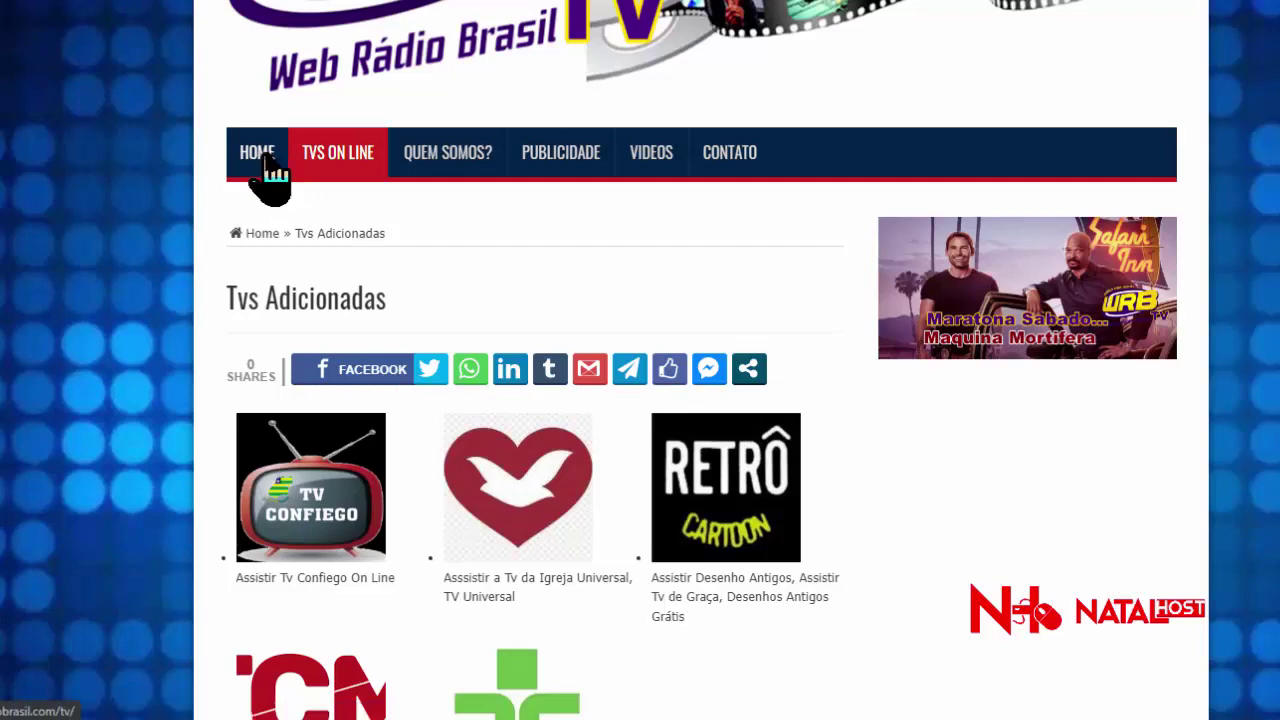
scroll(149, 263, down, 8)
scroll(150, 285, down, 1)
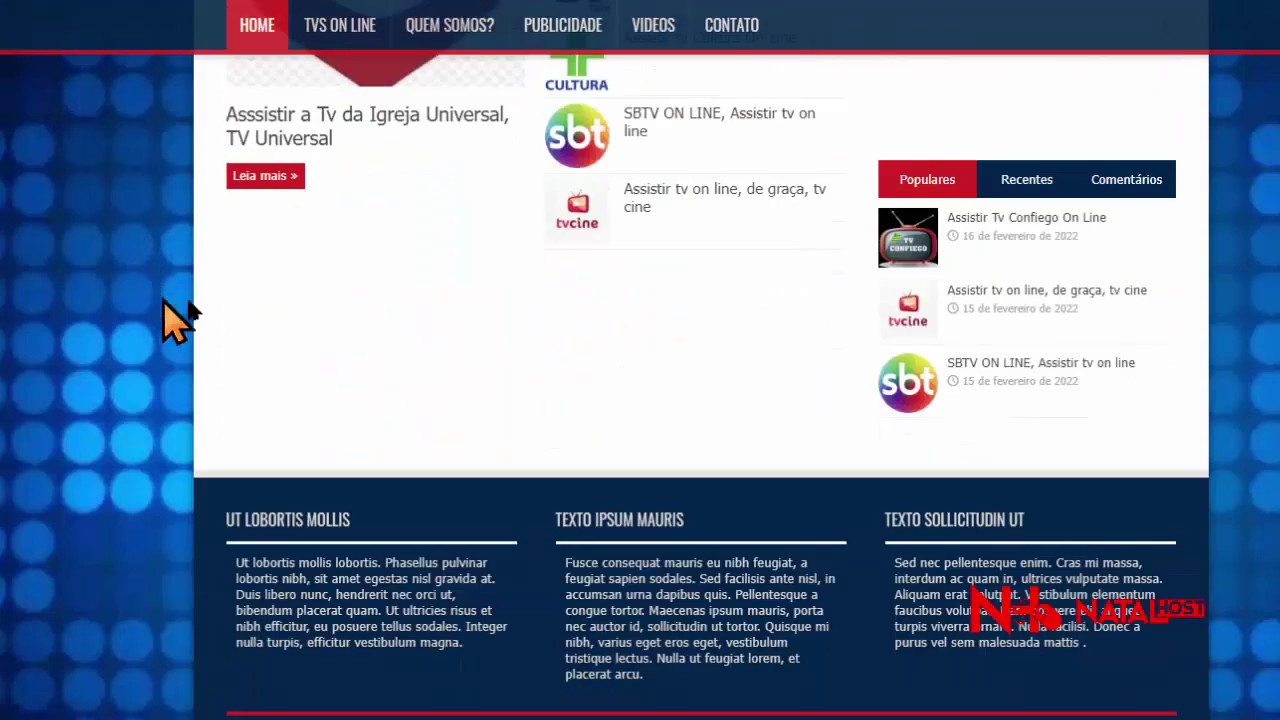
click(290, 183)
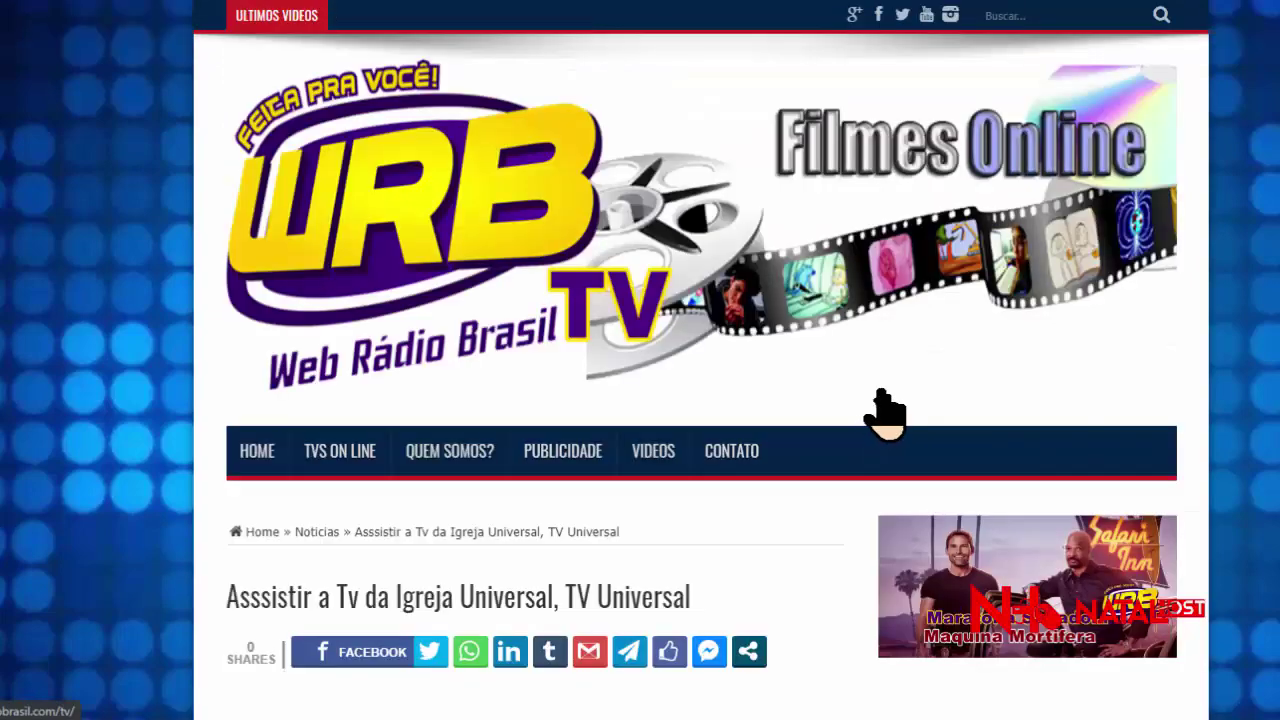
scroll(765, 440, down, 5)
scroll(756, 428, down, 5)
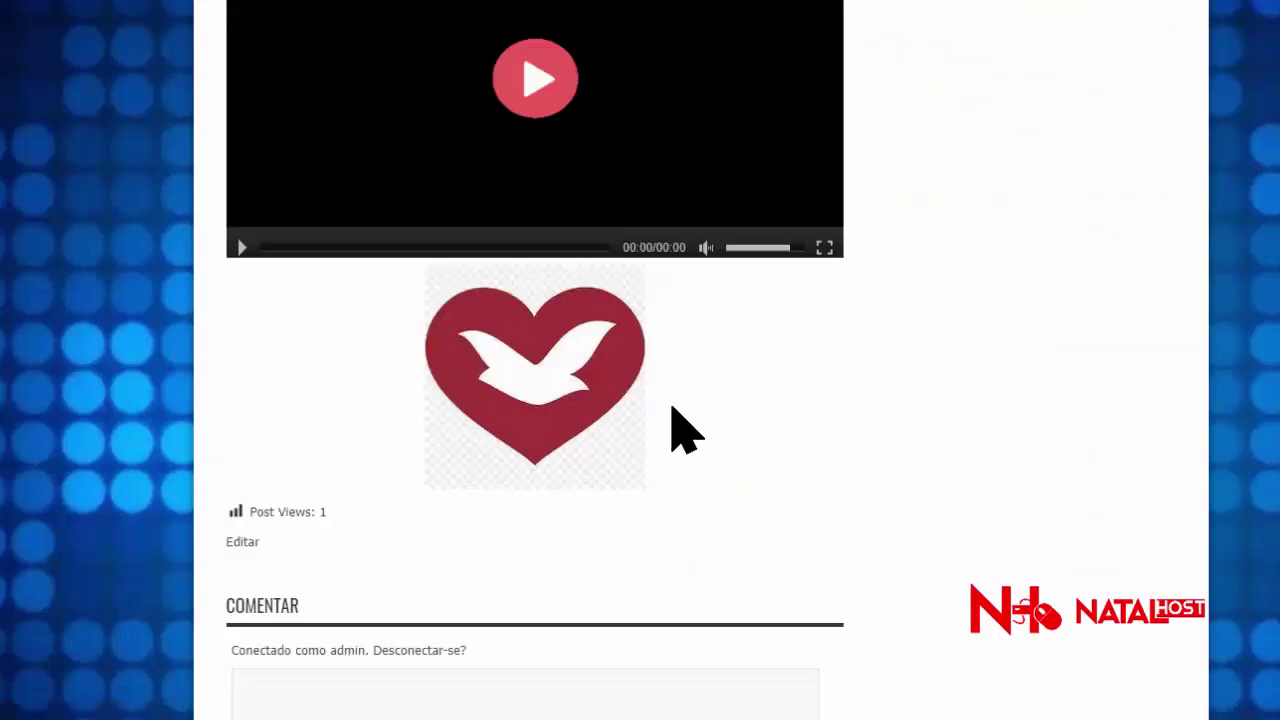
scroll(613, 403, up, 3)
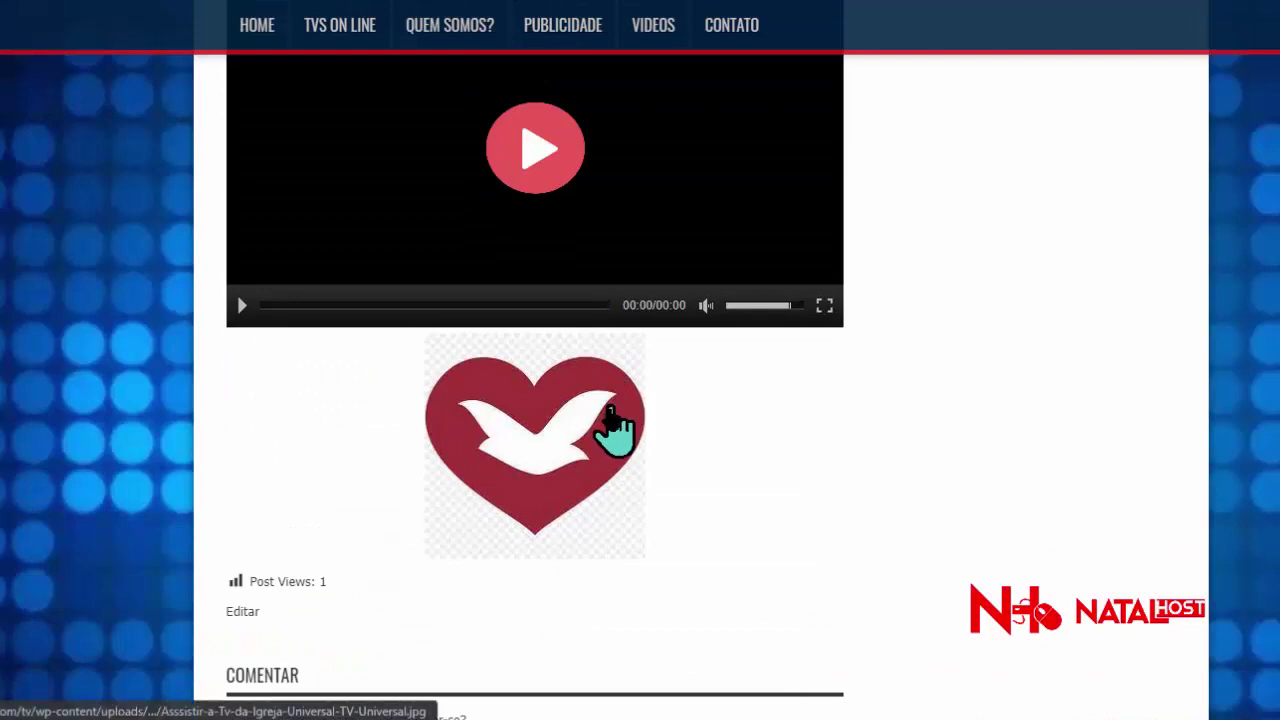
scroll(611, 410, down, 4)
scroll(424, 428, up, 5)
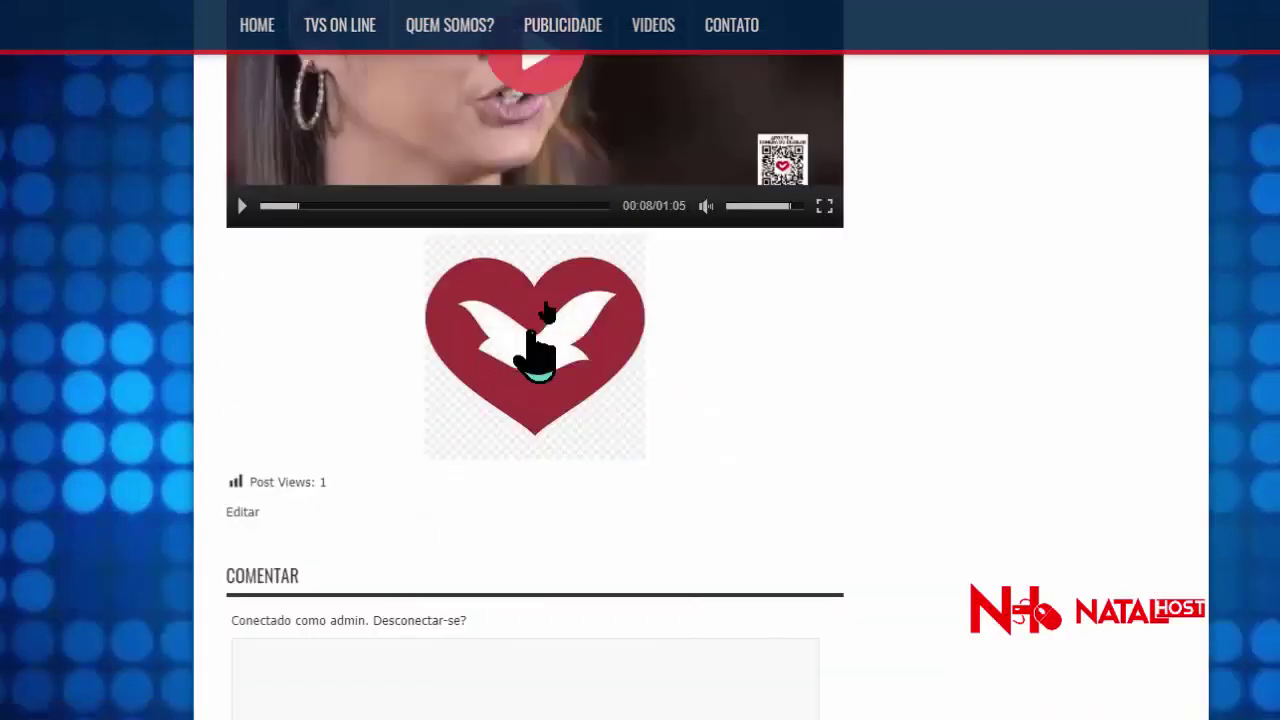
Examine the rest of the TV Universal post, from its logo and comment area back up to the page banner
scroll(551, 314, down, 2)
scroll(565, 310, down, 4)
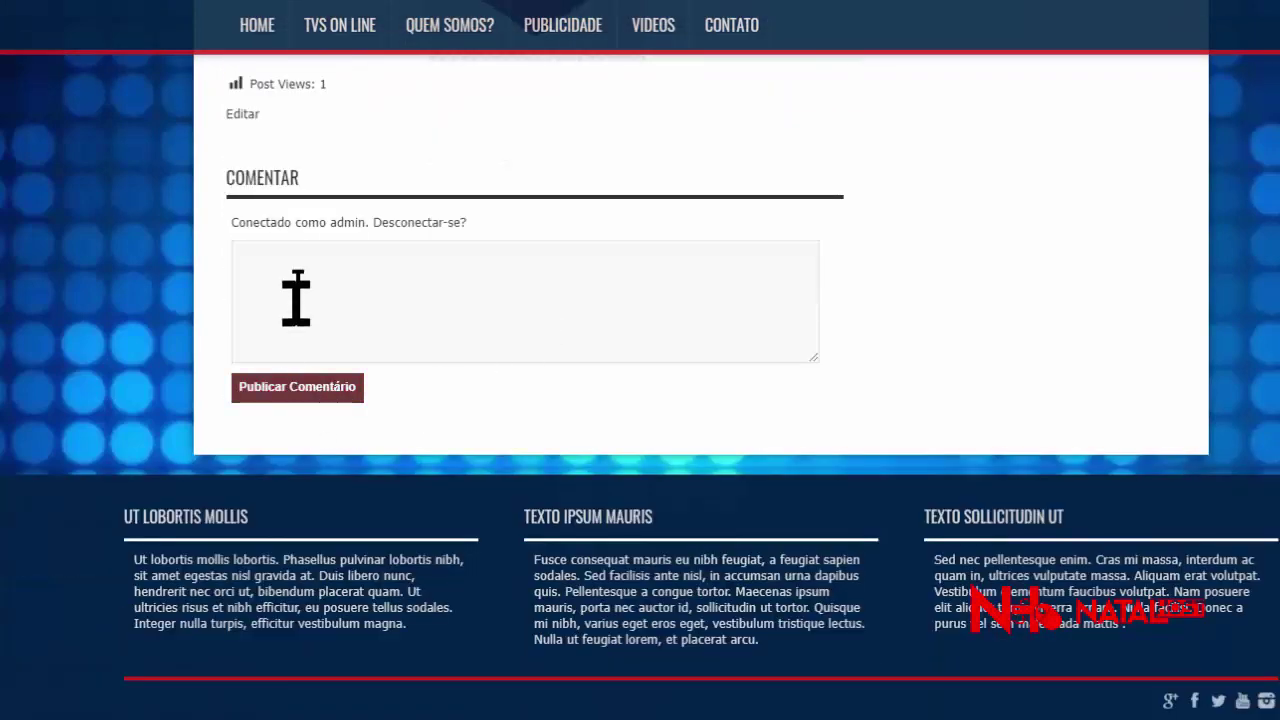
scroll(1095, 290, up, 2)
scroll(1080, 290, up, 6)
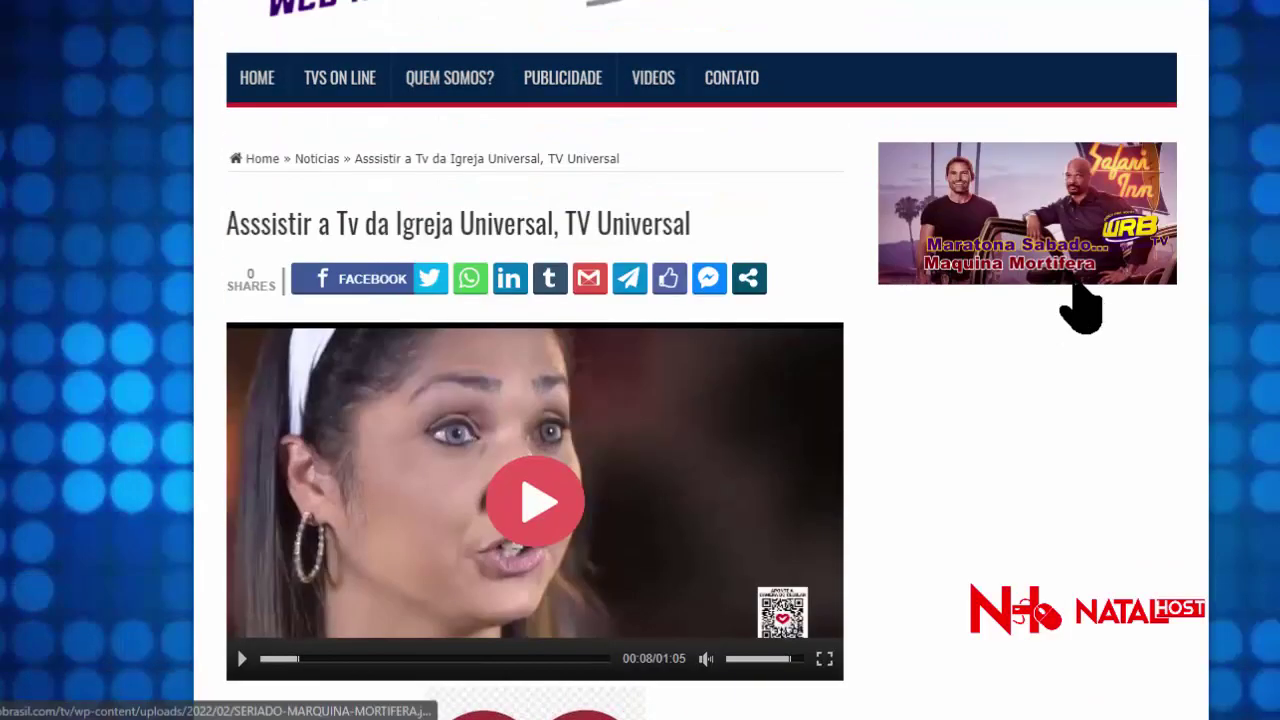
scroll(600, 250, up, 1)
scroll(418, 200, up, 1)
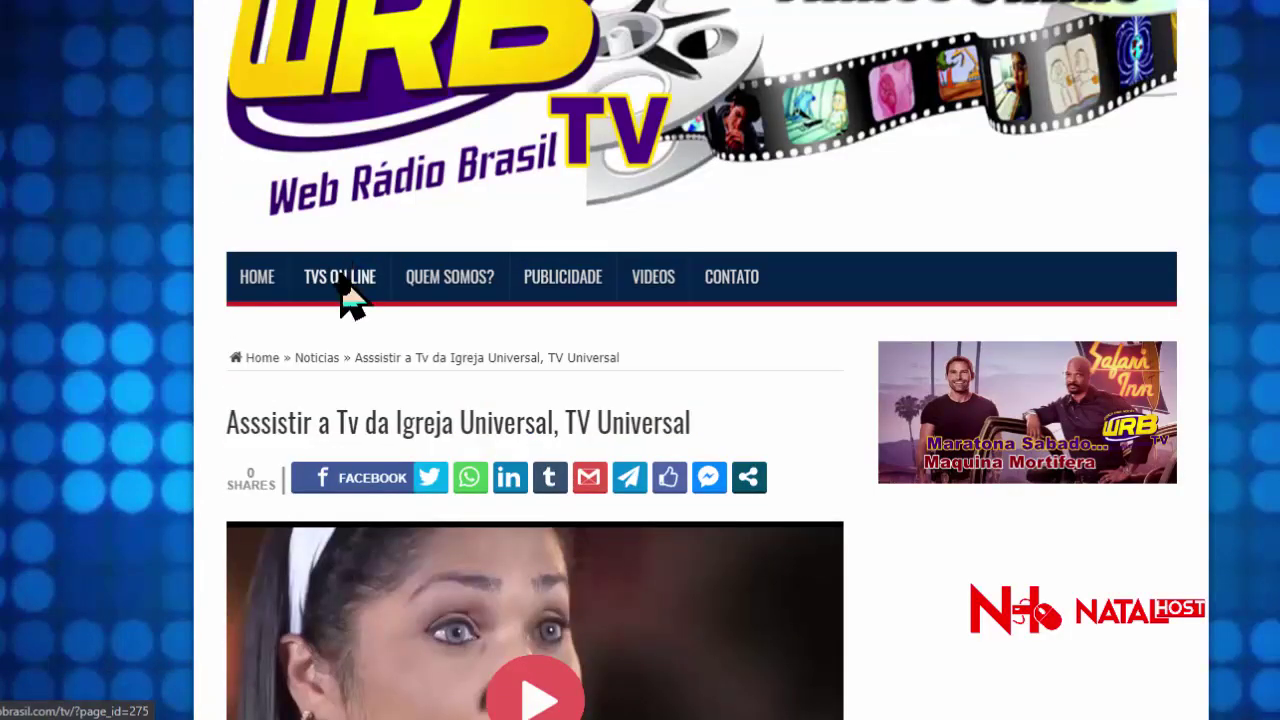
Open the site's online TVs page and examine the channels listed under Tvs Adicionadas
click(340, 280)
scroll(705, 240, down, 5)
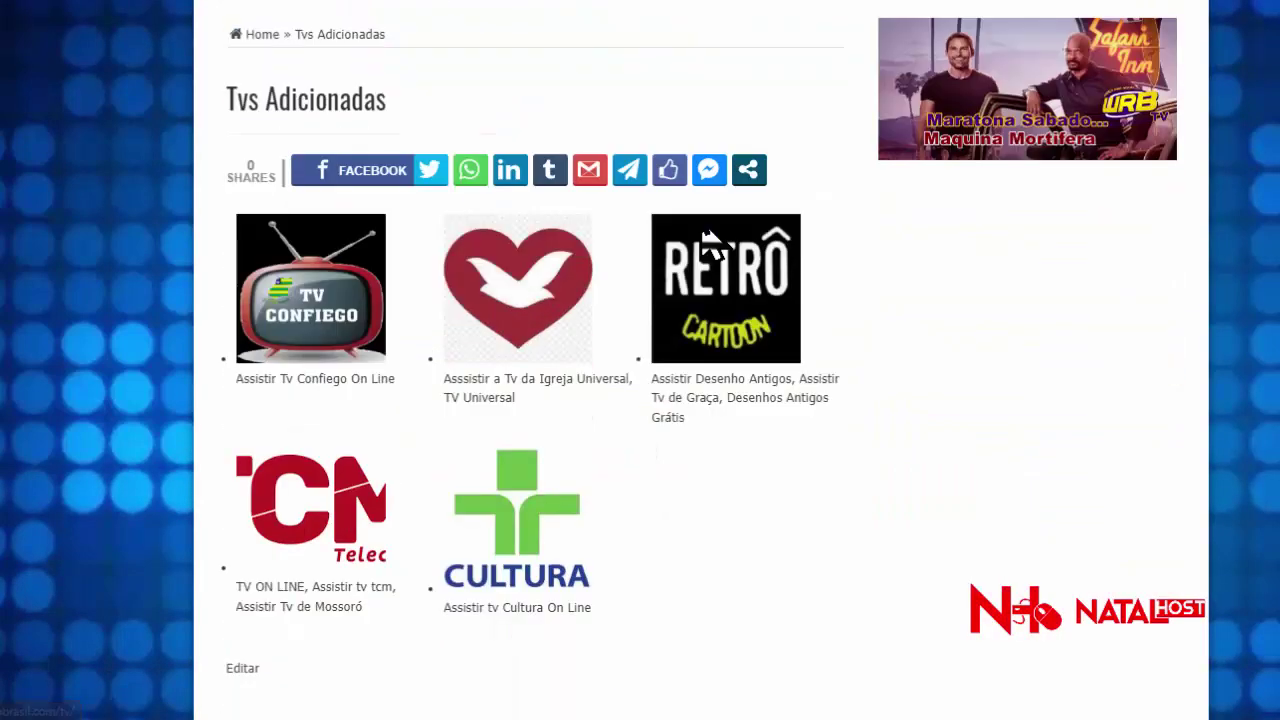
scroll(880, 240, down, 3)
scroll(760, 258, up, 4)
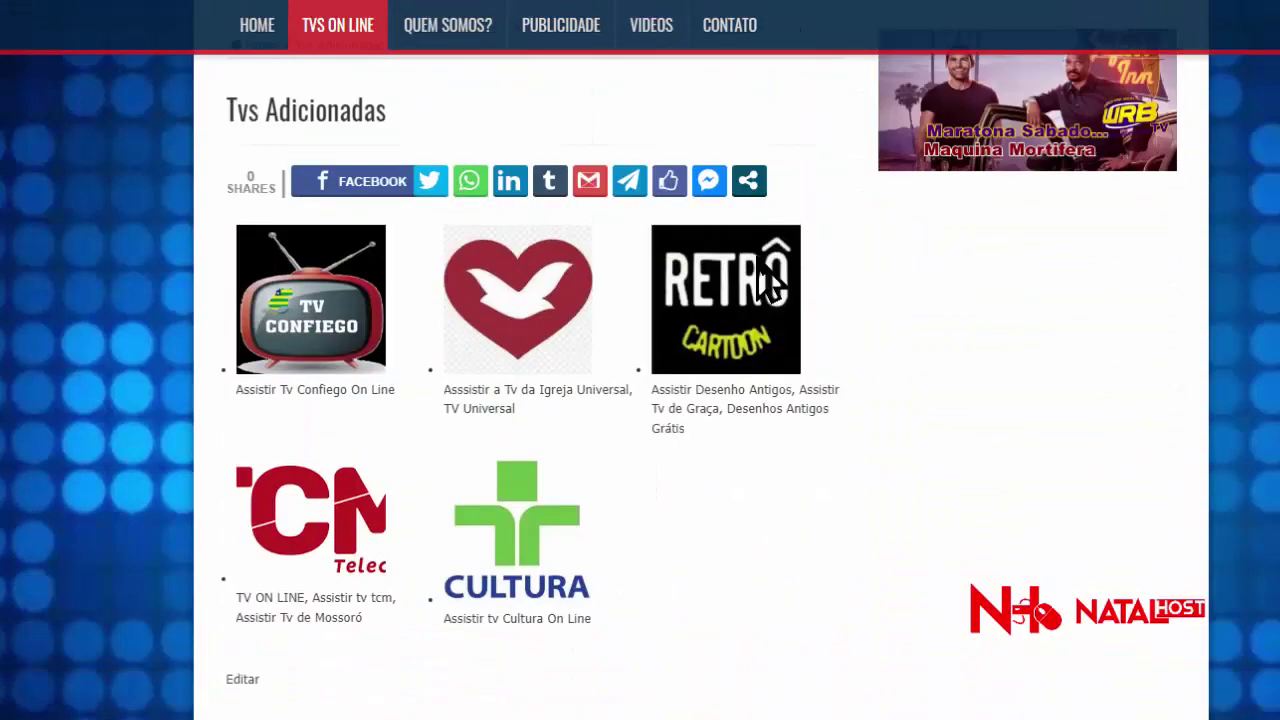
scroll(760, 270, down, 2)
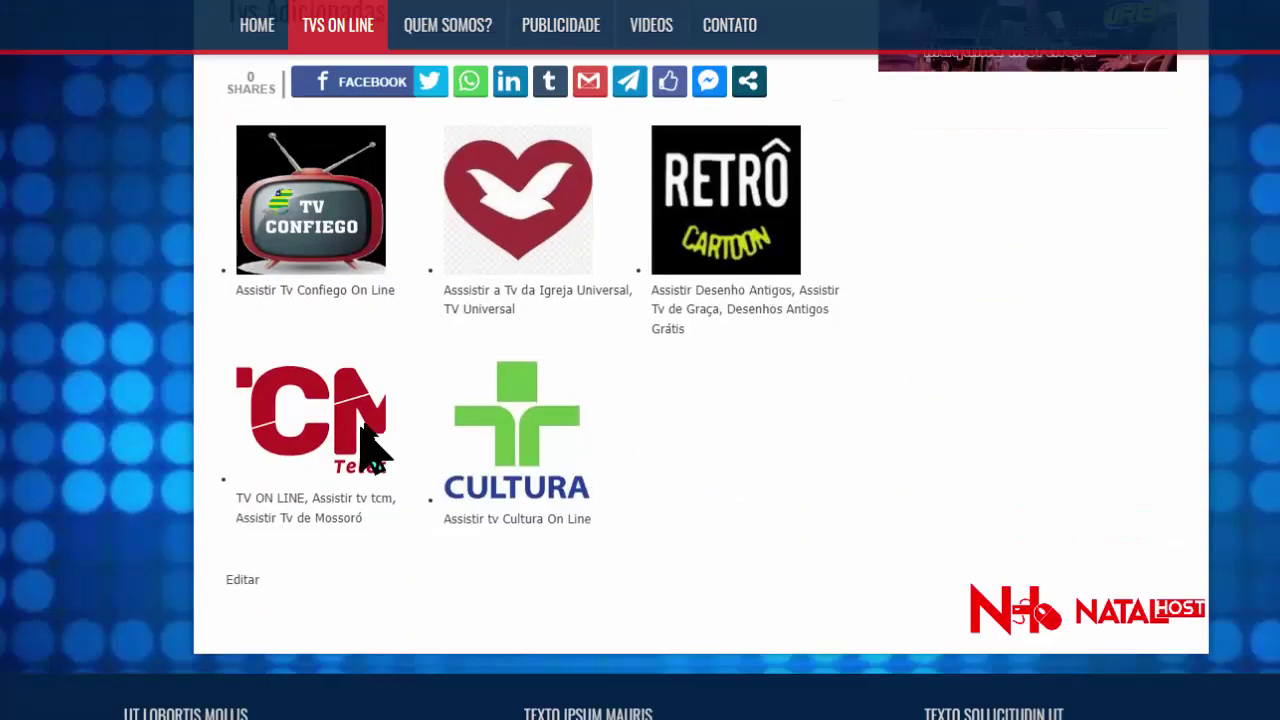
scroll(660, 315, down, 1)
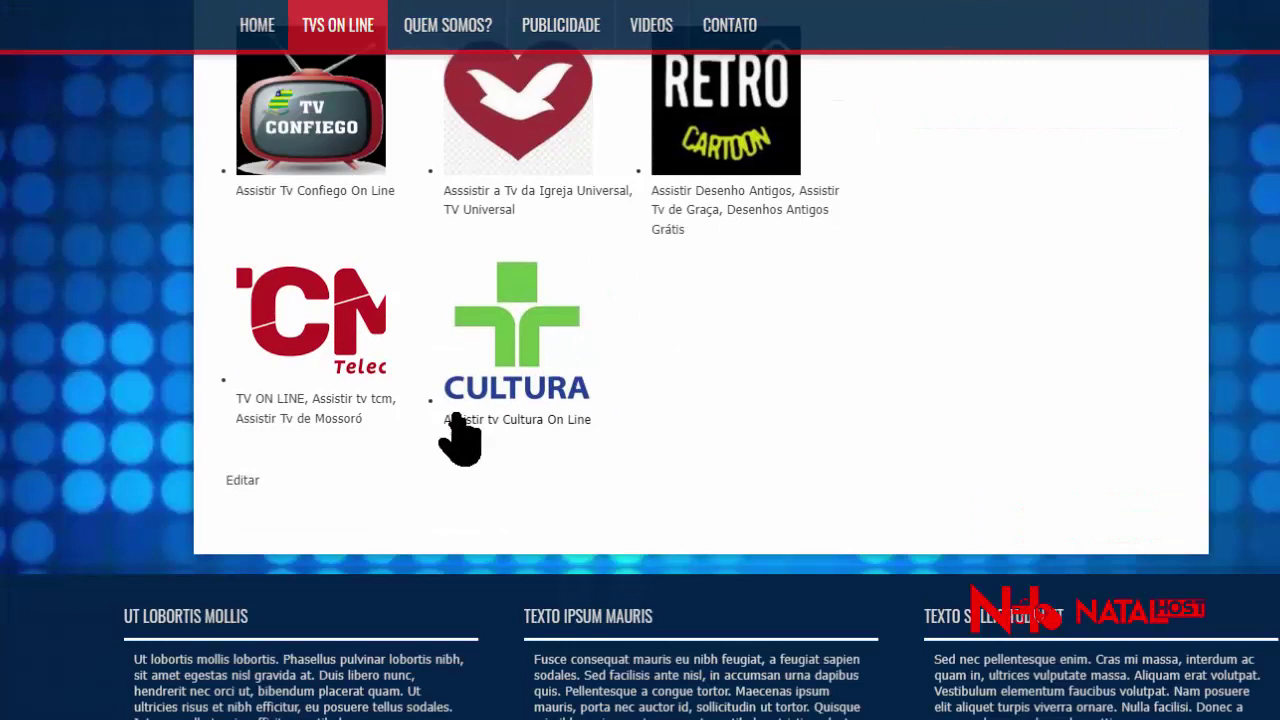
scroll(526, 358, up, 3)
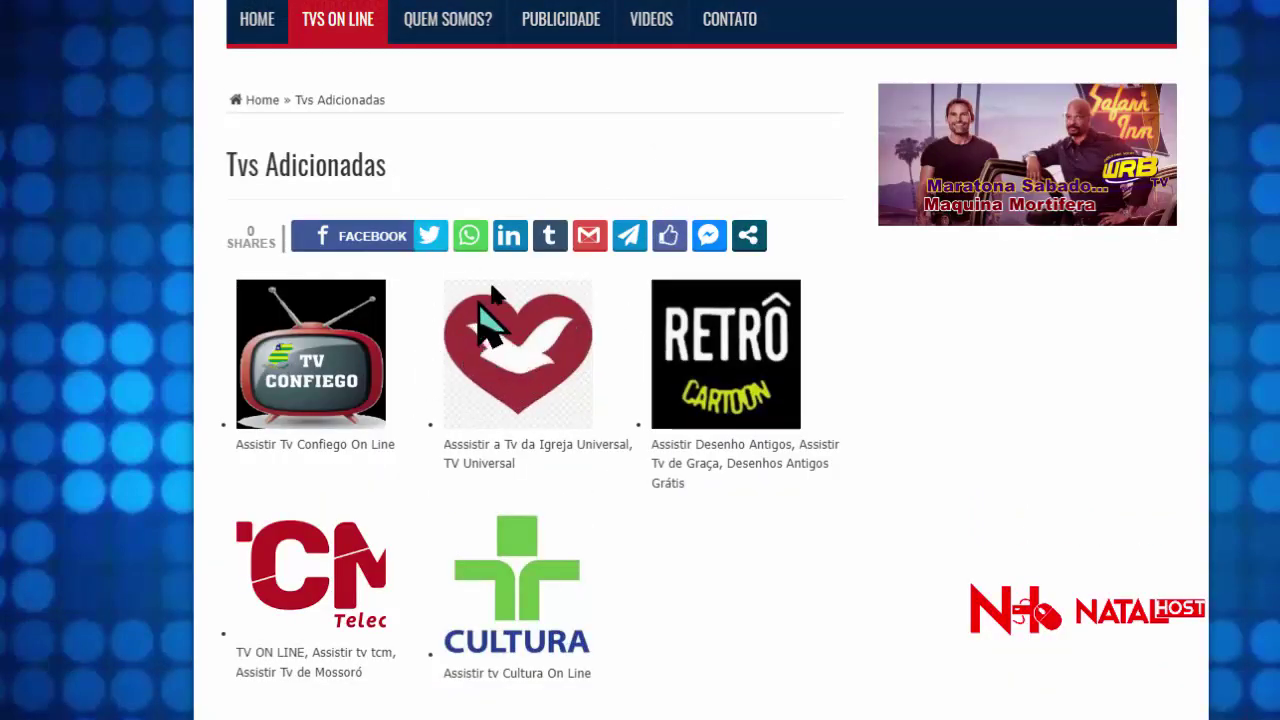
scroll(526, 358, up, 3)
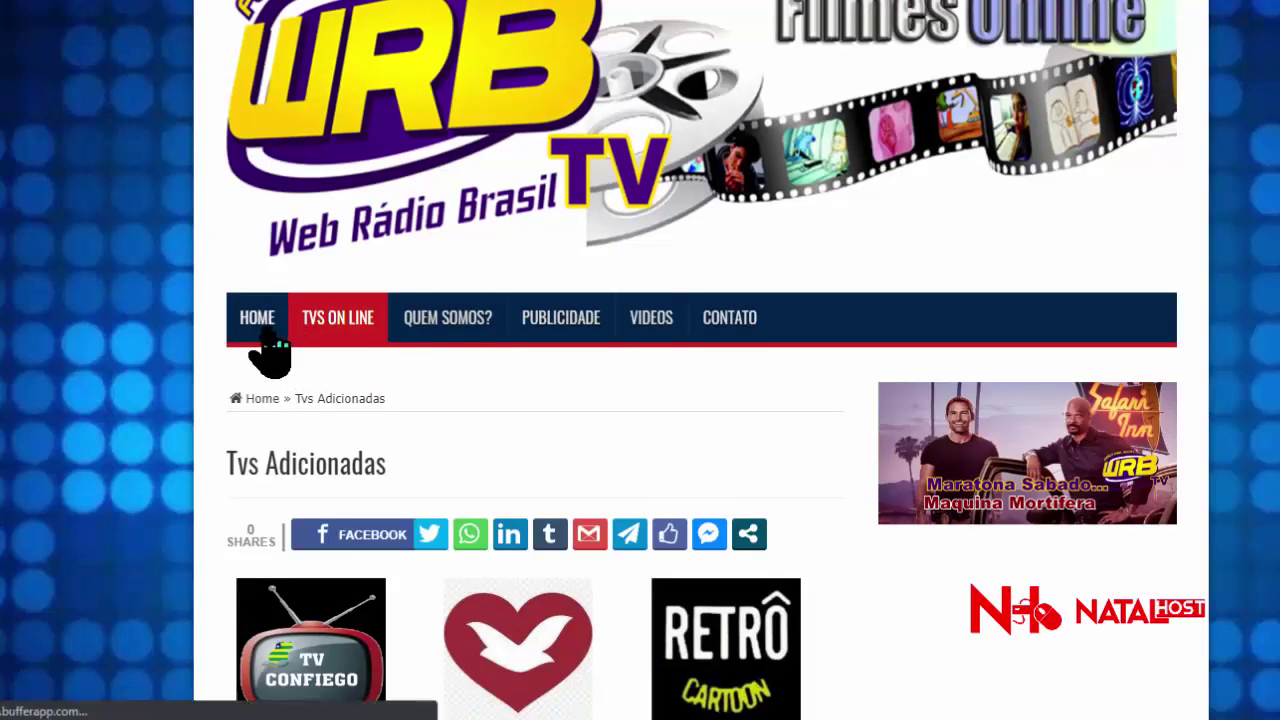
Return to the site's home page and examine the Noticias posts along with the recent and popular post lists
click(262, 340)
scroll(262, 348, down, 8)
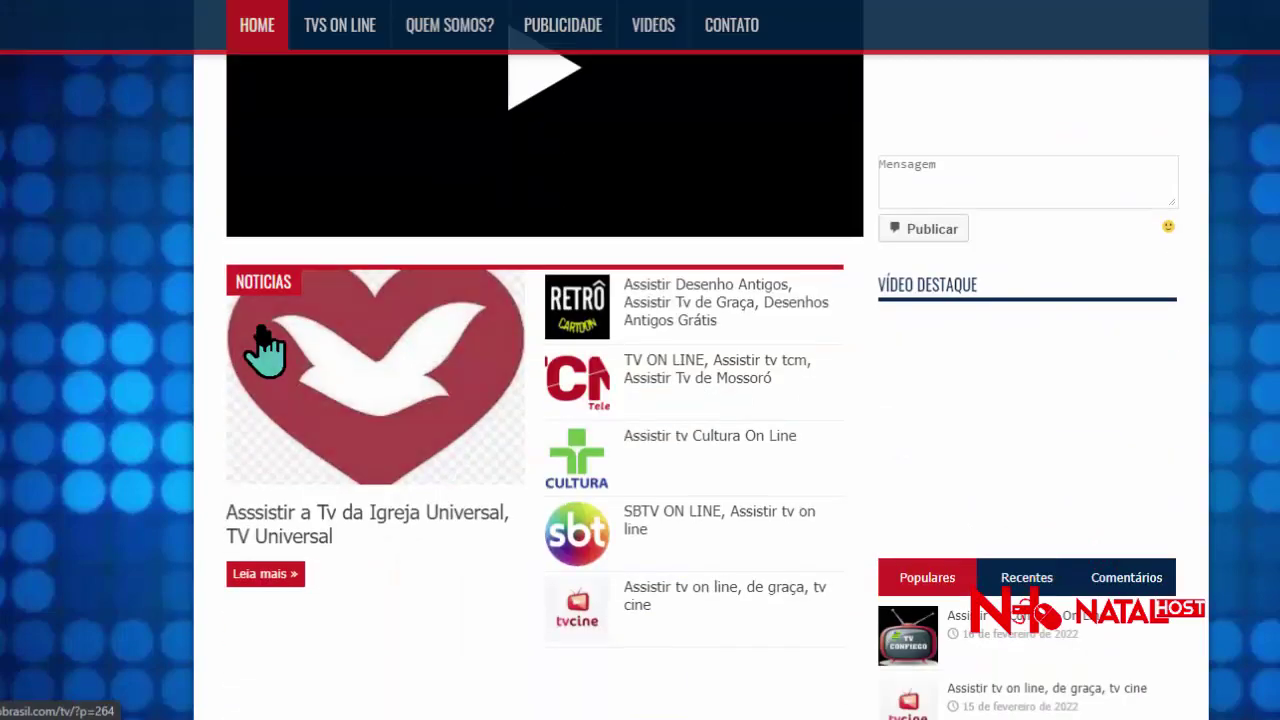
scroll(265, 350, down, 1)
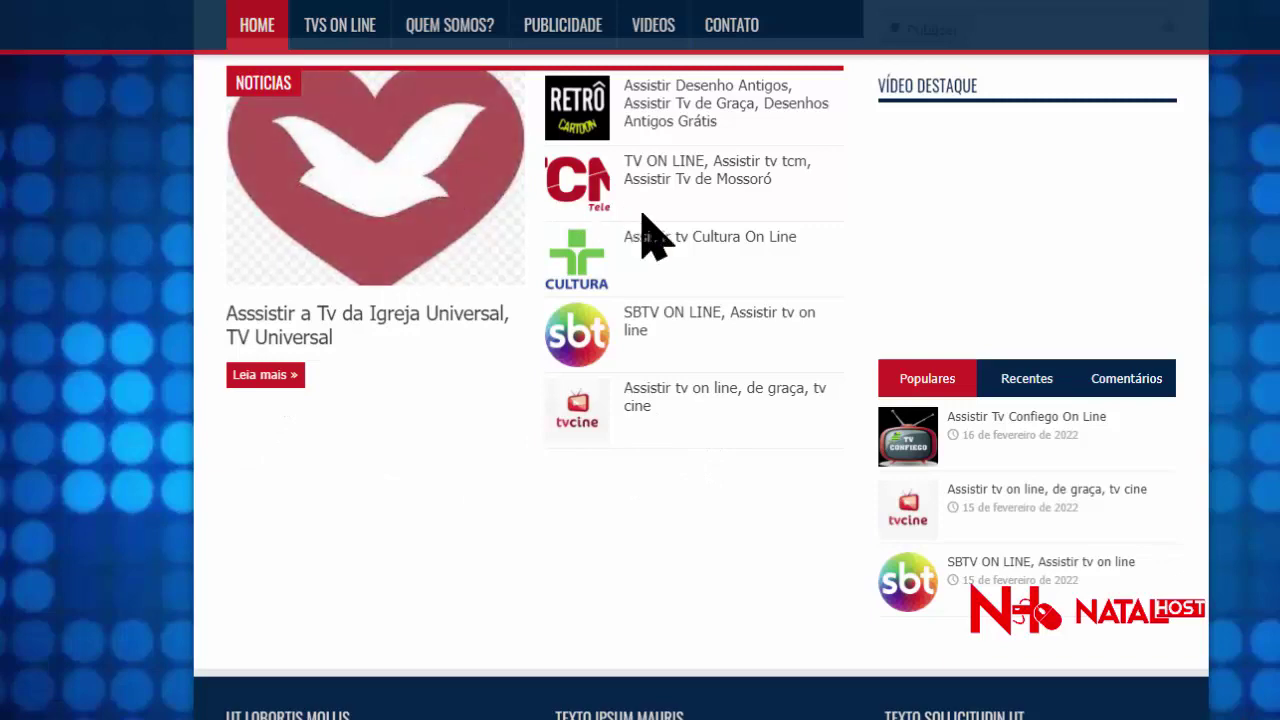
scroll(665, 260, down, 2)
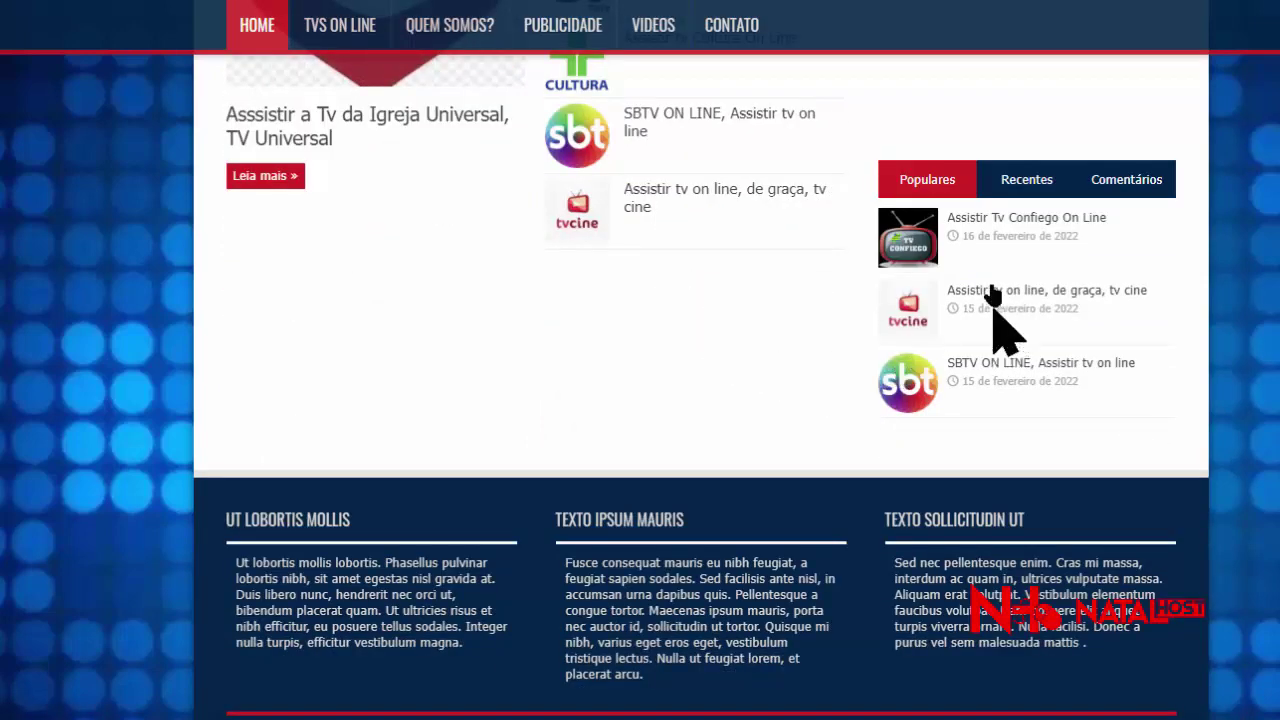
click(1030, 190)
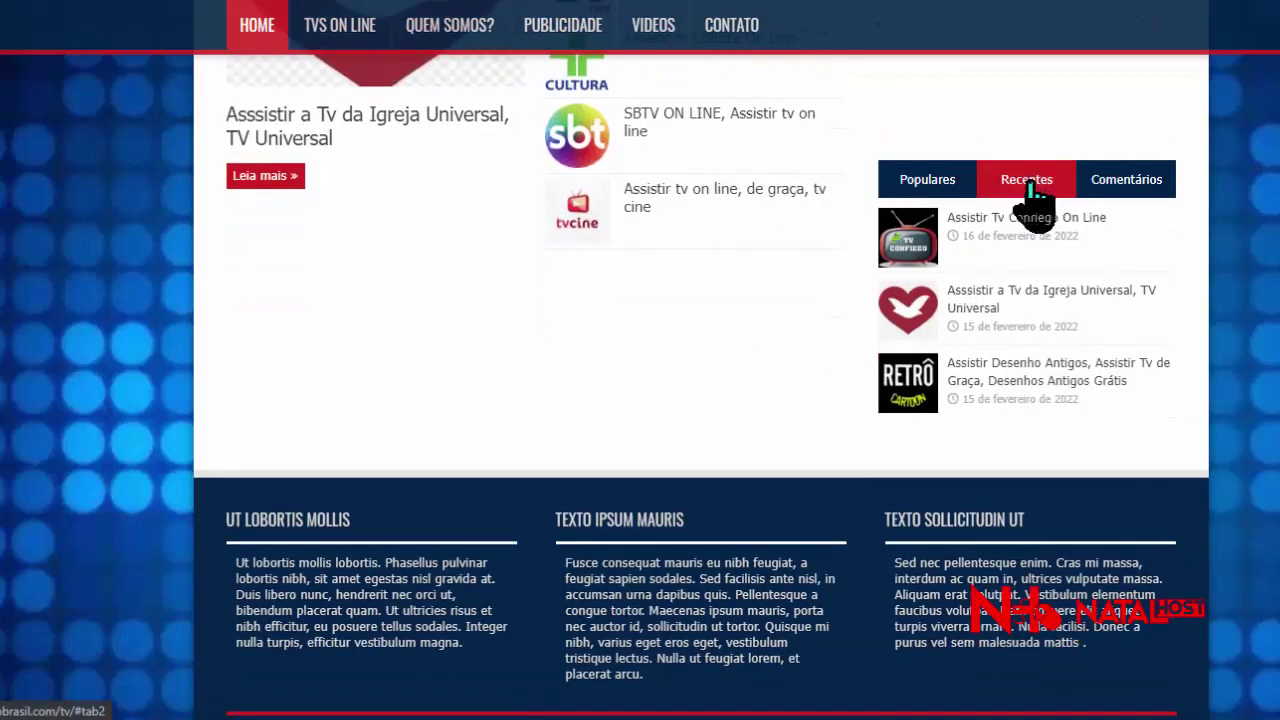
click(940, 185)
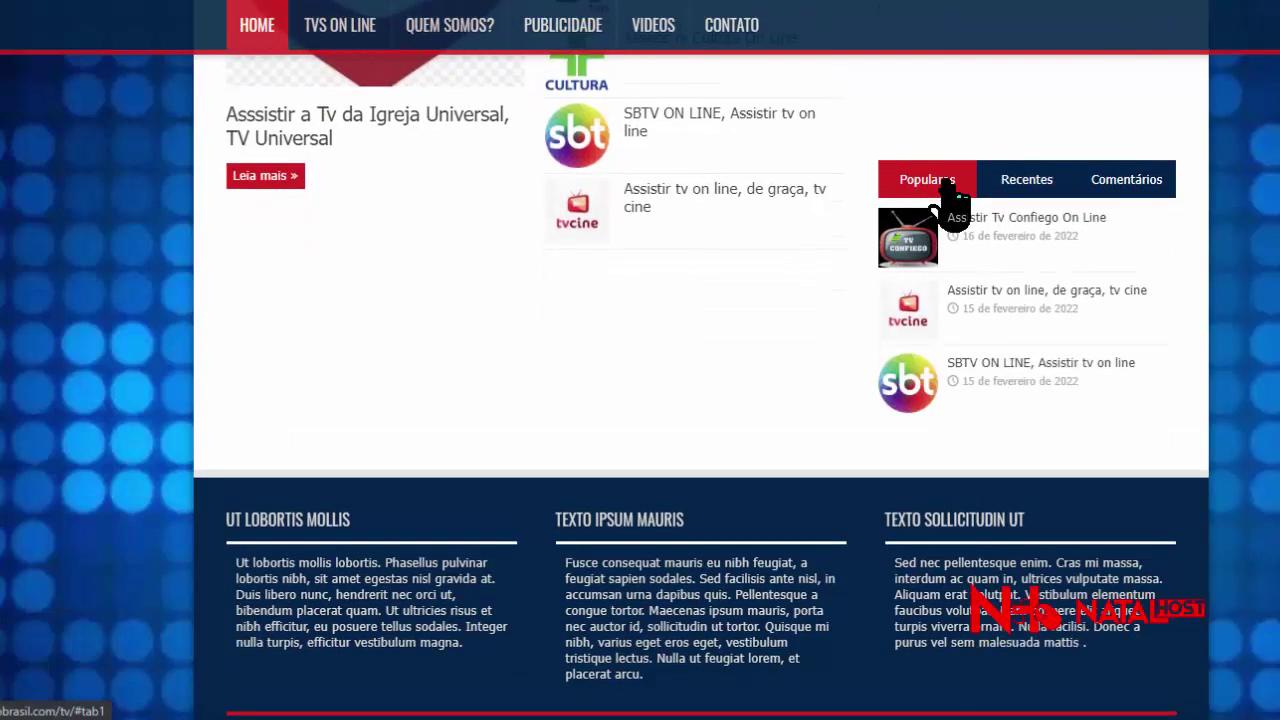
scroll(715, 345, up, 1)
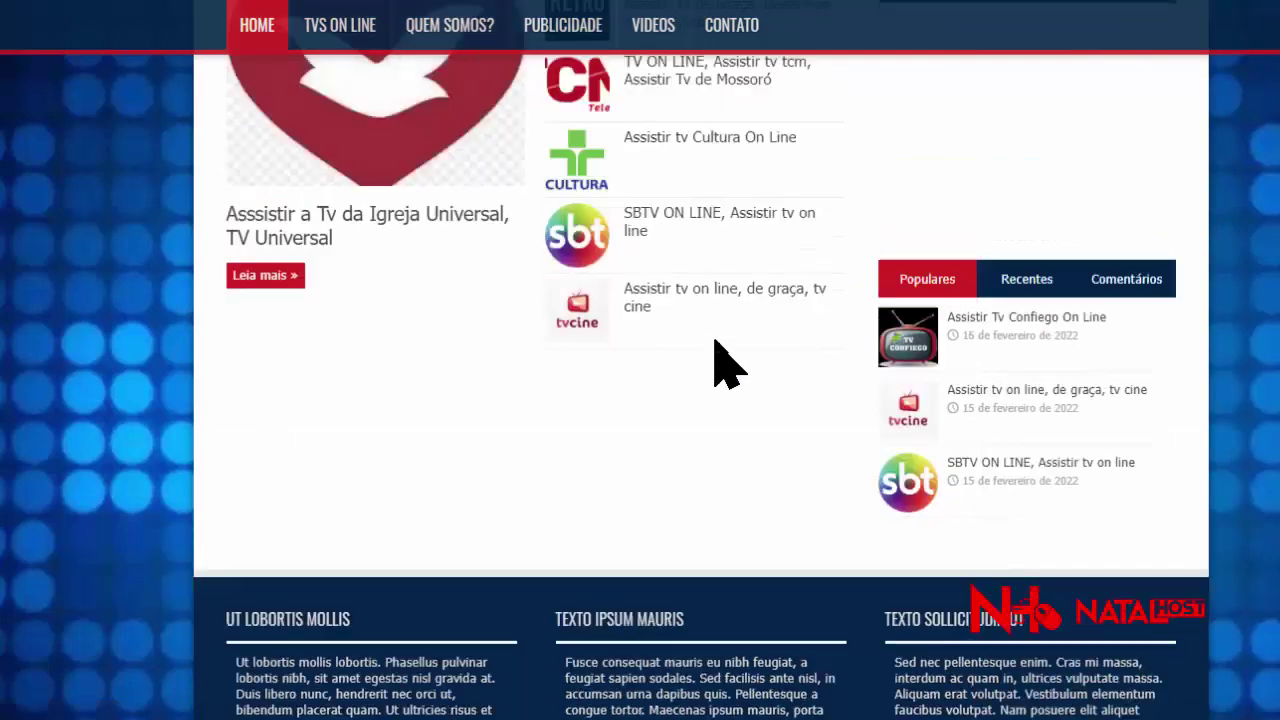
scroll(715, 343, up, 5)
scroll(717, 366, down, 3)
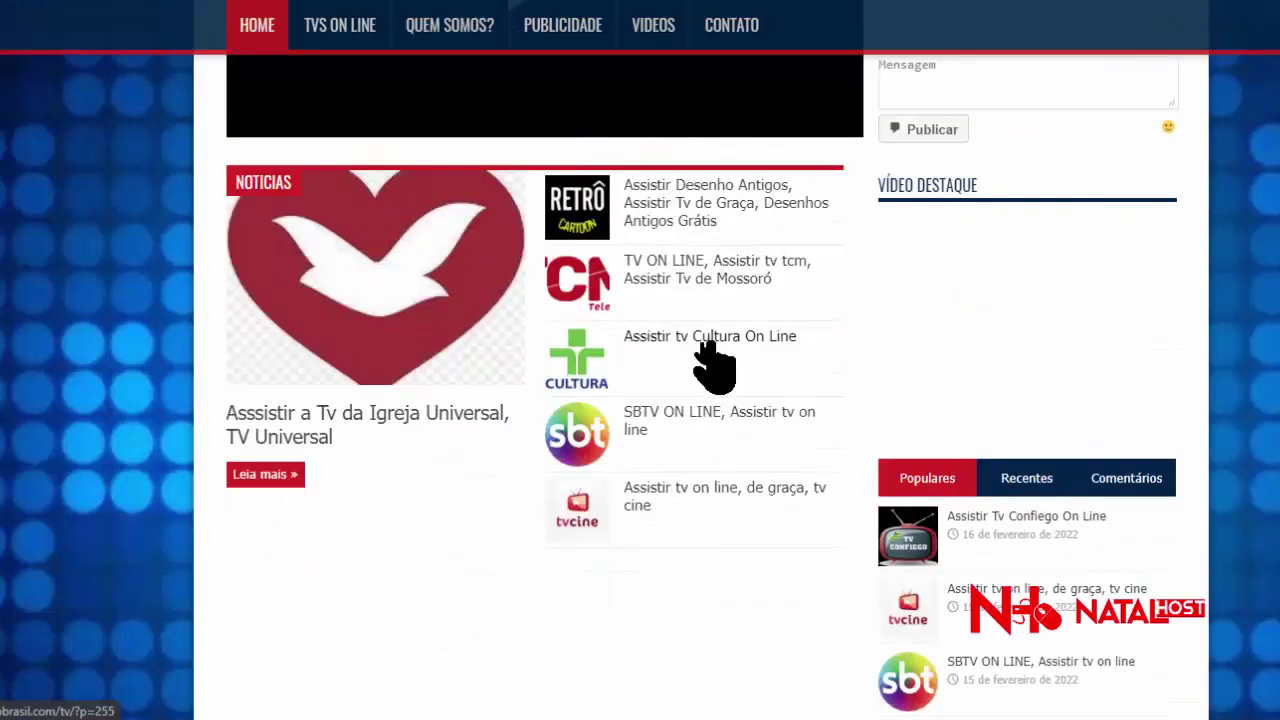
Open the bookmarked Embed Generator in a new browser tab, replace its video link with the copied TV Aracati stream link and generate the embed
mouse_move(420, 8)
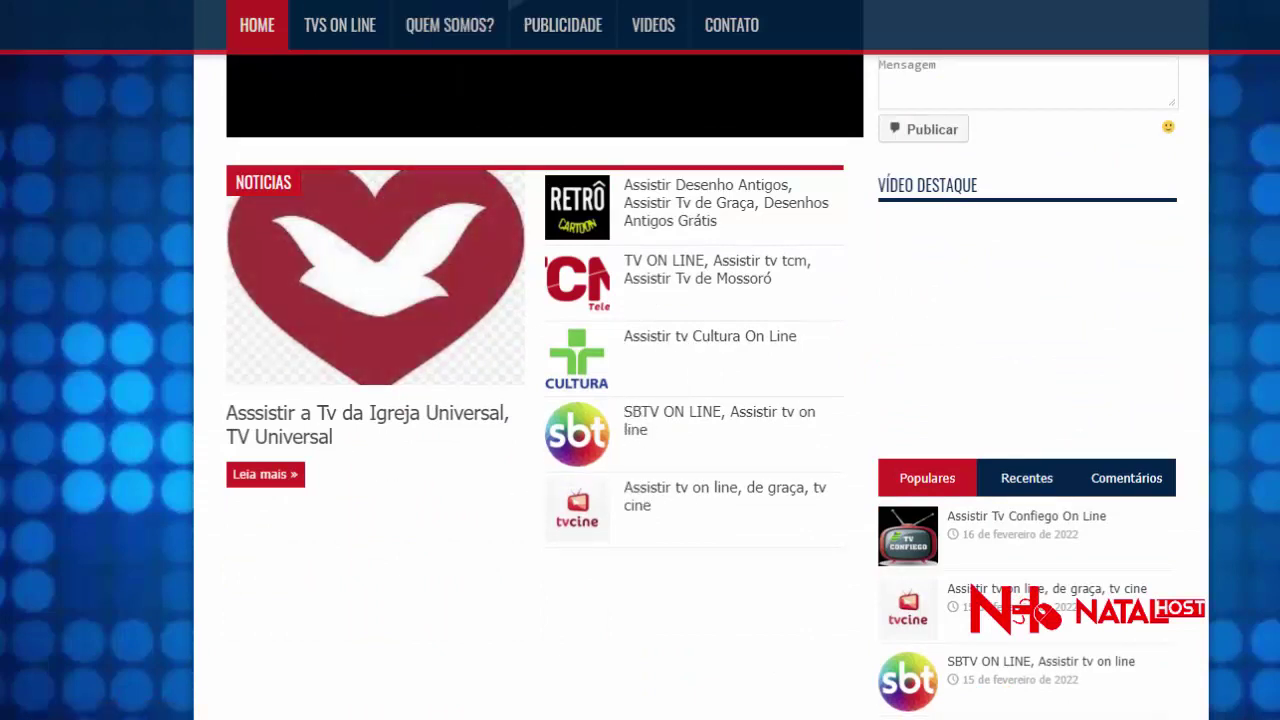
key(ctrl+t)
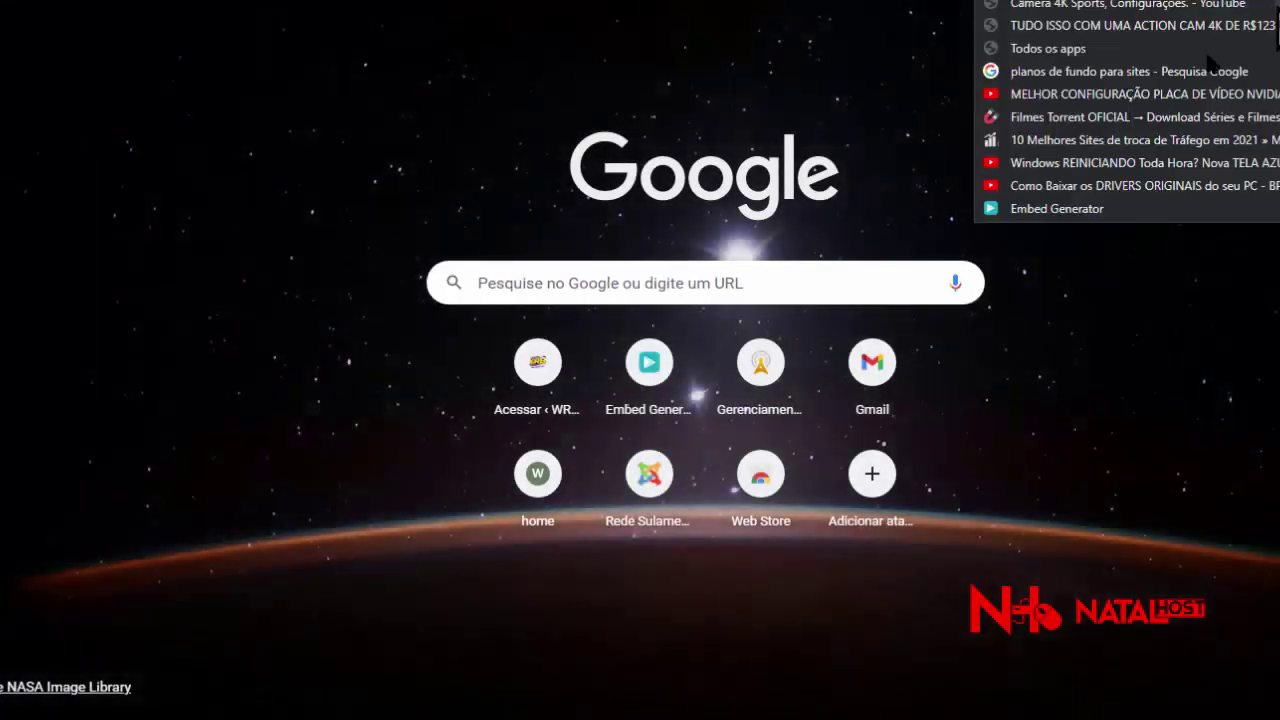
click(1062, 209)
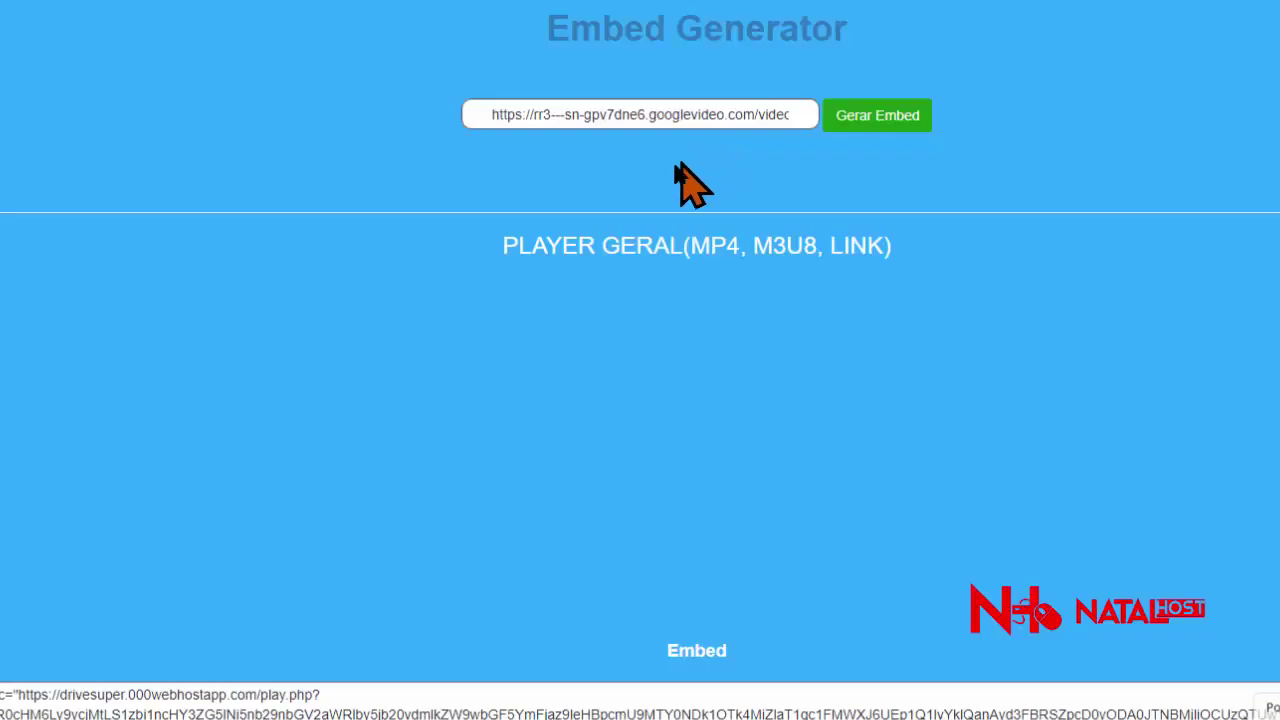
triple_click(652, 114)
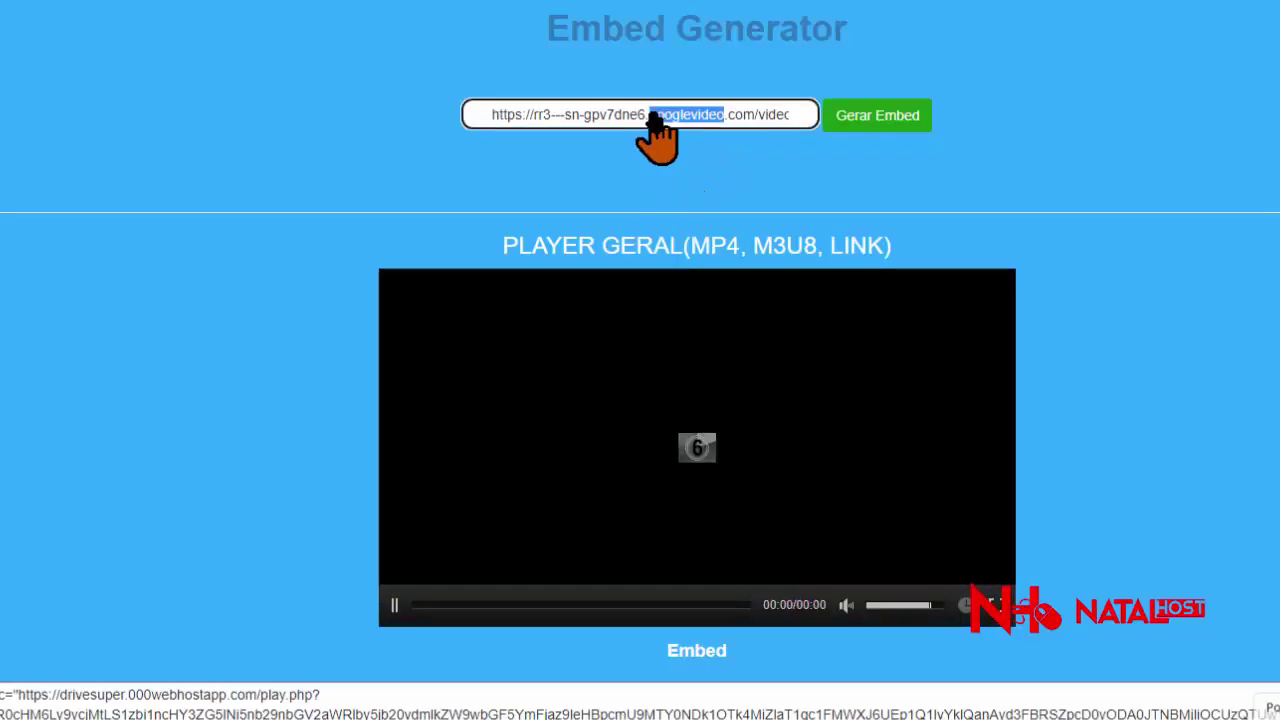
right_click(652, 114)
click(712, 210)
click(902, 112)
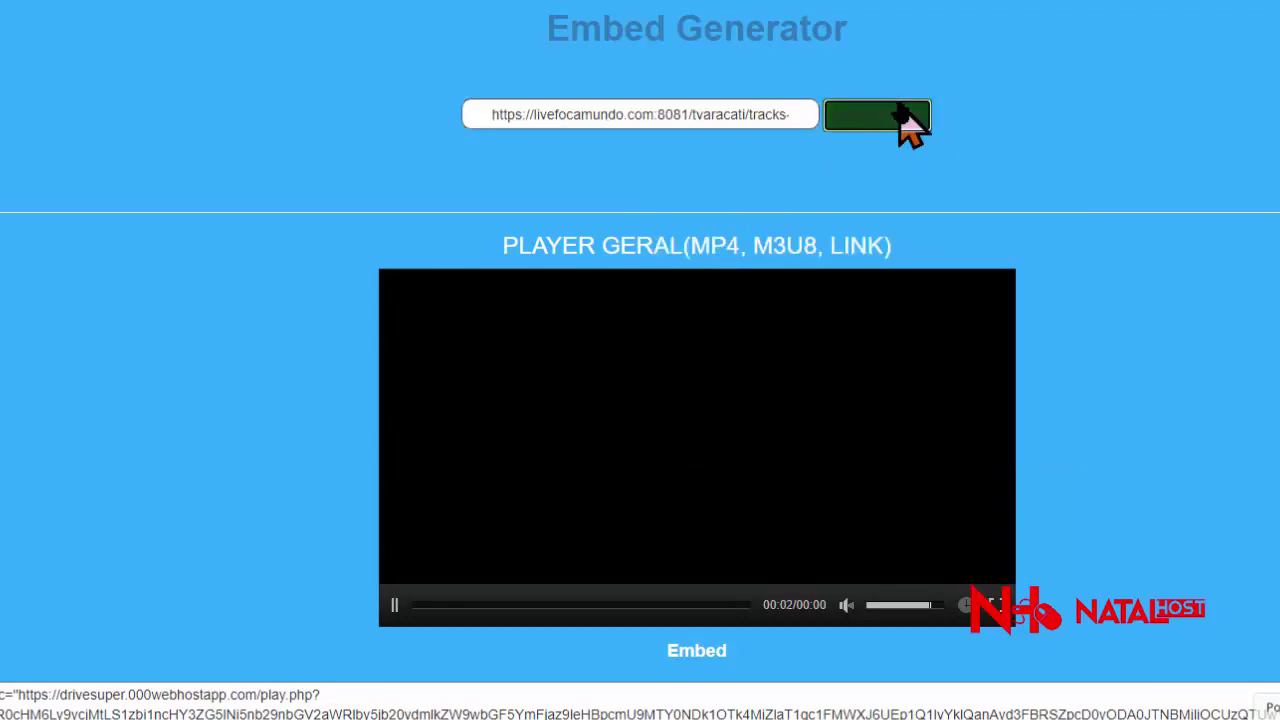
click(660, 497)
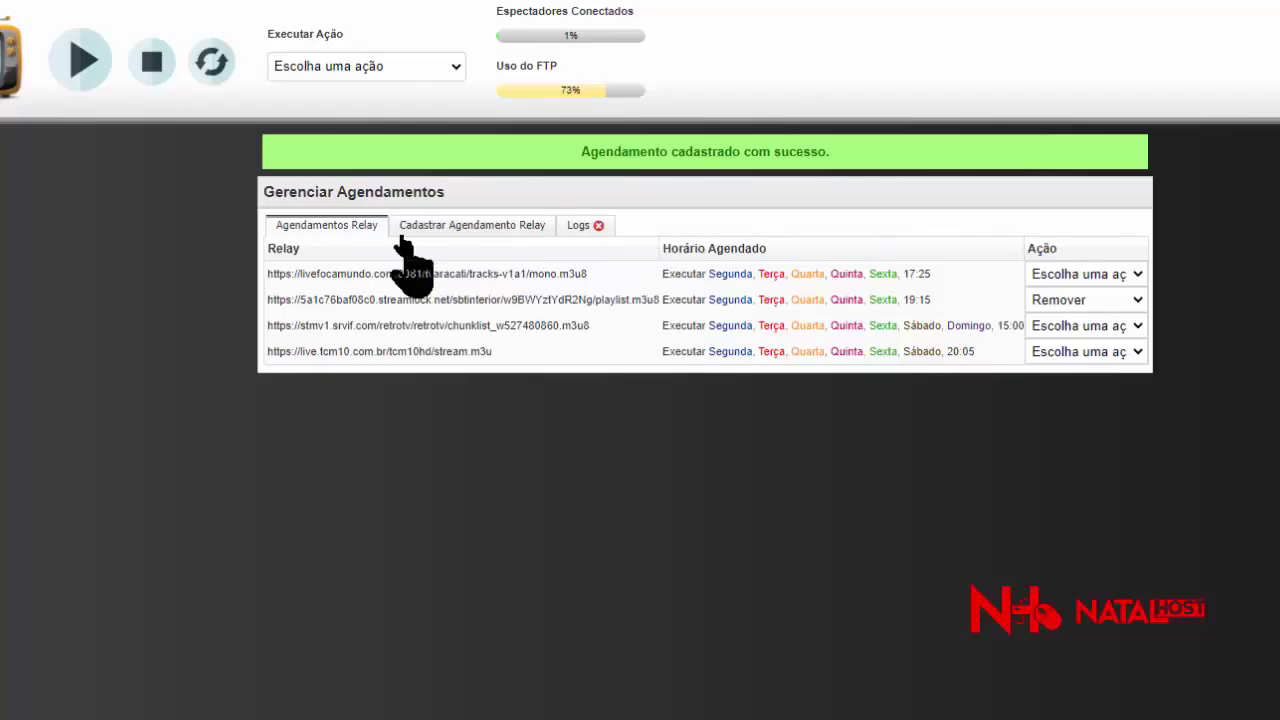
click(440, 228)
click(577, 252)
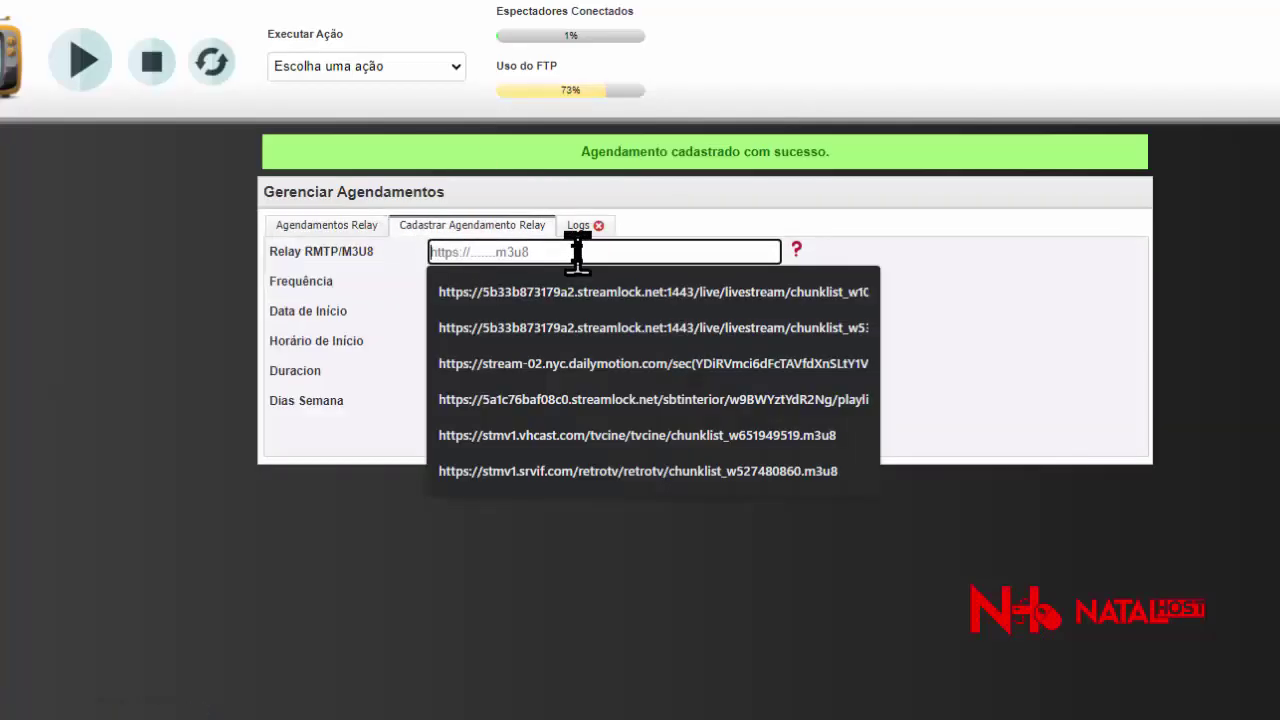
key(Escape)
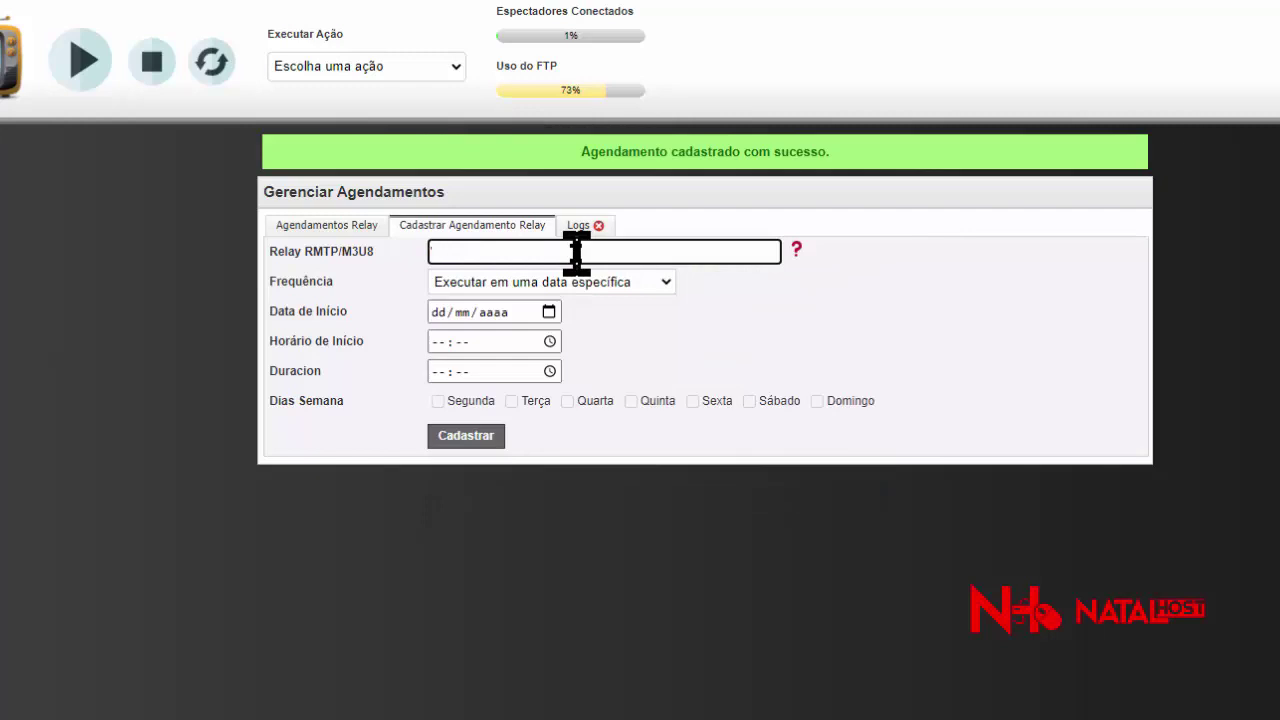
right_click(577, 252)
click(617, 350)
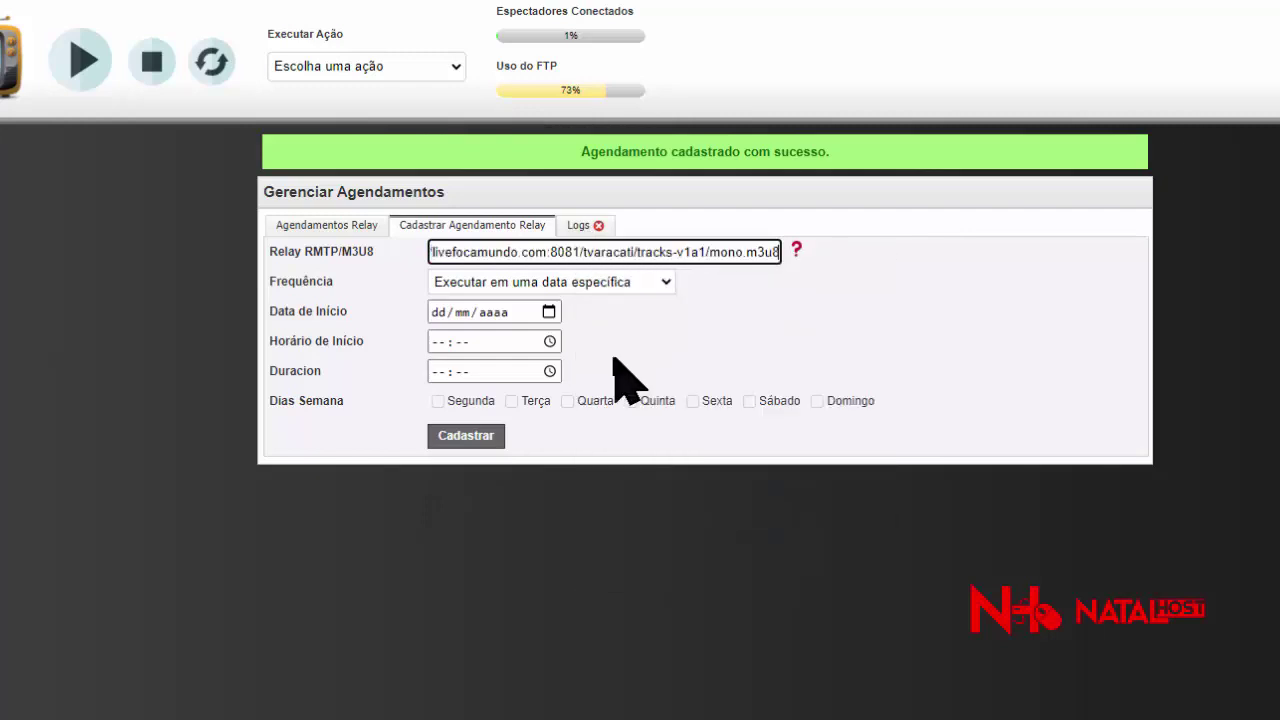
click(565, 283)
click(536, 335)
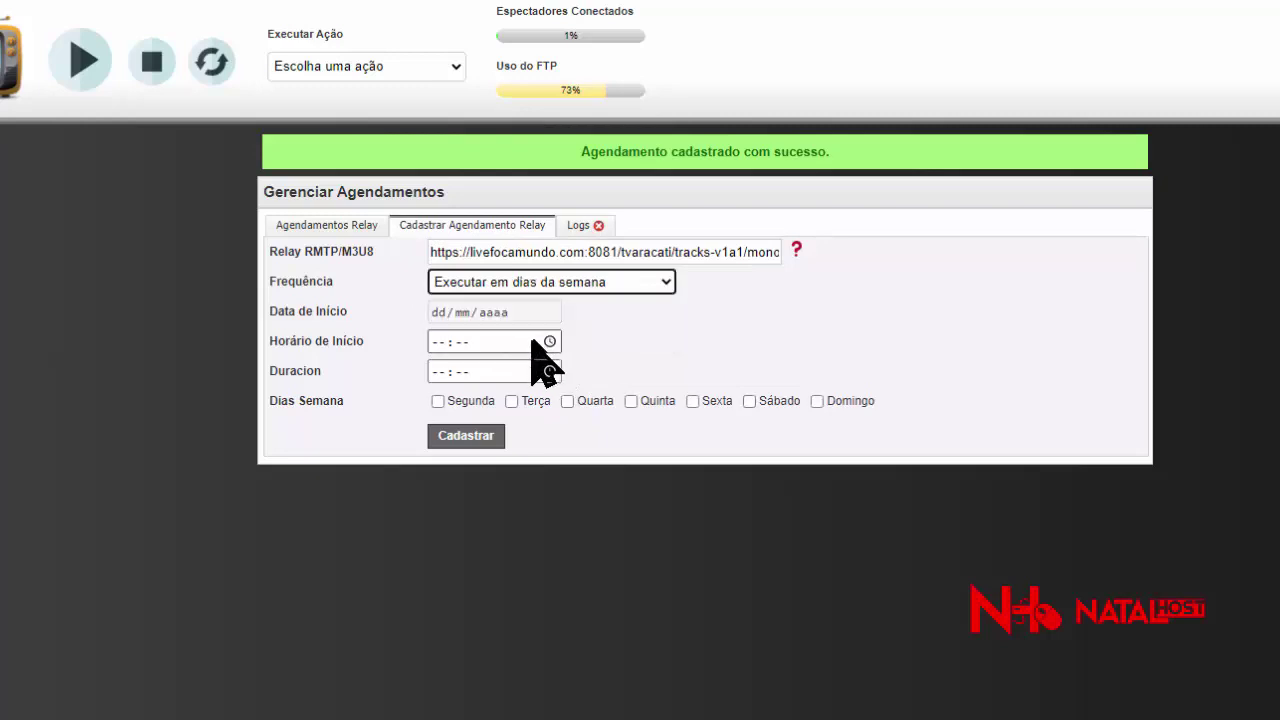
Set the new relay schedule's start time to 19:25
click(550, 342)
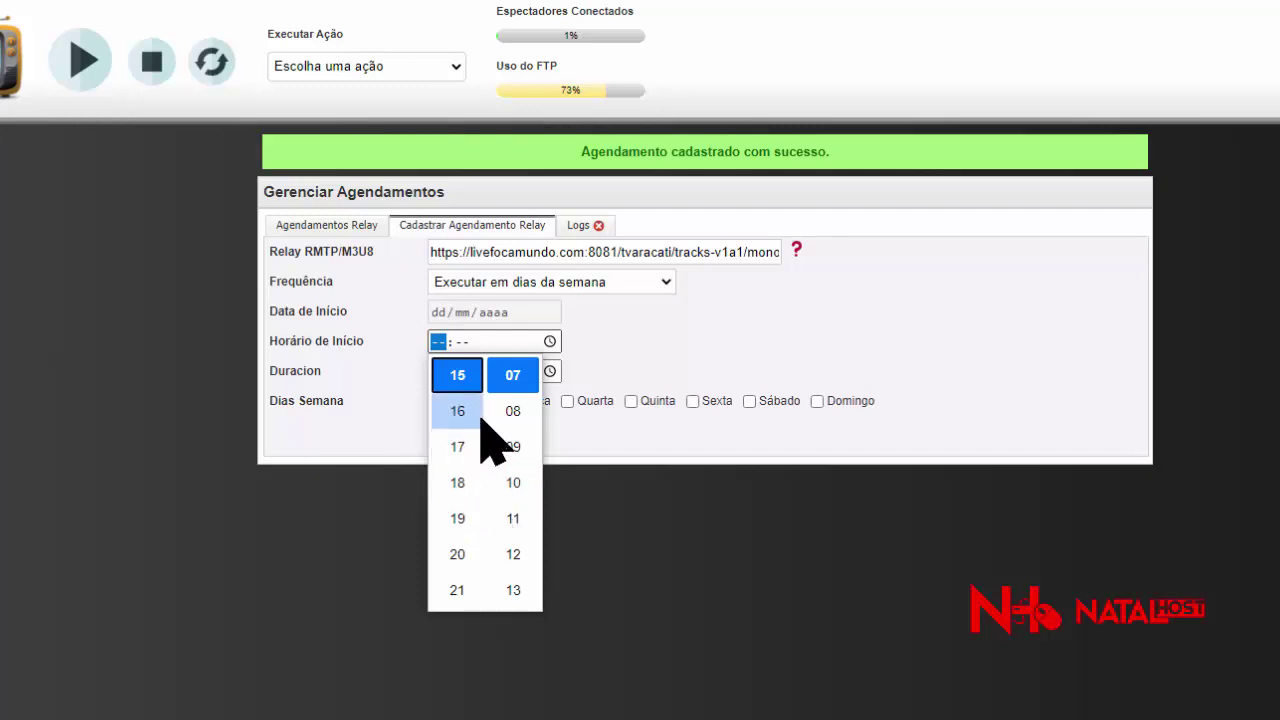
scroll(480, 422, down, 2)
scroll(481, 420, up, 2)
click(465, 516)
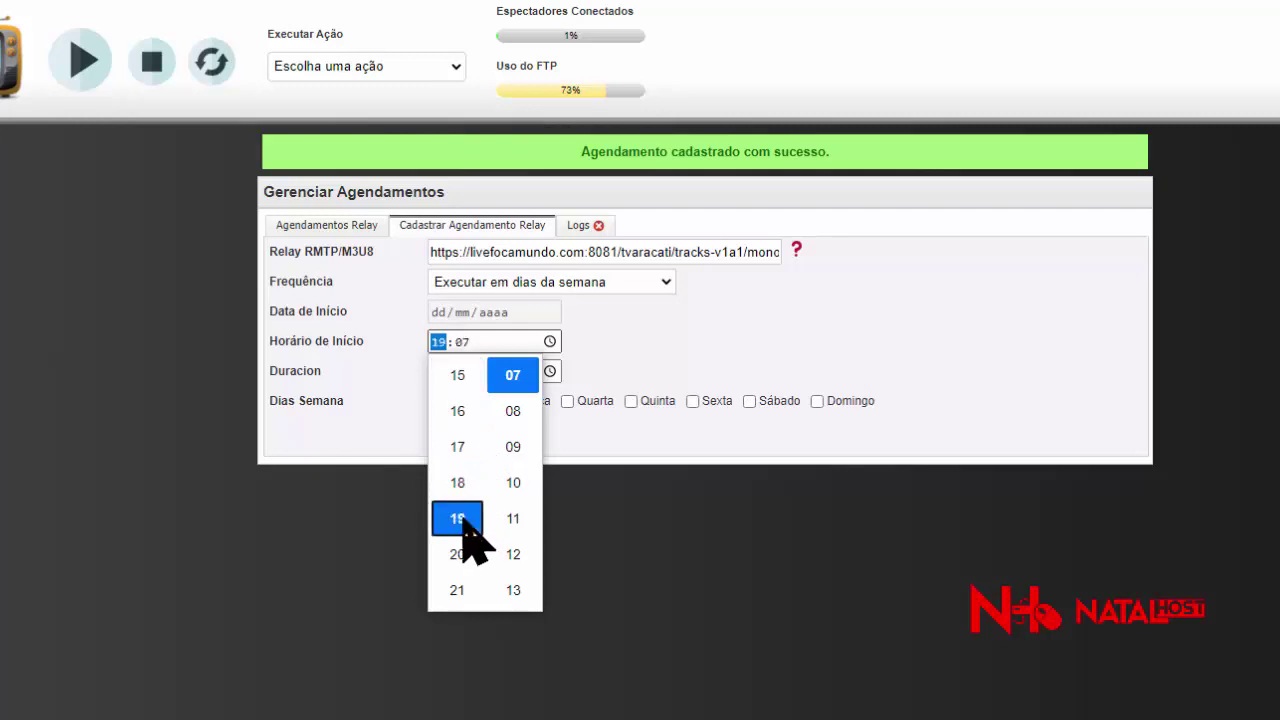
scroll(531, 457, down, 6)
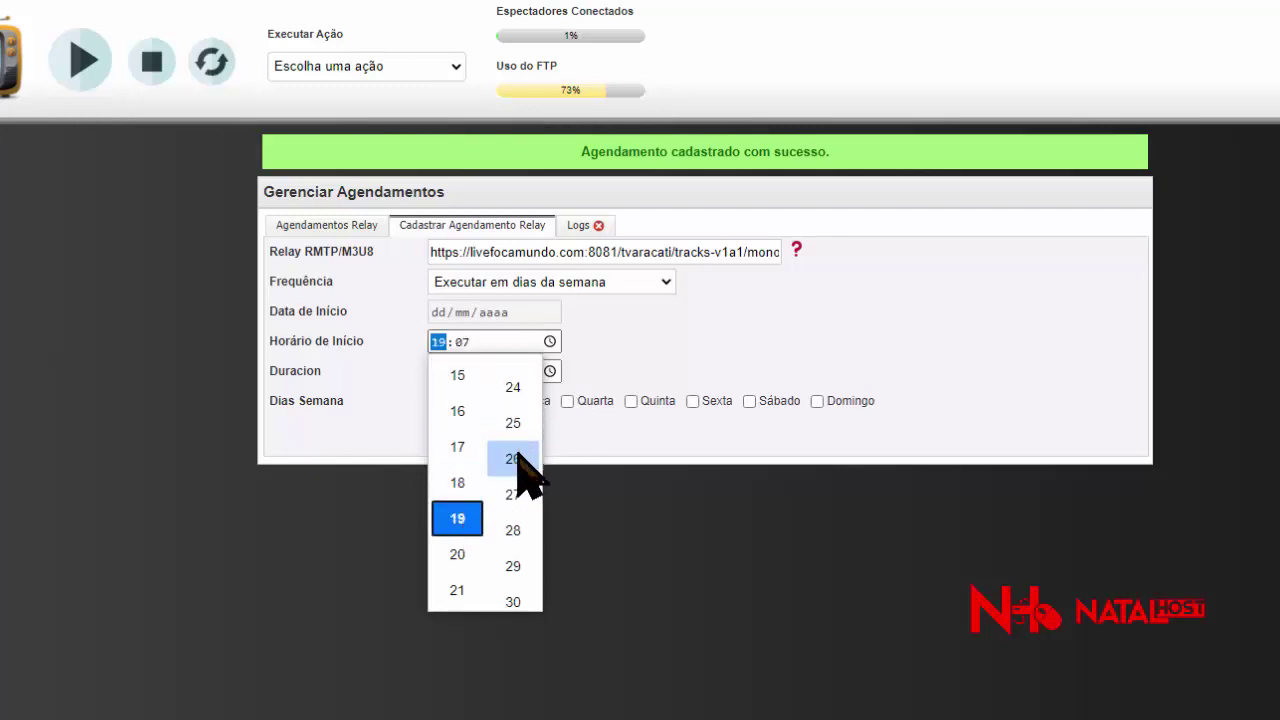
click(512, 447)
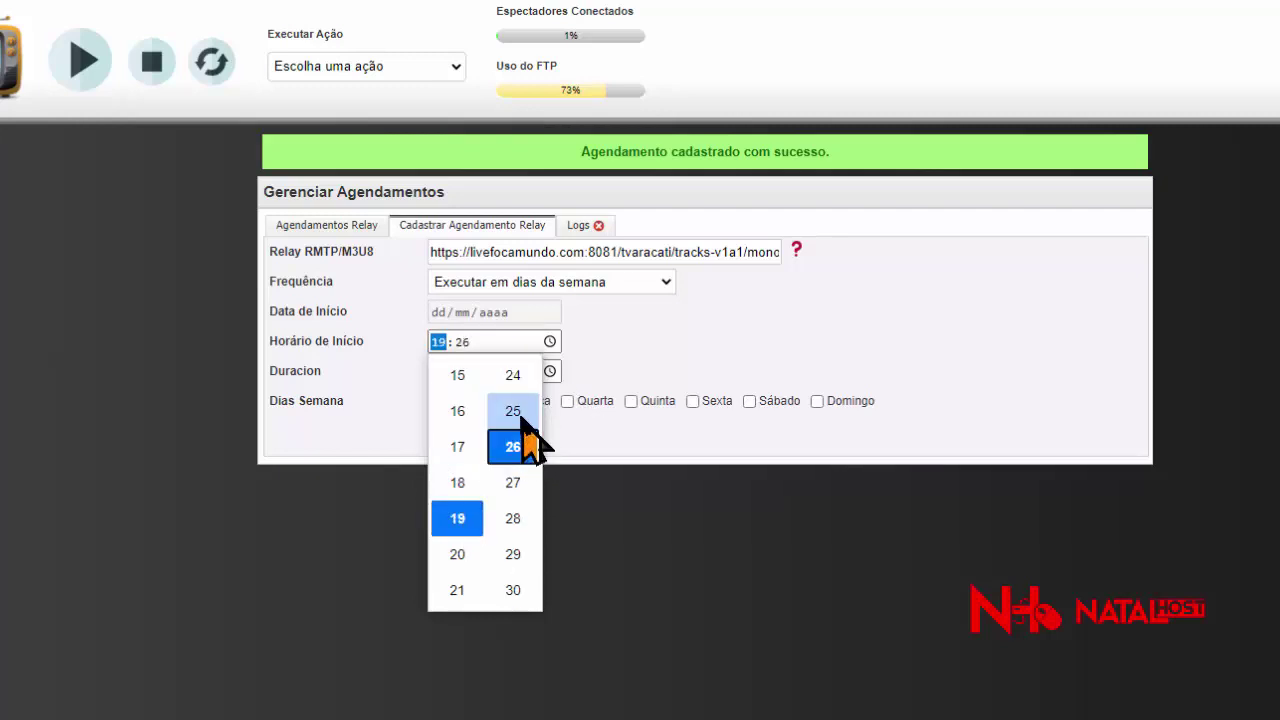
click(514, 411)
click(655, 341)
Set the new relay schedule's Duracion to 20:35
click(549, 371)
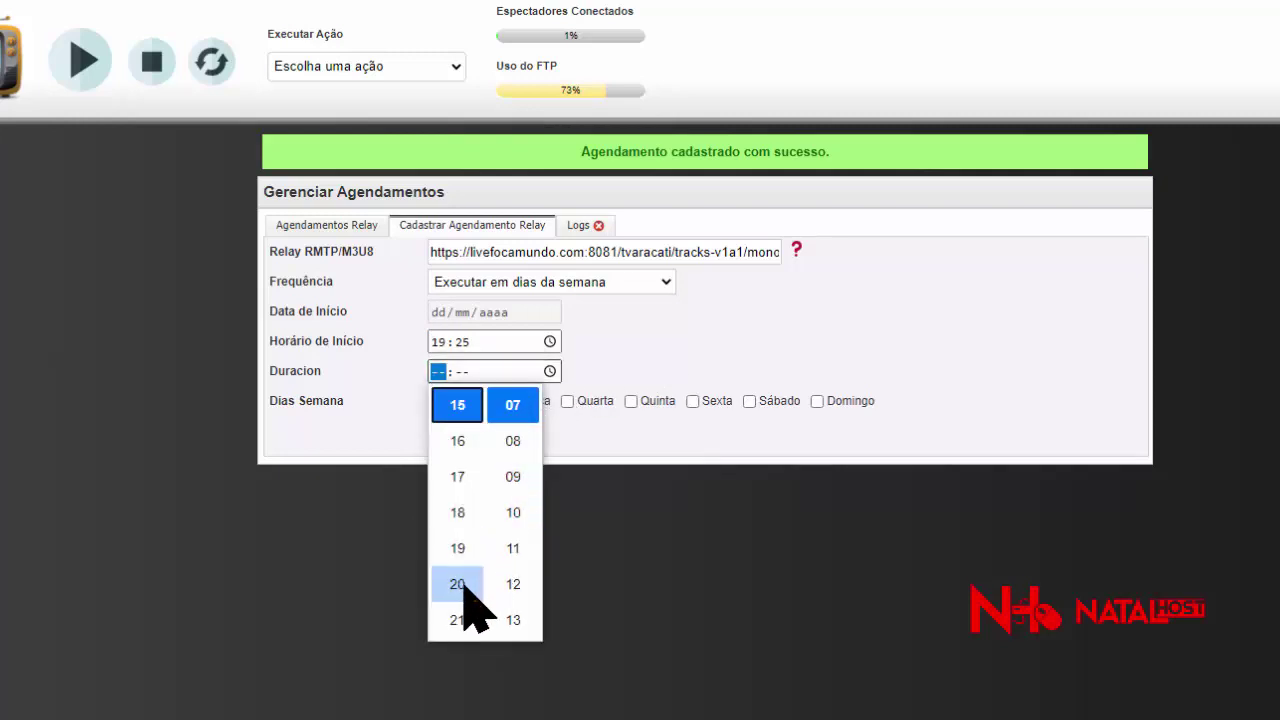
click(460, 585)
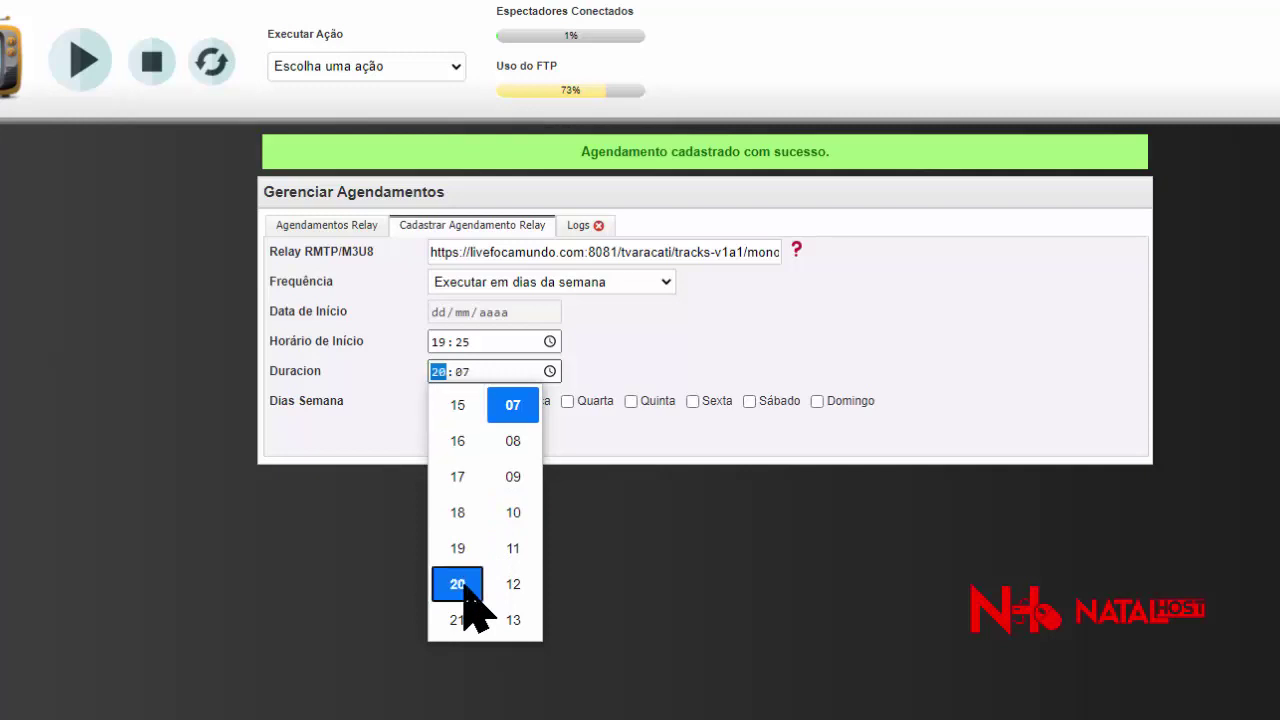
scroll(510, 490, down, 5)
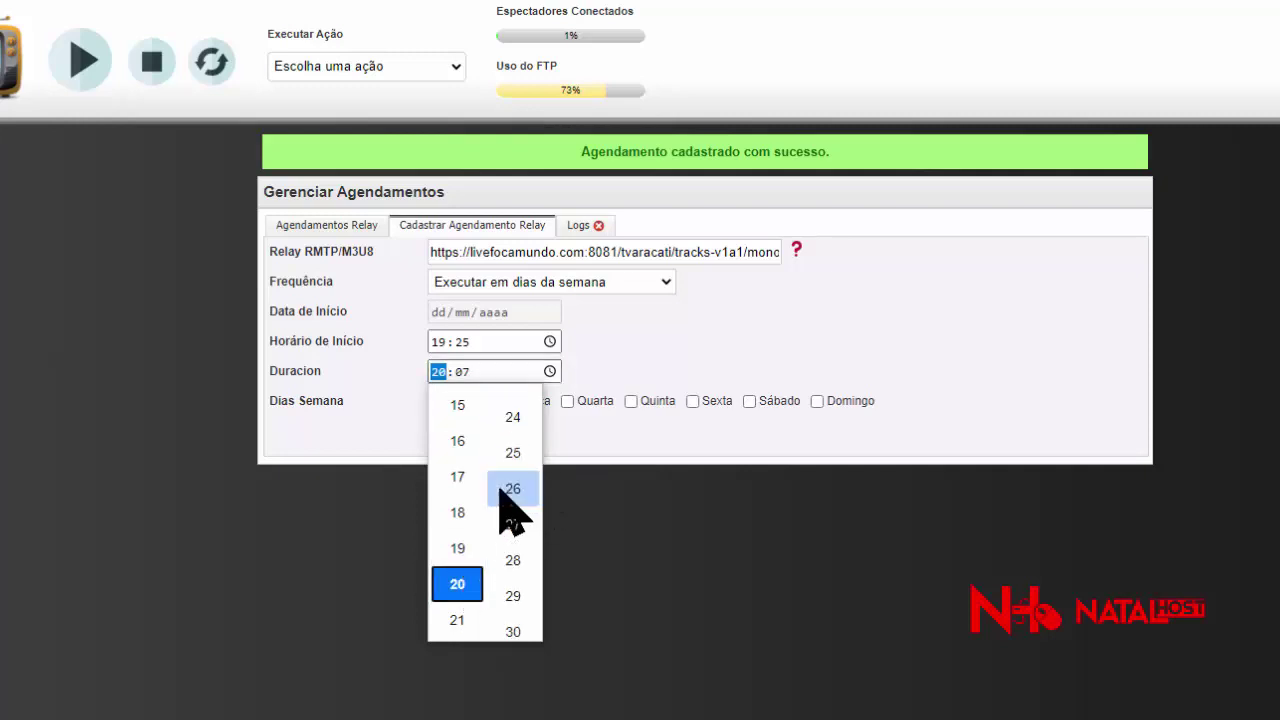
scroll(500, 492, down, 7)
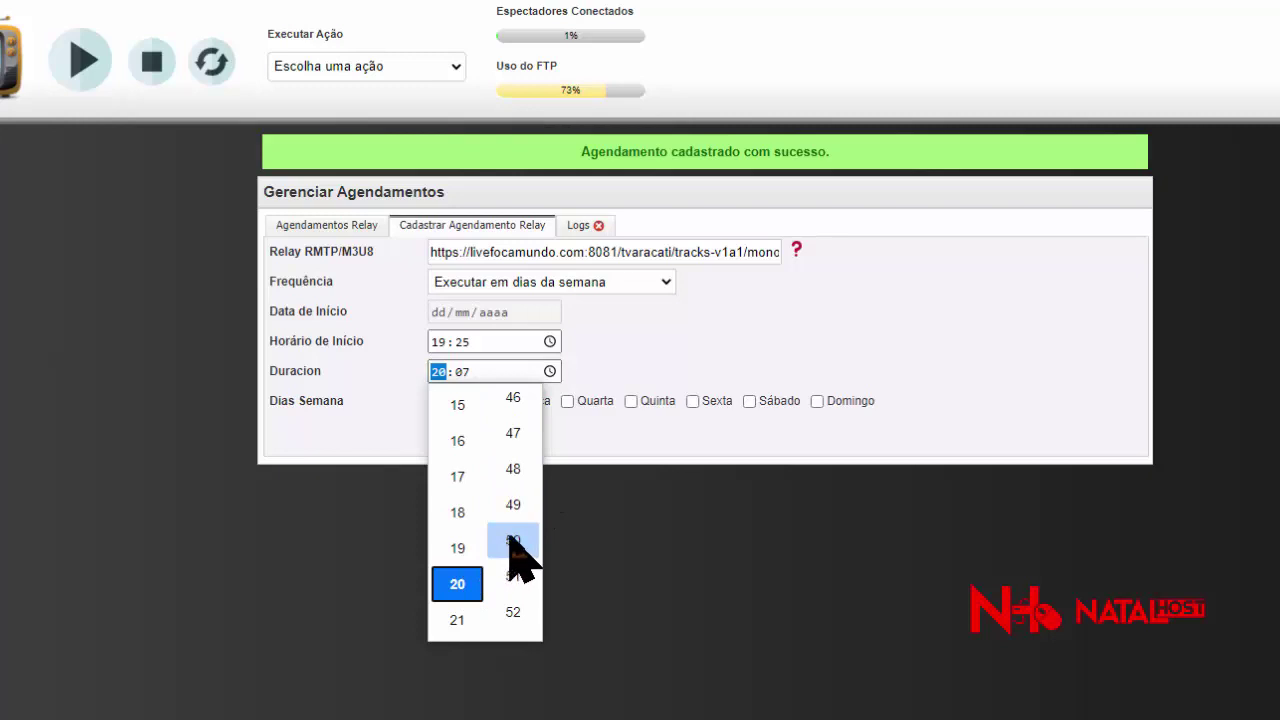
scroll(511, 537, up, 2)
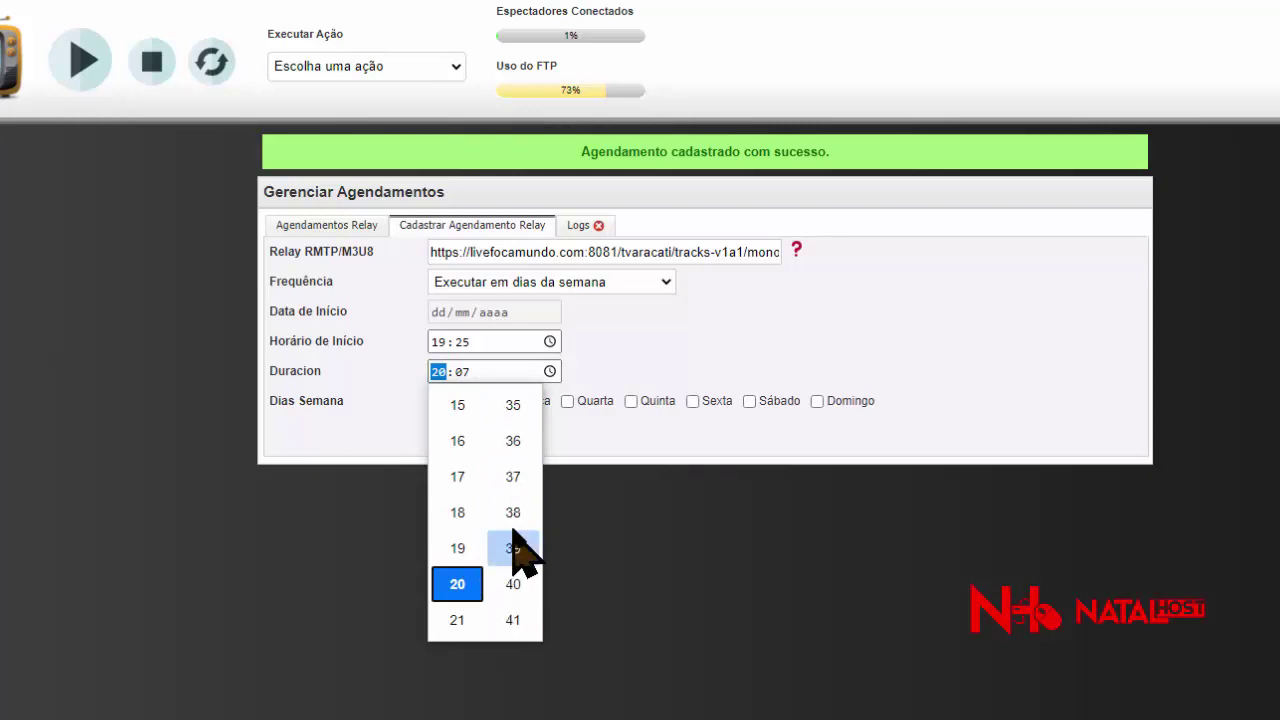
click(526, 416)
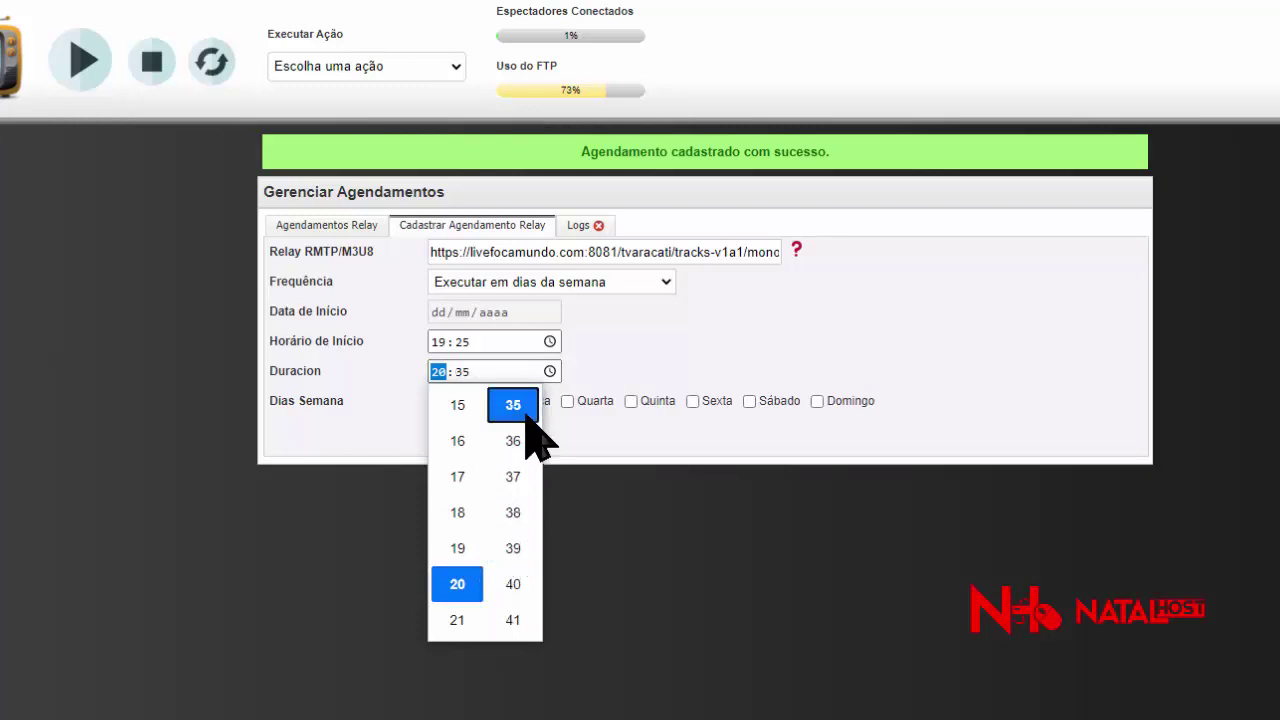
click(660, 352)
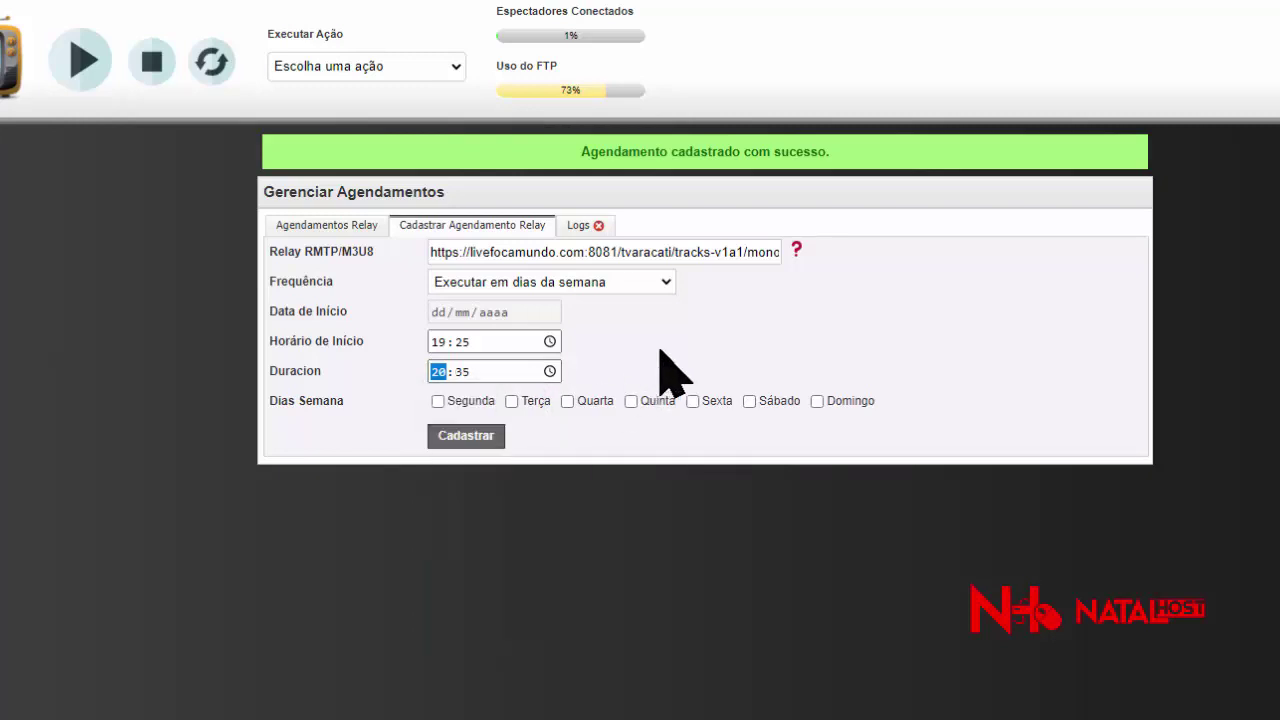
Select every day from Segunda to Domingo for the relay and register the schedule
click(437, 401)
click(511, 401)
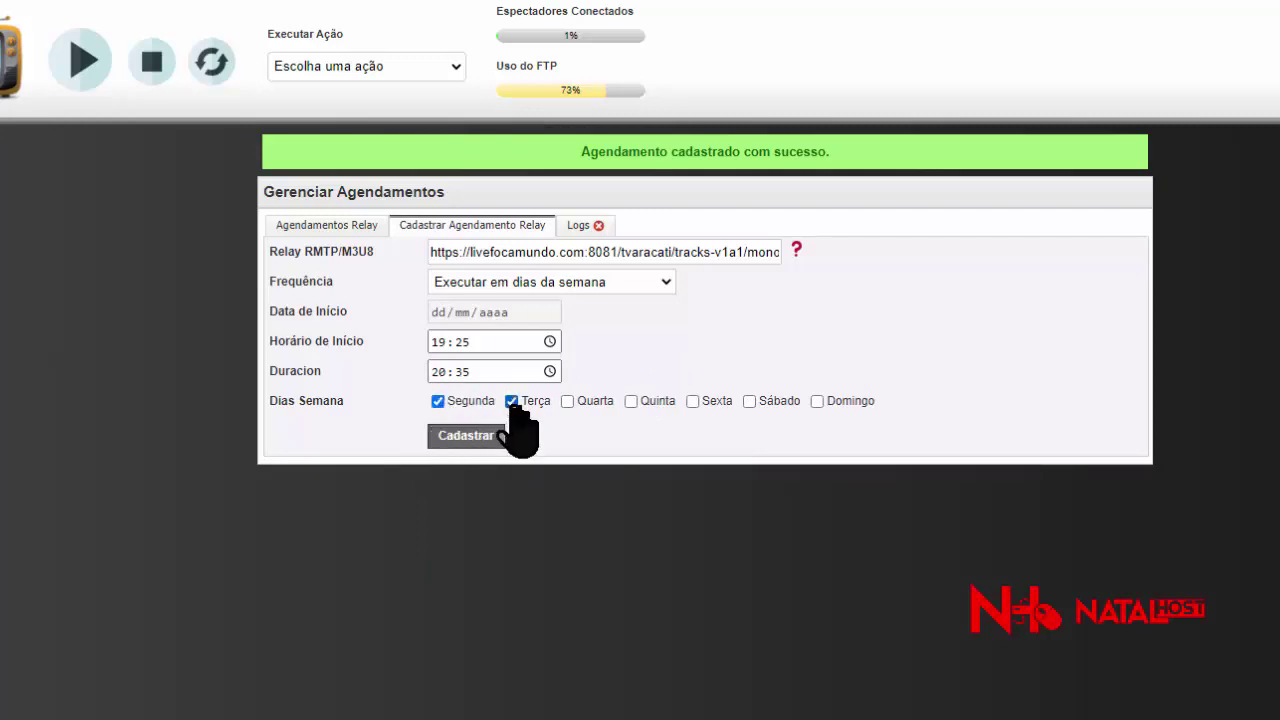
click(568, 401)
click(631, 401)
click(692, 401)
click(749, 402)
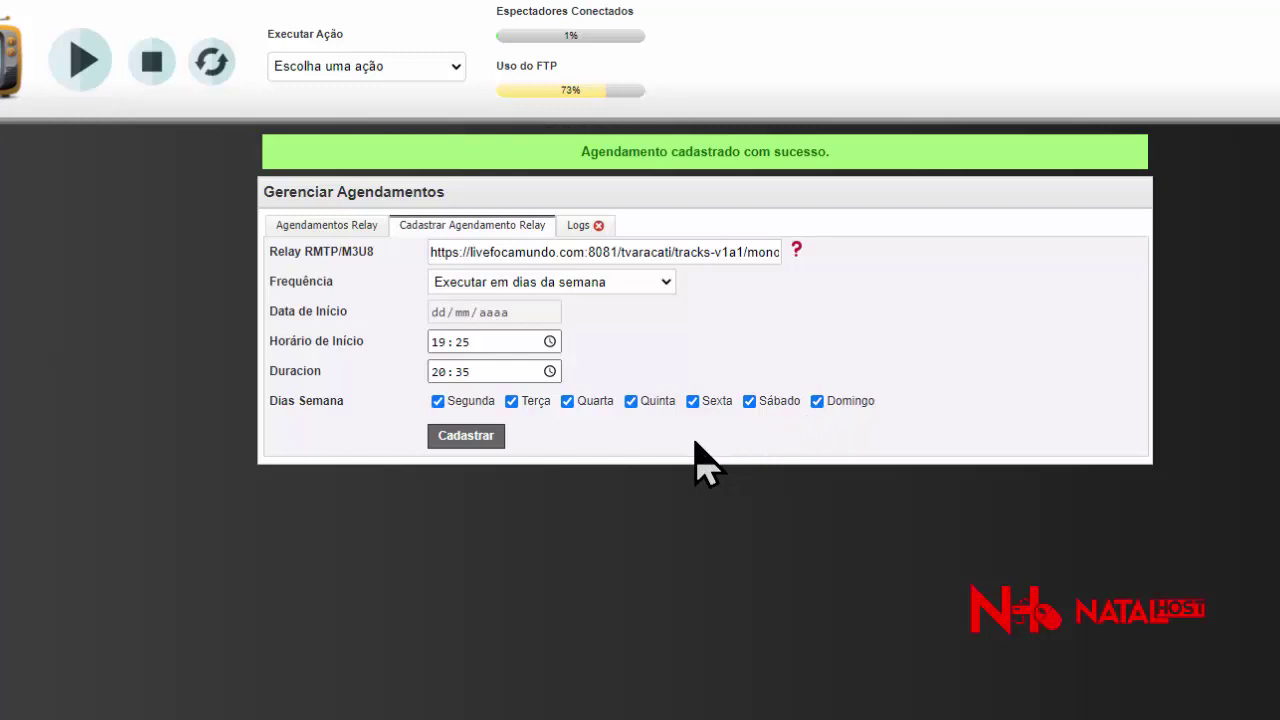
click(452, 440)
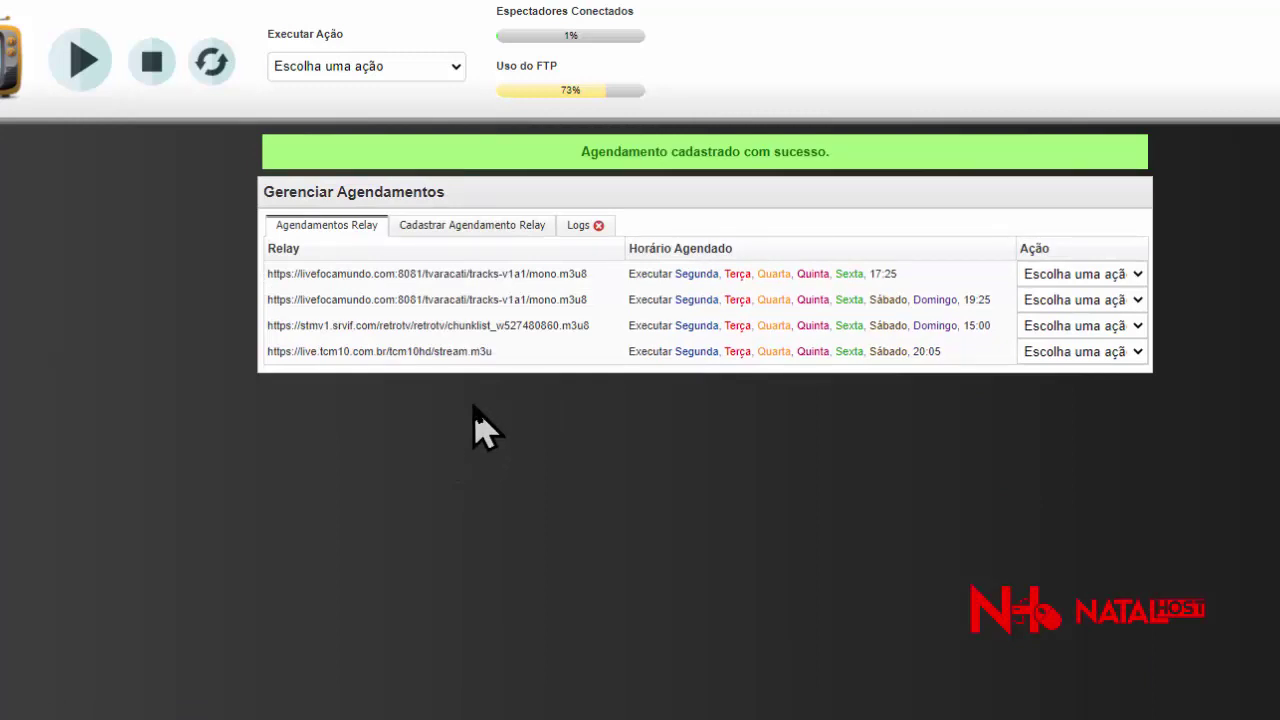
Check the listed schedule times, remove the 19:25 TV Aracati relay schedule and refresh the list
drag(869, 275, 896, 277)
click(1088, 333)
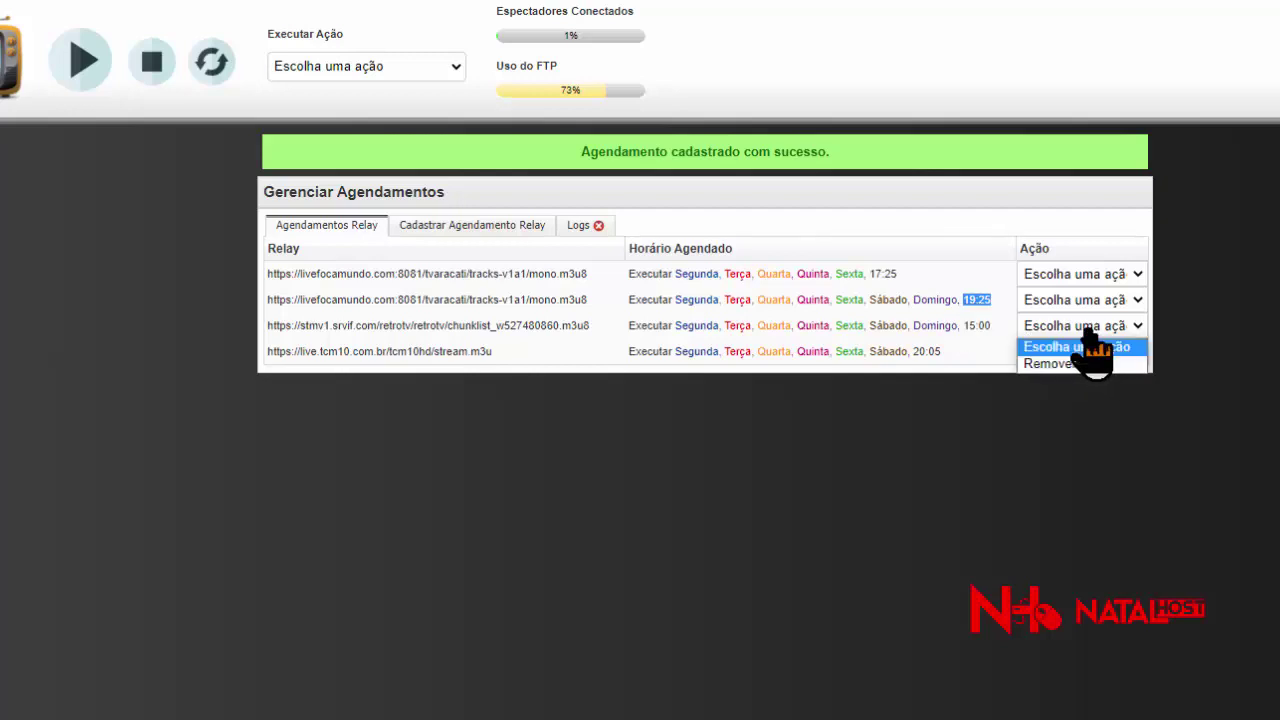
click(780, 410)
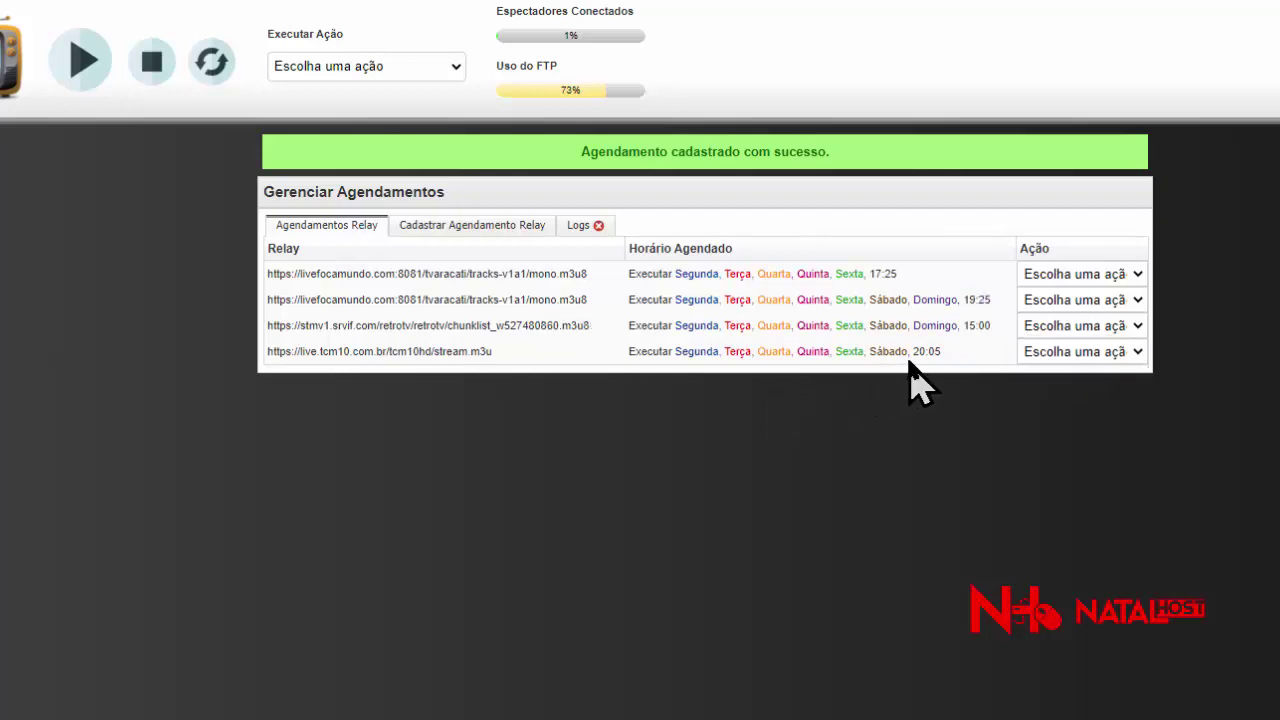
drag(911, 358, 958, 365)
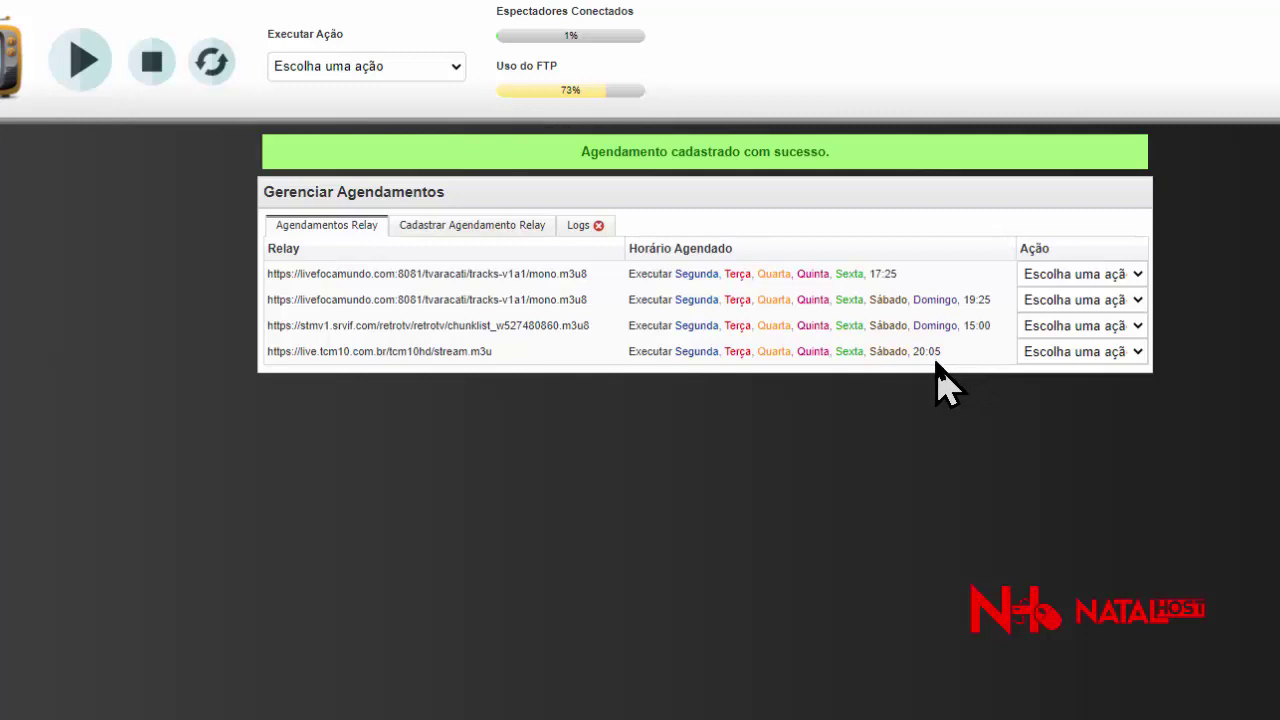
drag(918, 378, 983, 357)
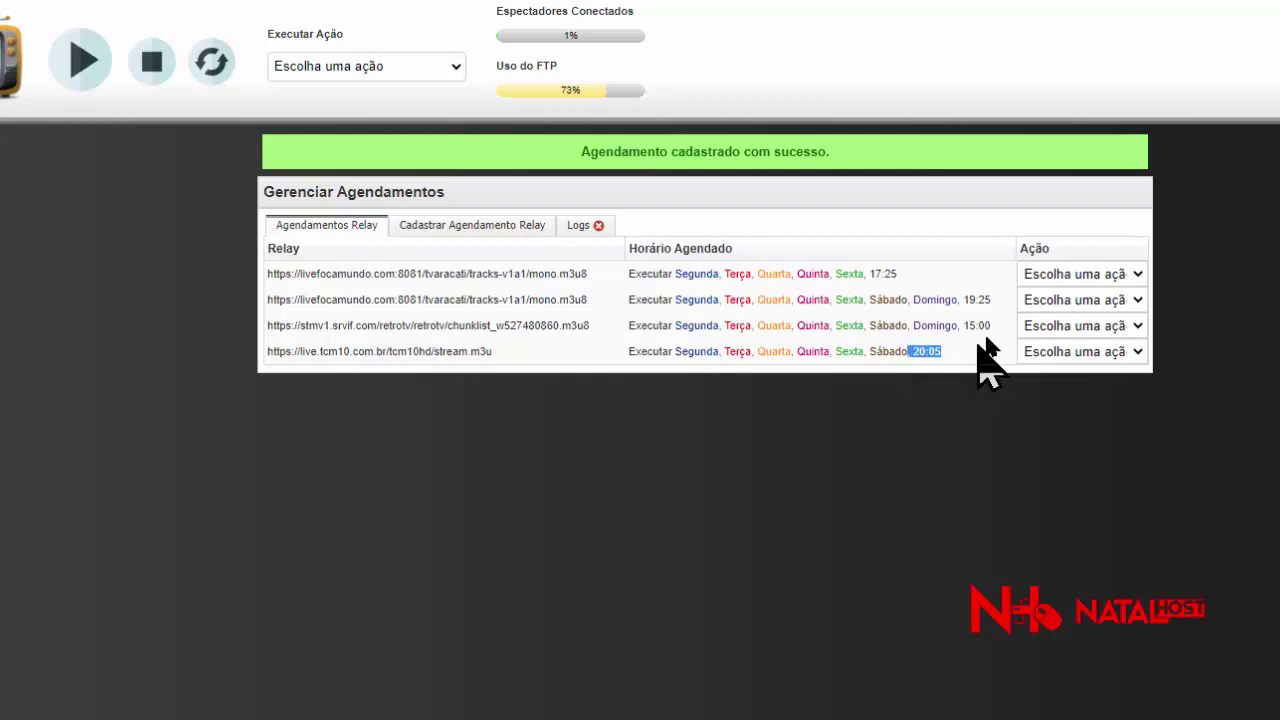
click(1030, 302)
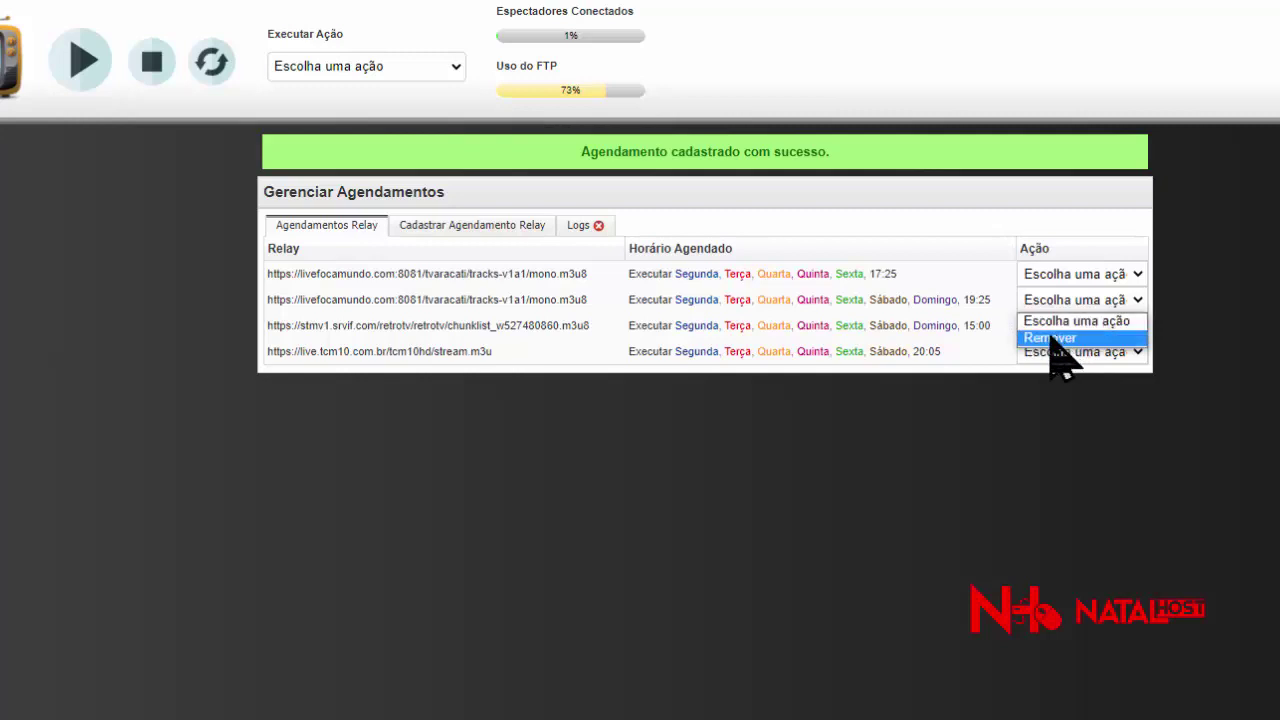
click(1034, 337)
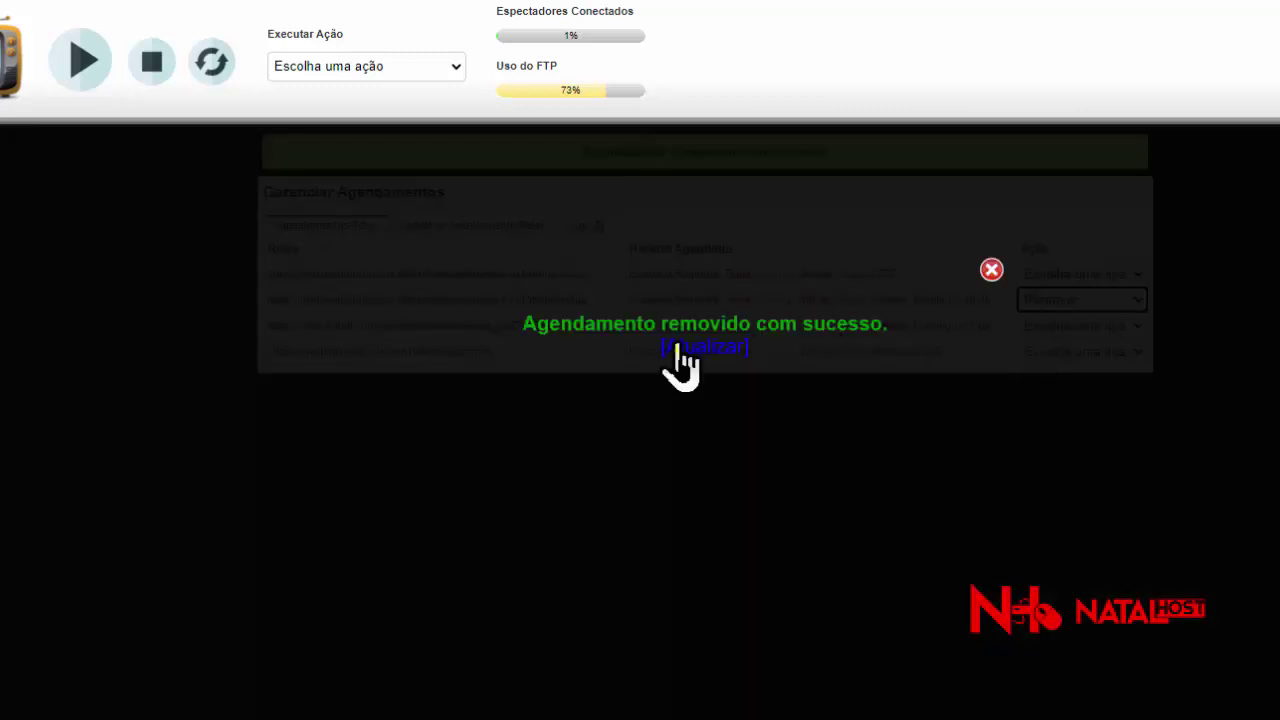
click(689, 346)
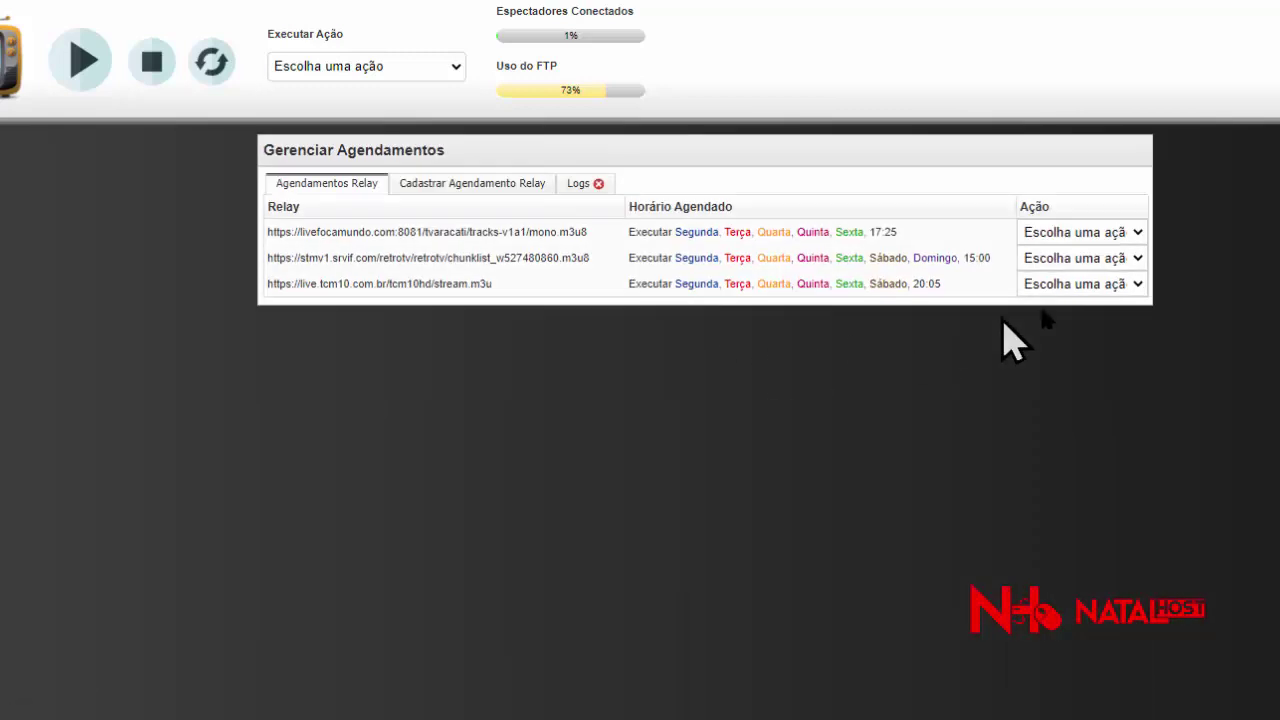
click(1034, 290)
click(1040, 322)
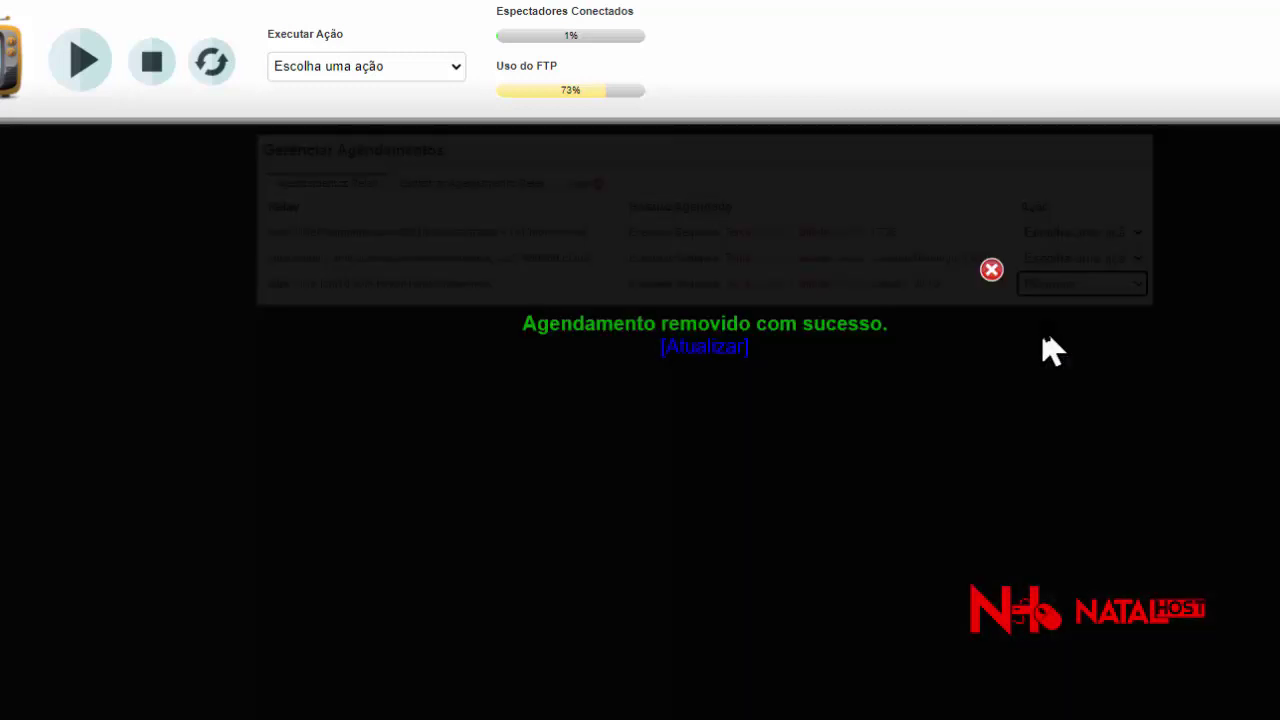
click(705, 347)
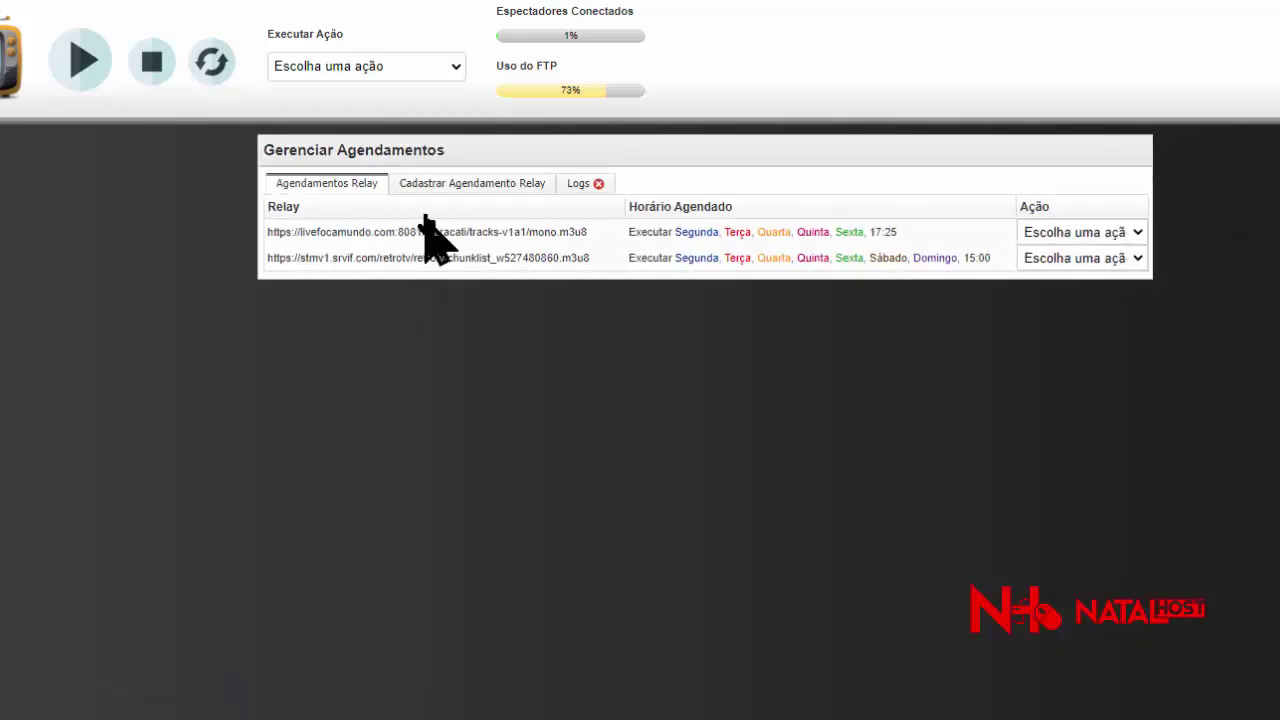
click(433, 185)
click(517, 209)
right_click(522, 209)
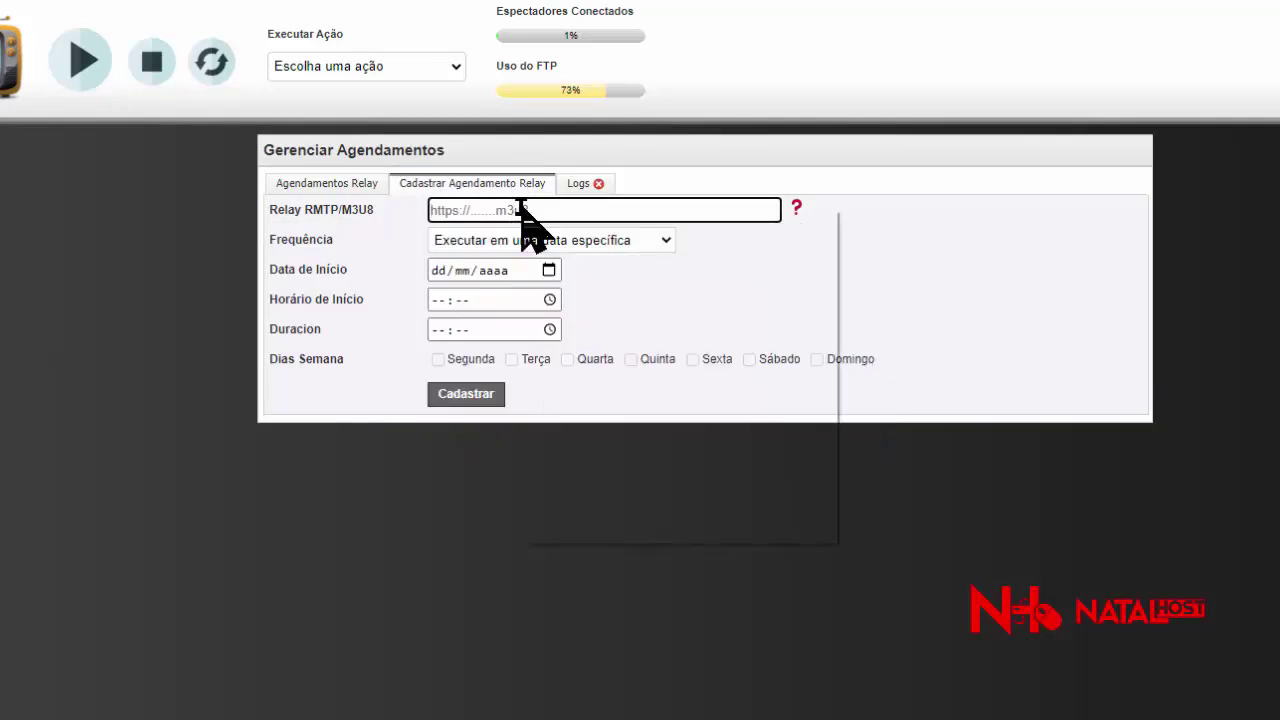
click(572, 358)
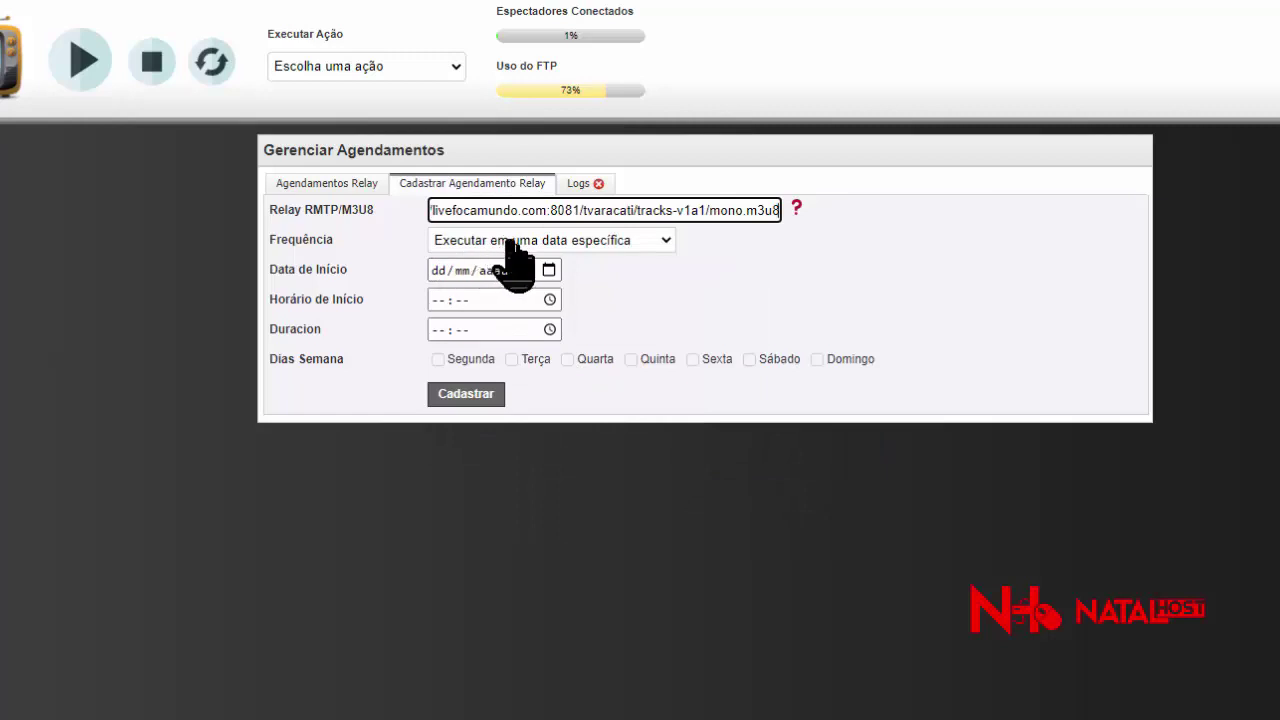
Set the TV Aracati relay schedule's start time to 19:30
click(548, 300)
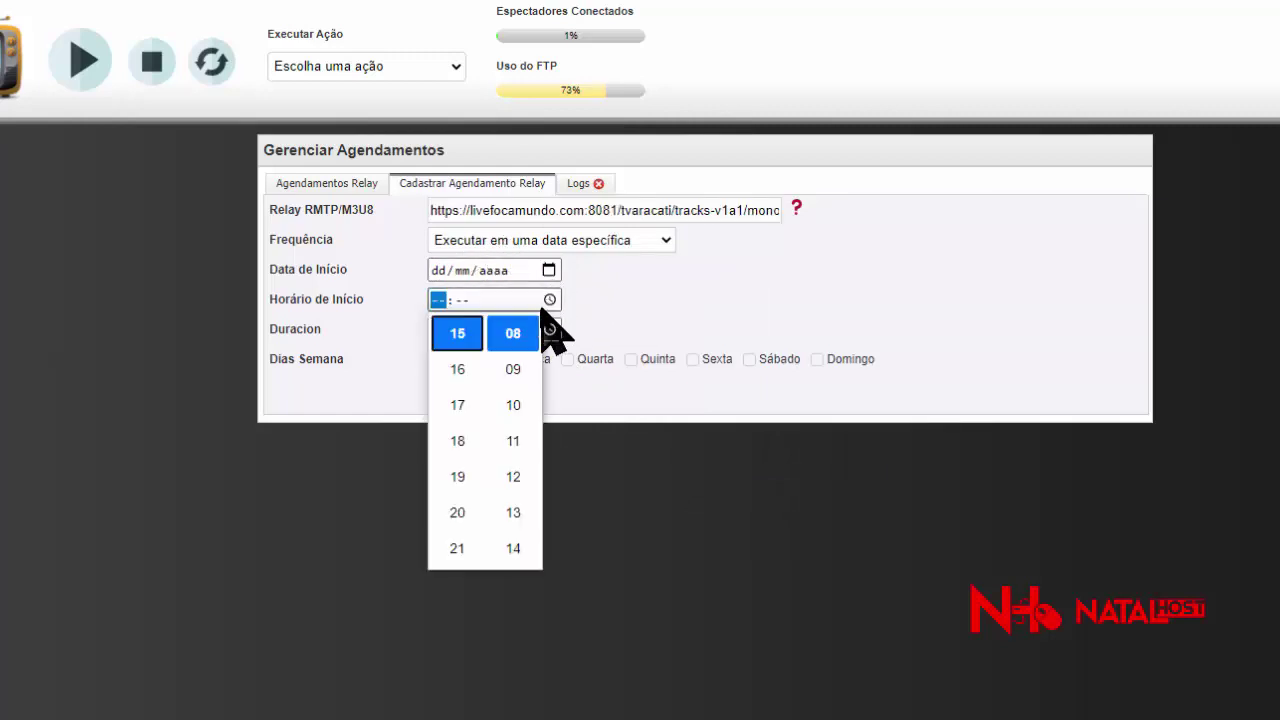
click(458, 477)
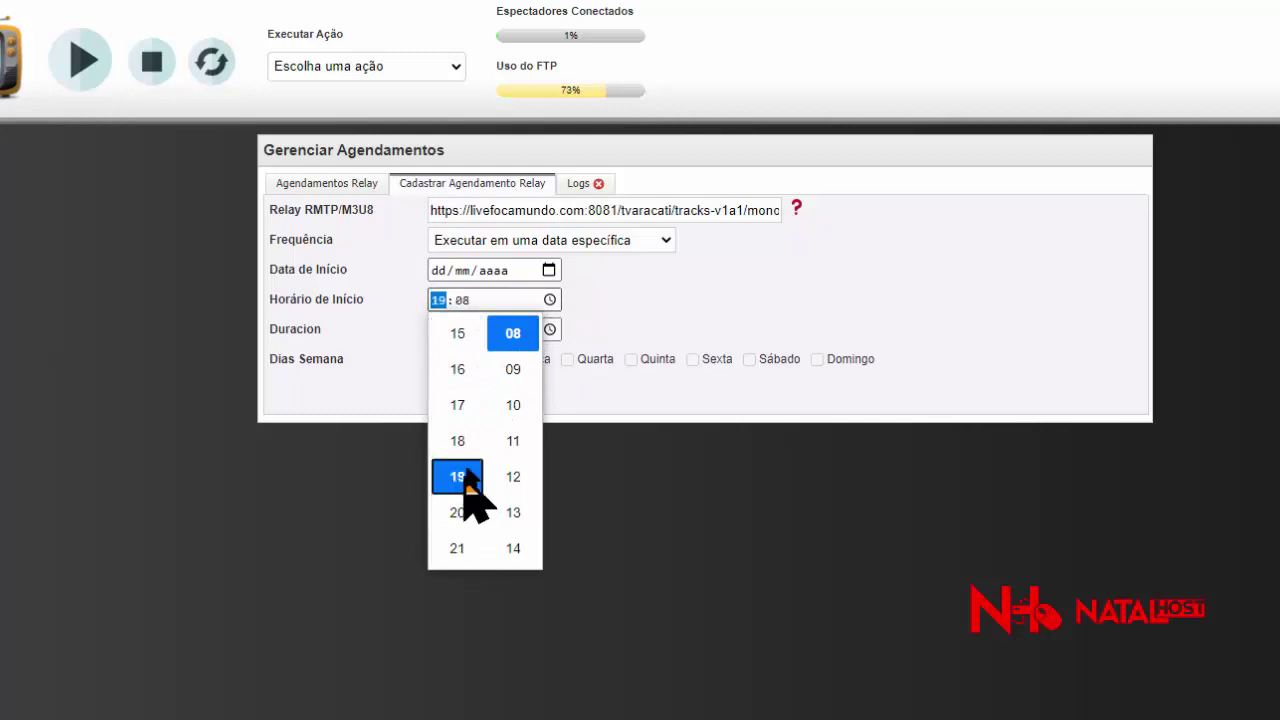
scroll(515, 470, down, 15)
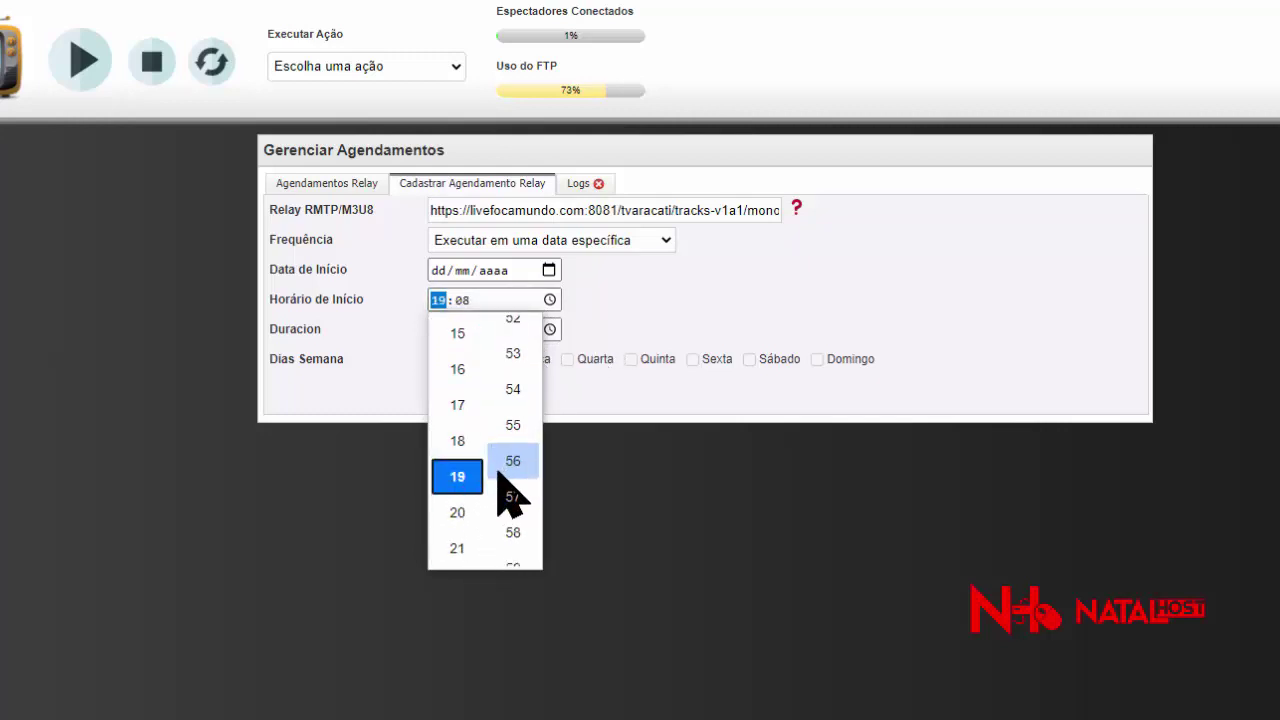
scroll(500, 475, up, 7)
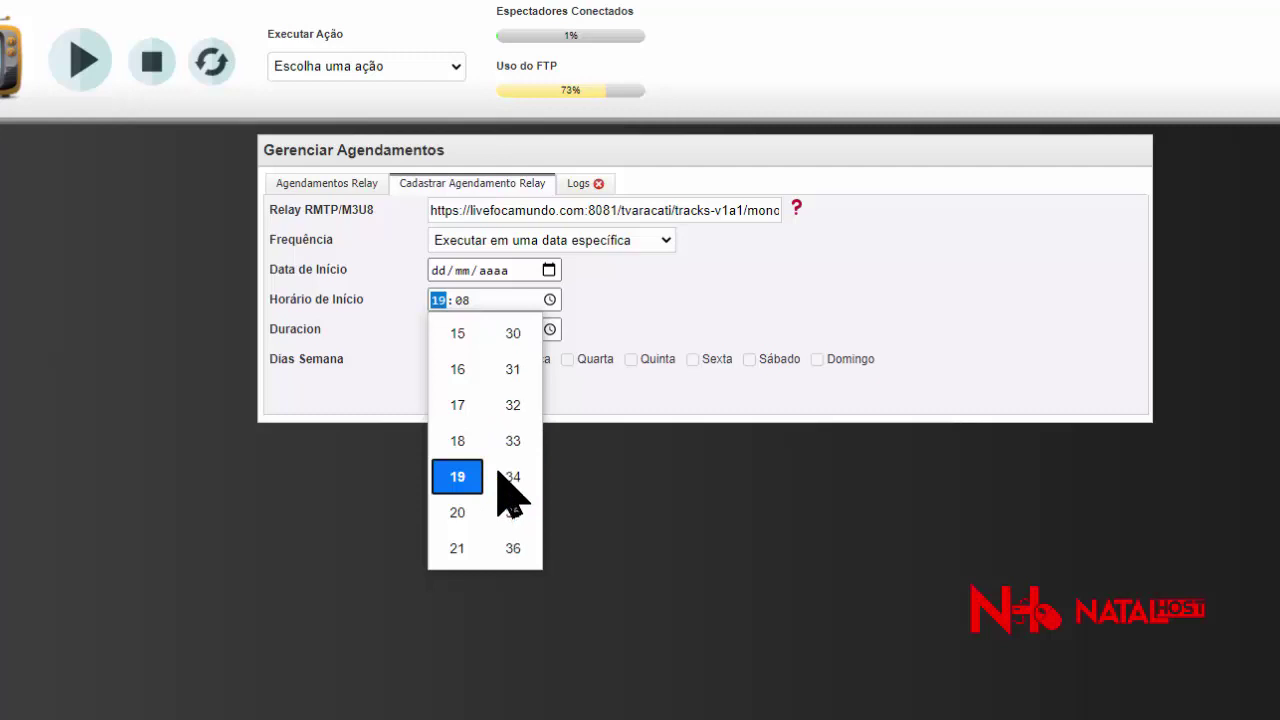
click(513, 333)
click(645, 318)
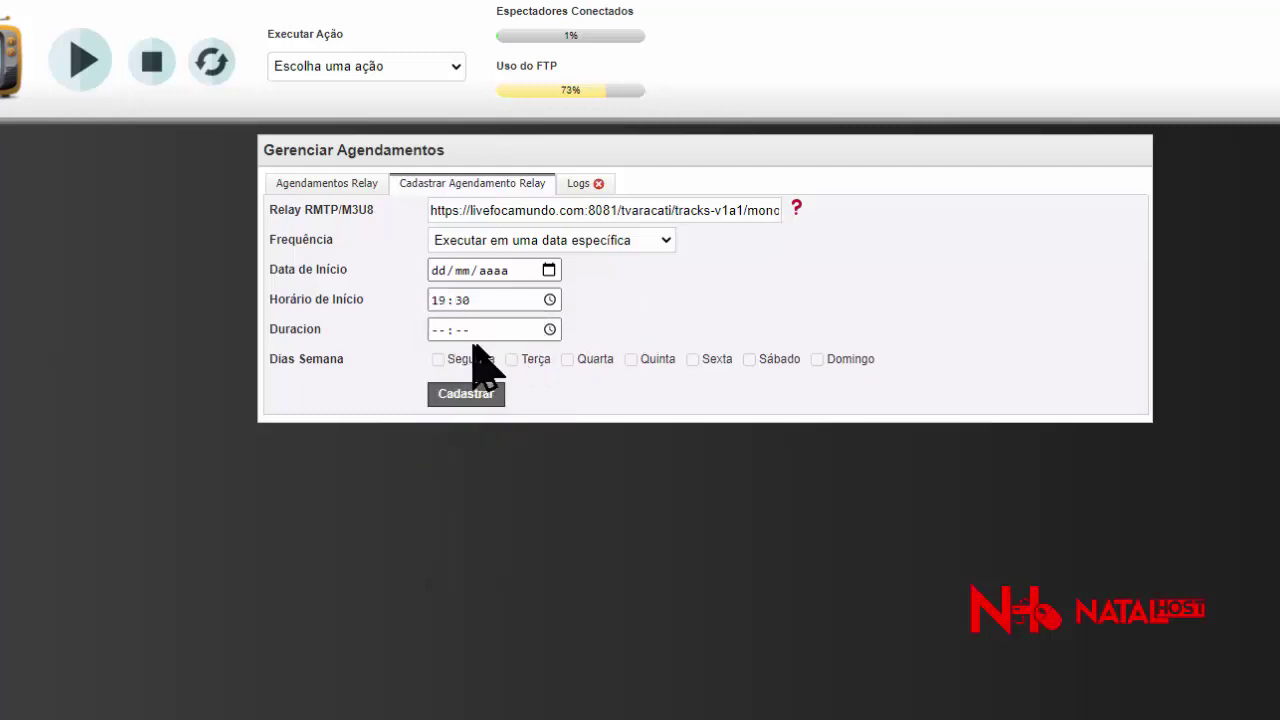
Register the schedule with the frequency Executar em dias da semana and every day from Segunda to Domingo selected
click(580, 245)
click(575, 294)
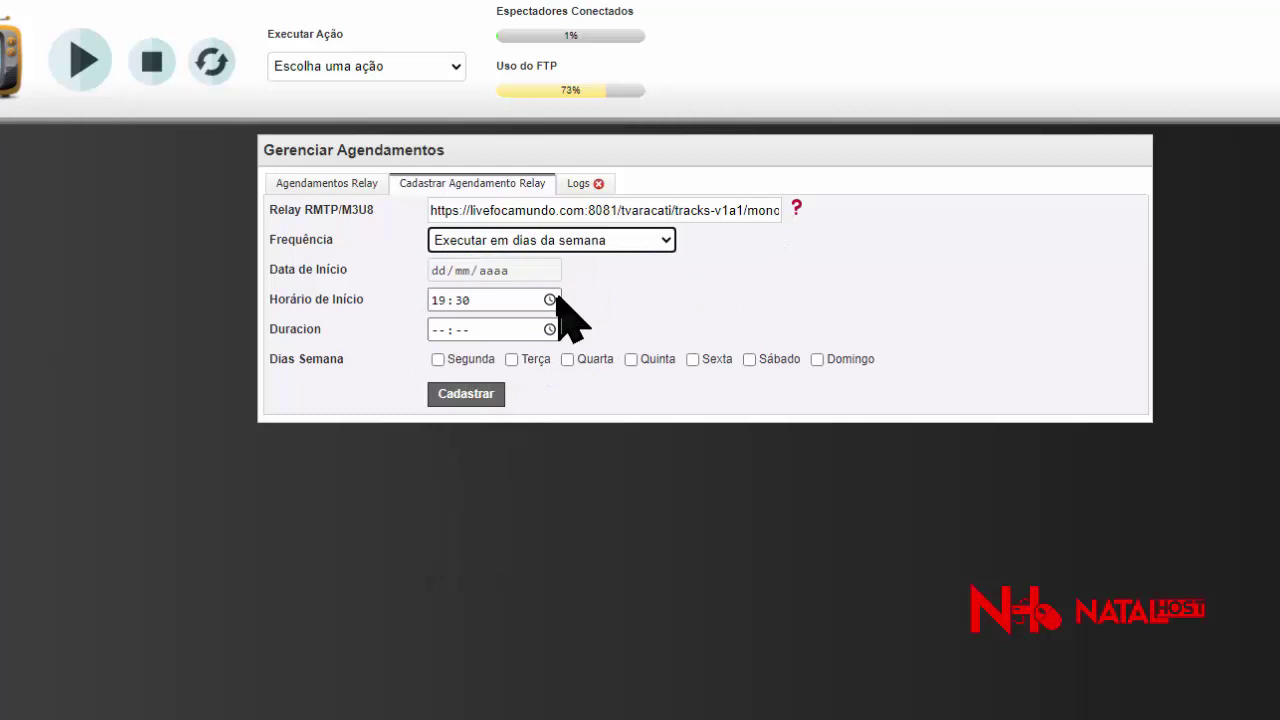
click(438, 359)
click(511, 359)
click(567, 359)
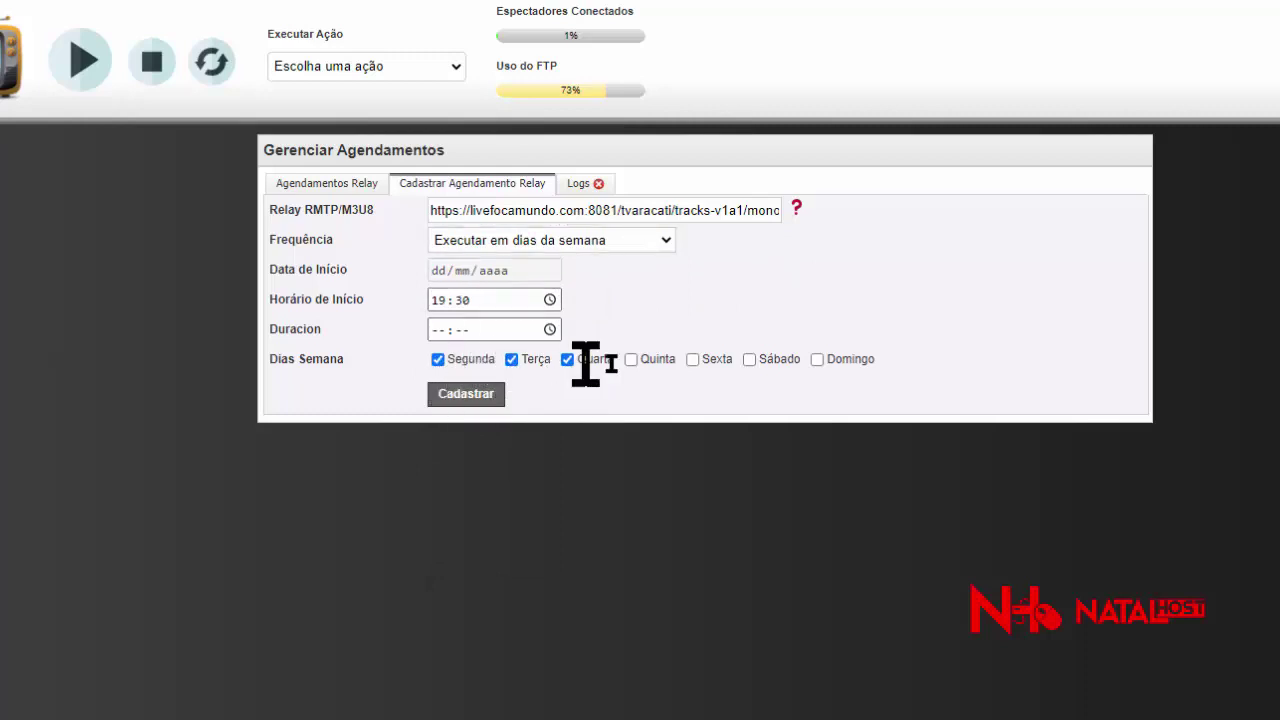
click(631, 359)
click(692, 359)
click(749, 359)
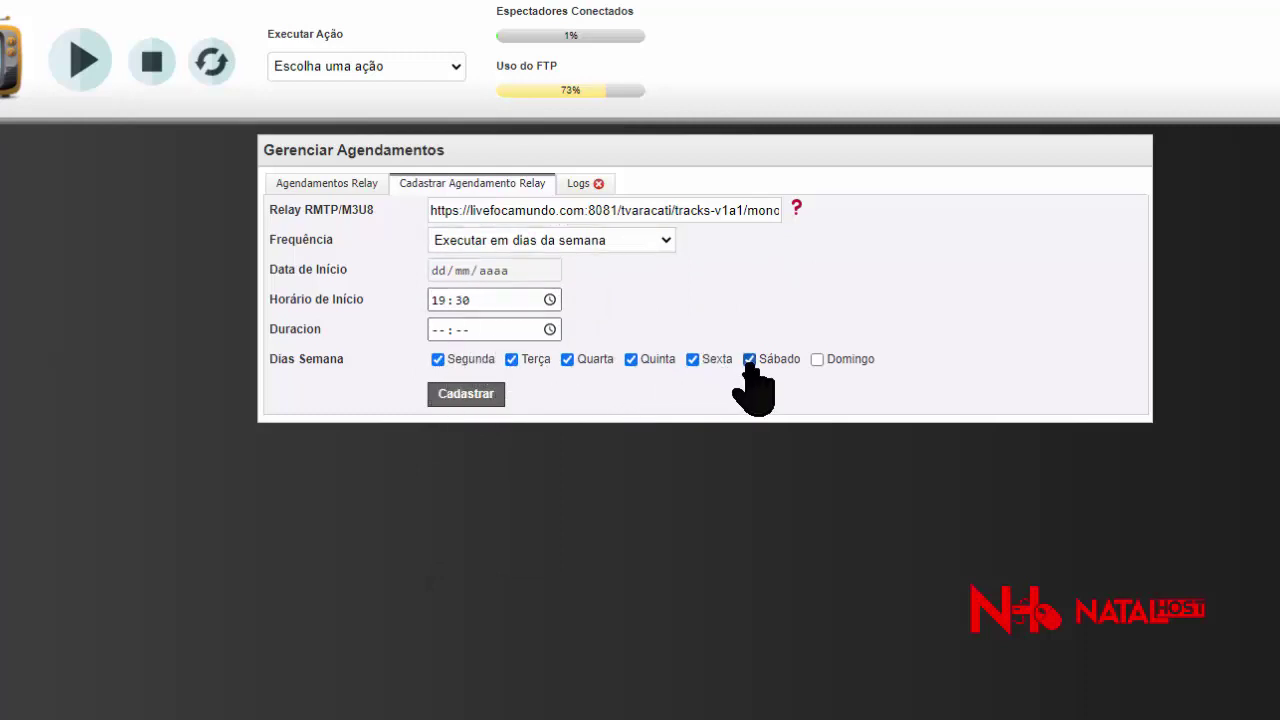
click(817, 359)
click(462, 395)
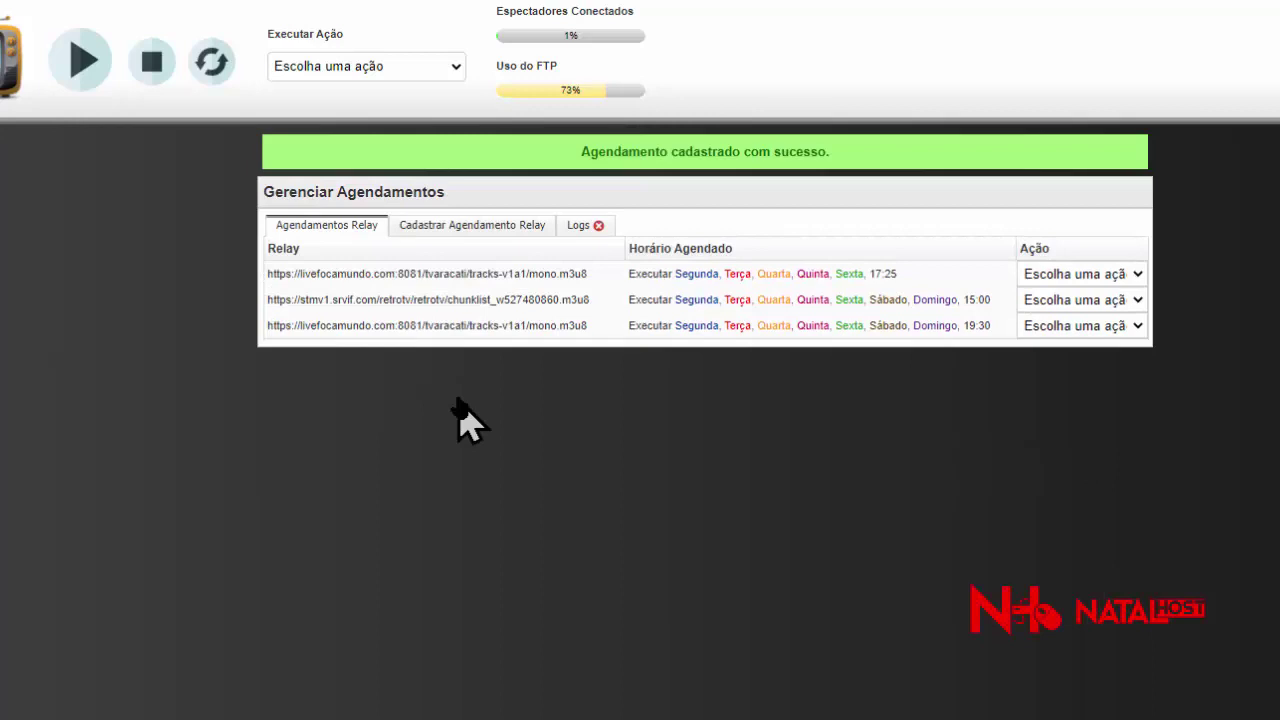
Remove the 19:30 TV Aracati relay schedule and refresh the list
click(1072, 335)
click(1064, 388)
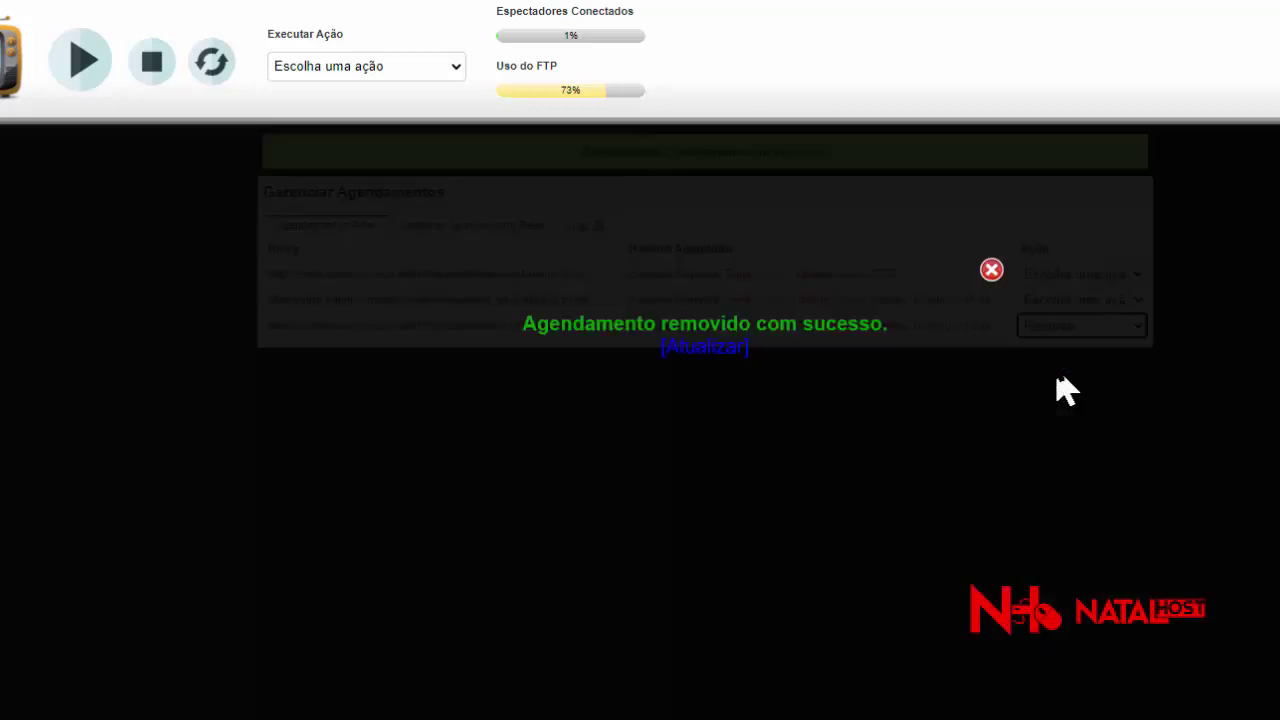
click(700, 348)
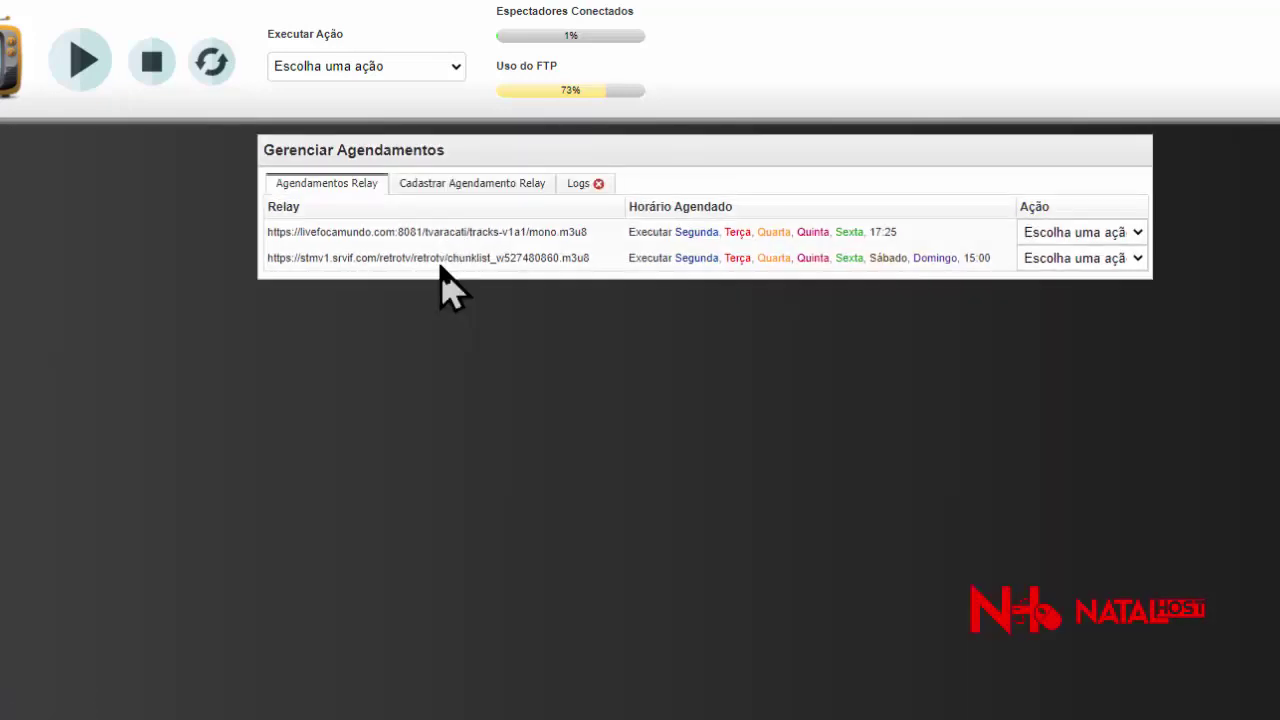
click(465, 184)
click(586, 211)
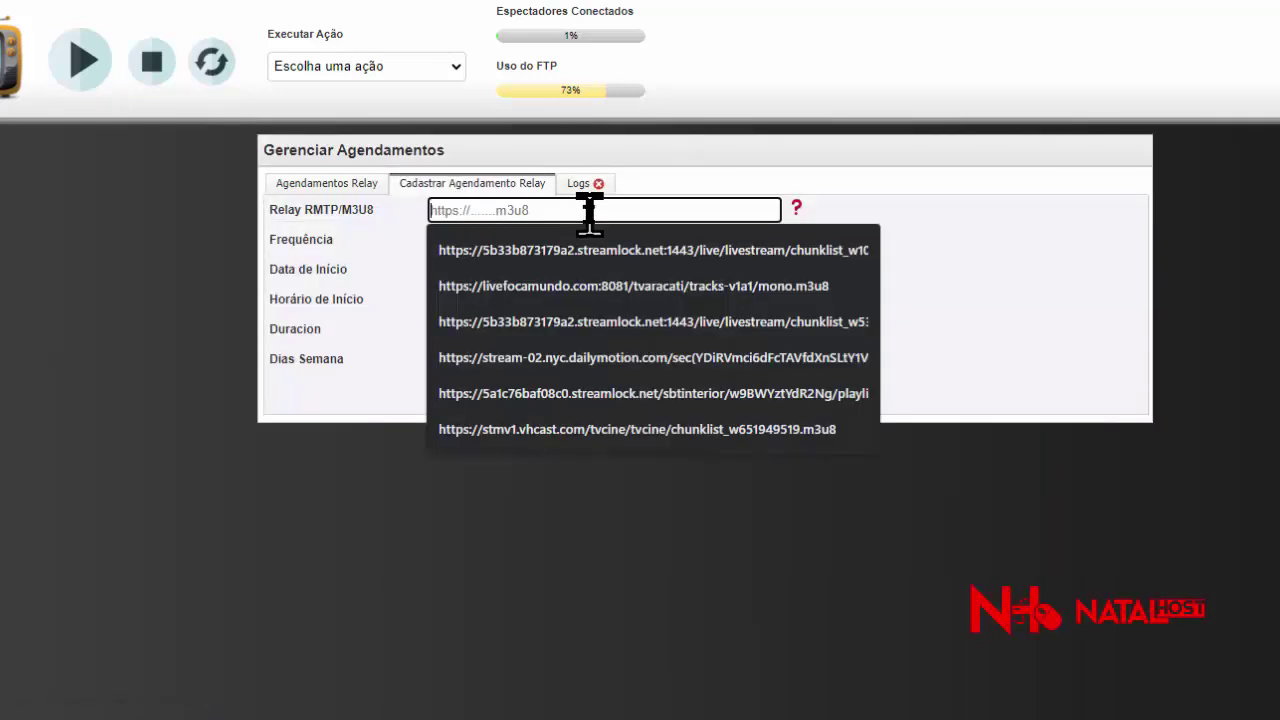
click(589, 212)
right_click(589, 212)
click(640, 366)
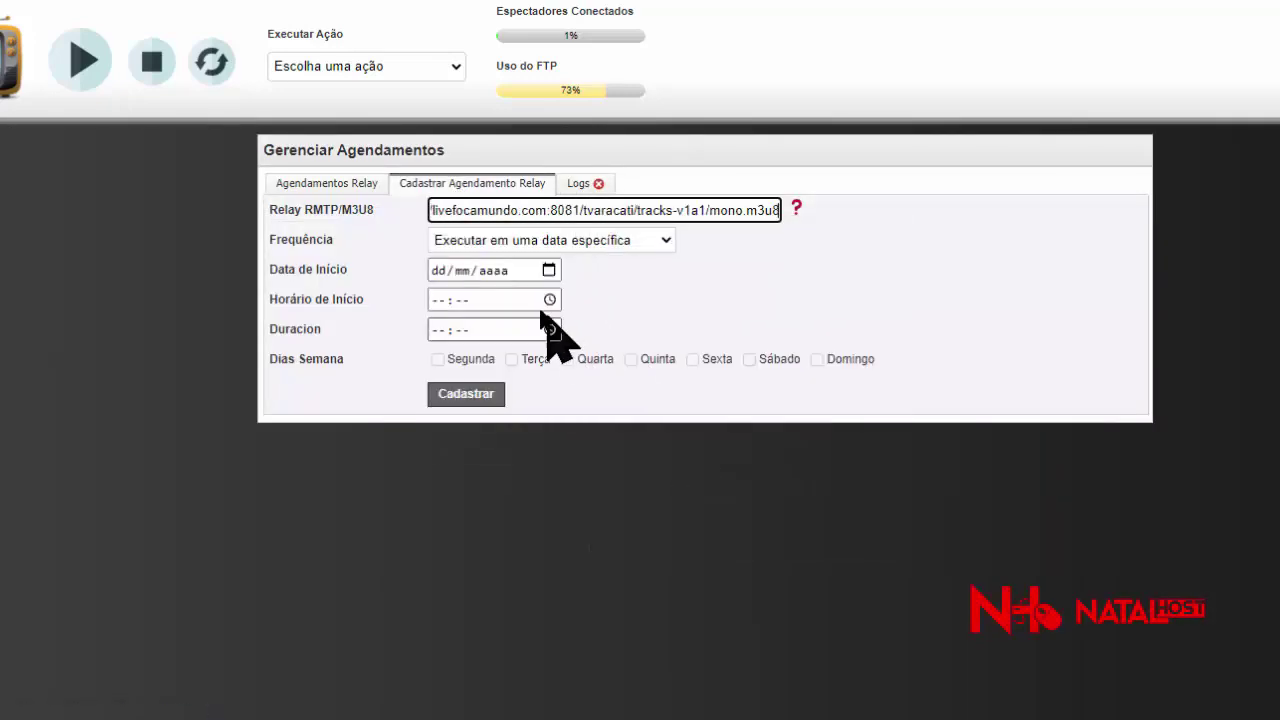
Set the new TV Aracati relay schedule's start time to 19:30
click(549, 300)
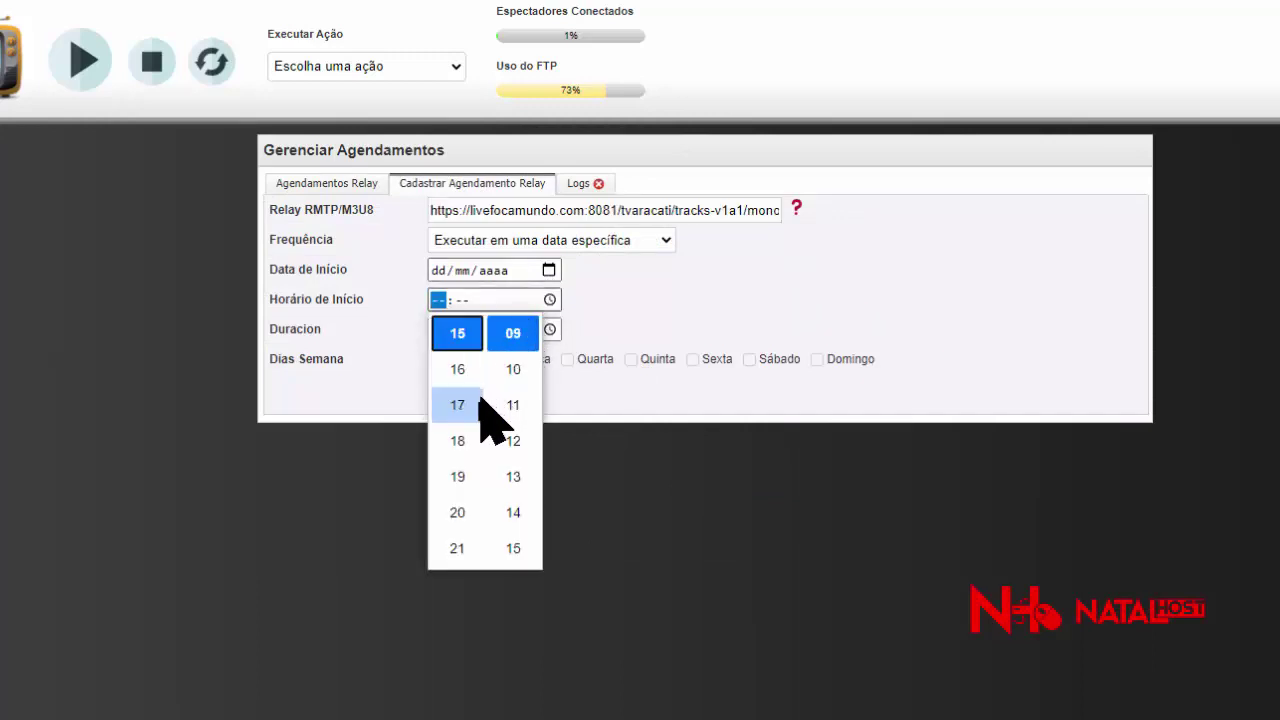
click(457, 477)
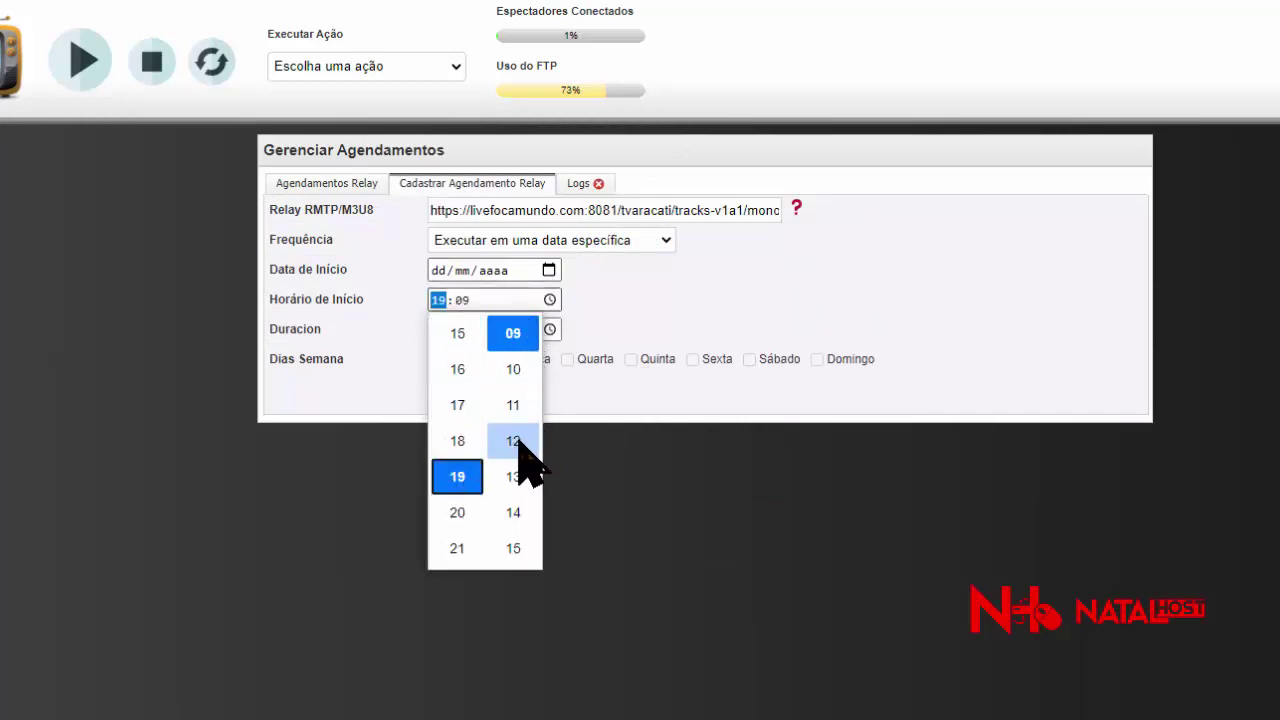
scroll(525, 460, down, 3)
scroll(527, 465, down, 3)
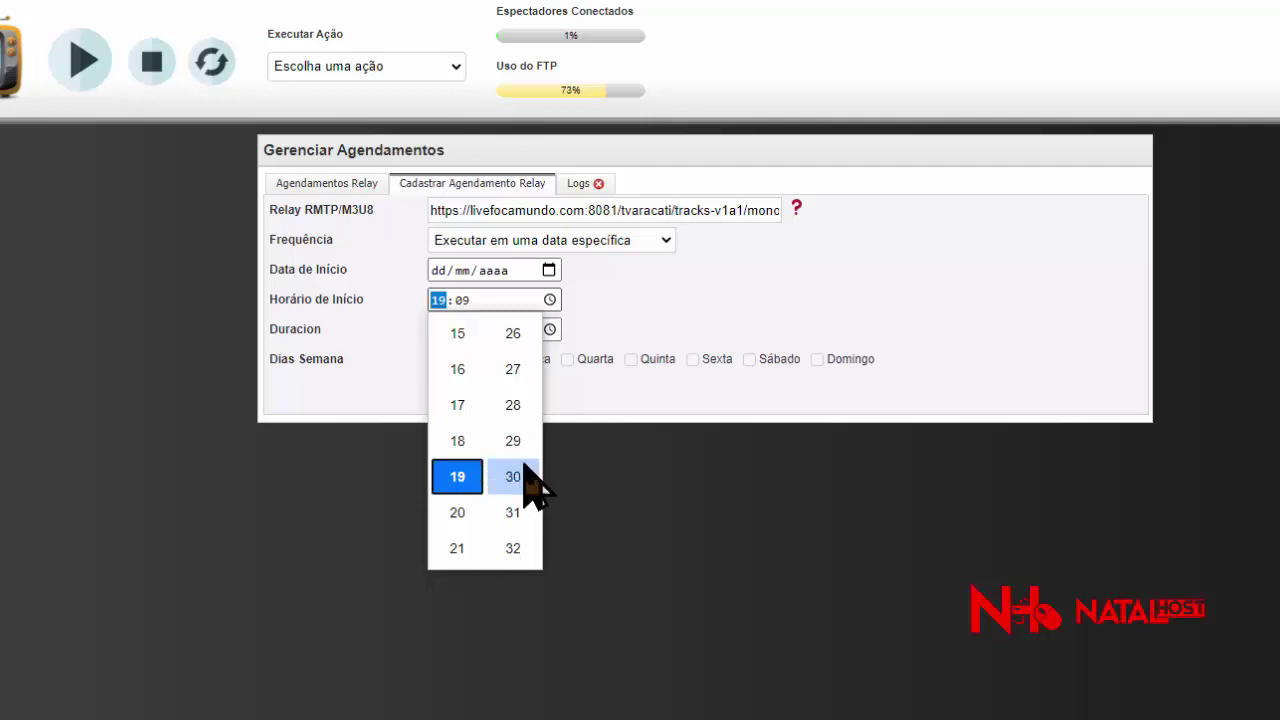
click(521, 488)
click(651, 310)
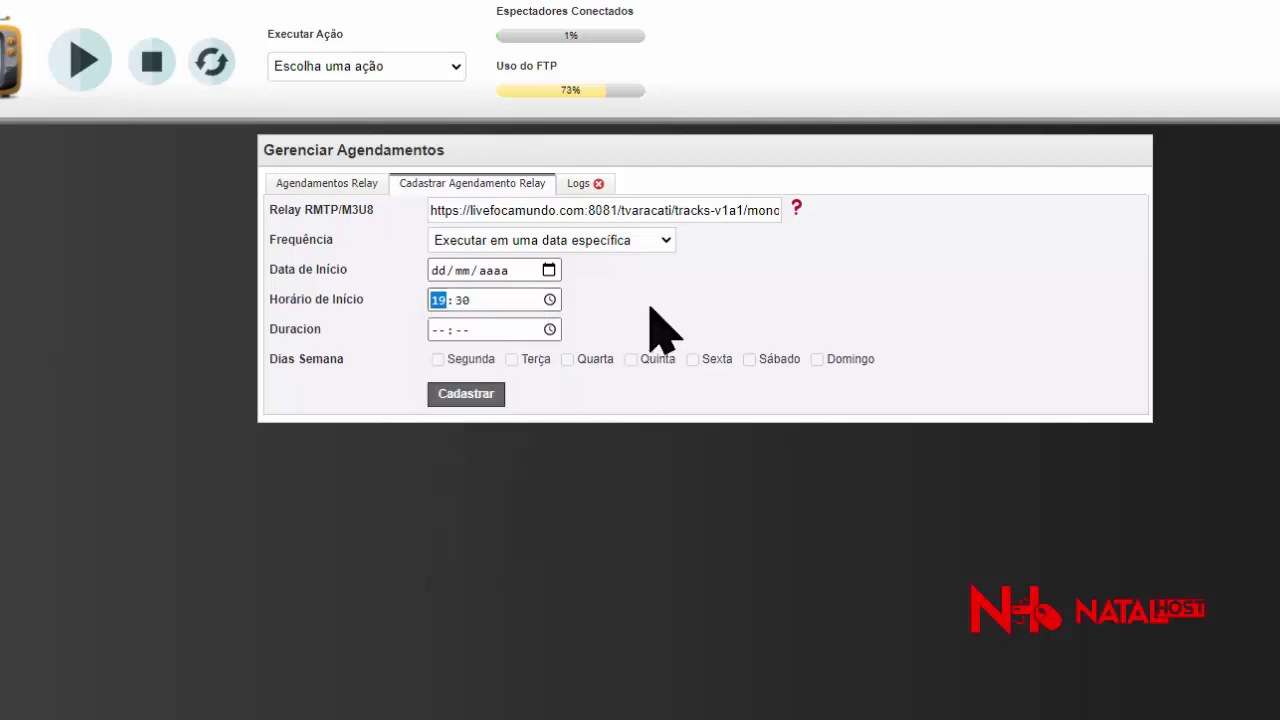
Set the TV Aracati relay schedule's duration value to 20:45
click(550, 330)
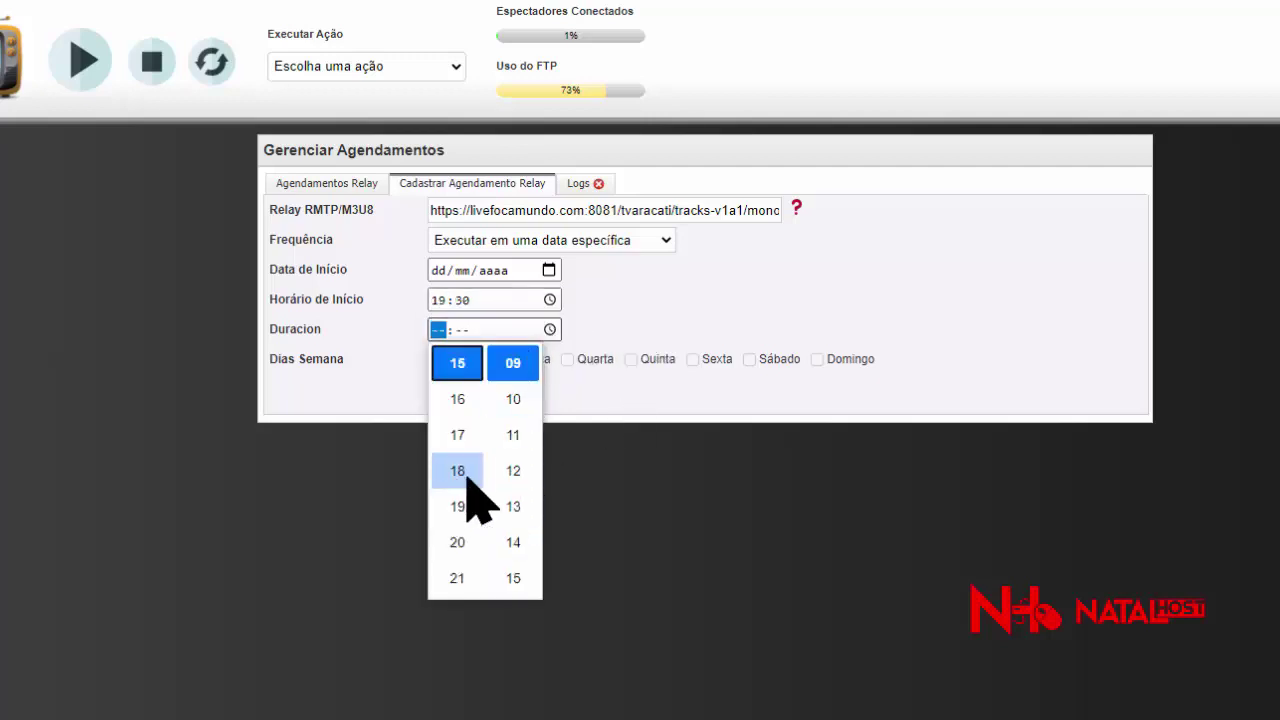
click(457, 555)
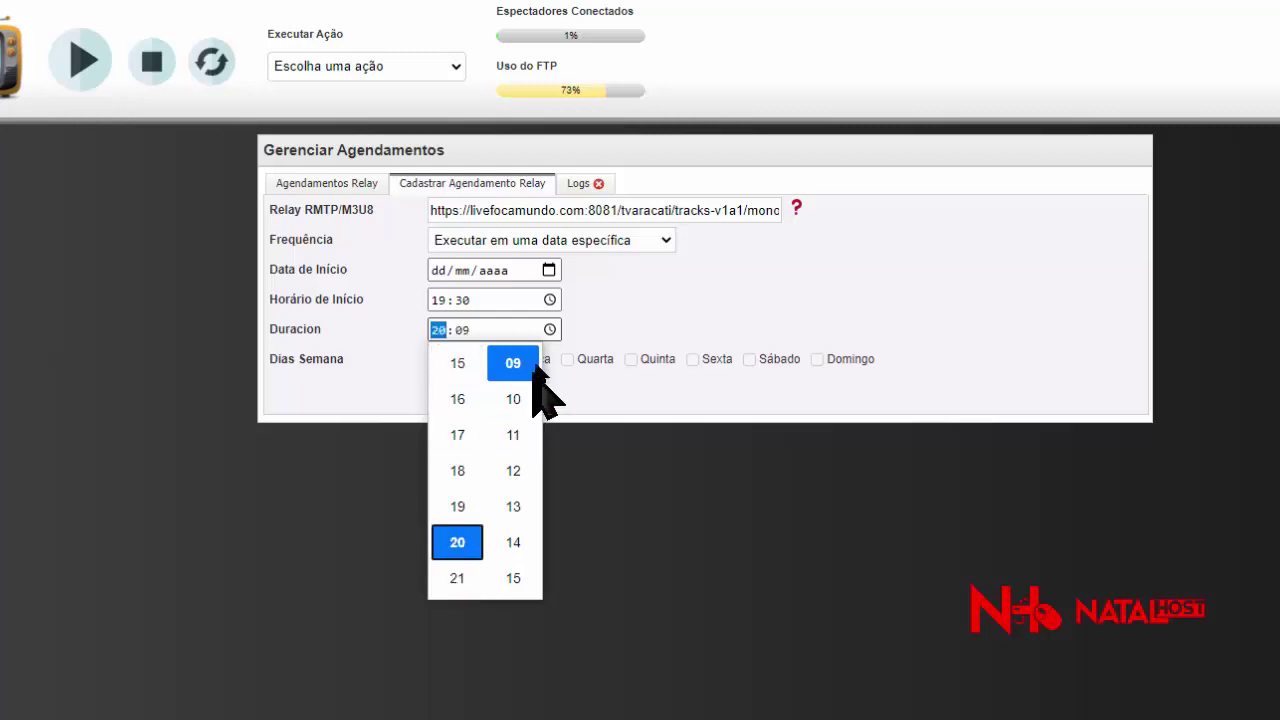
scroll(520, 440, down, 5)
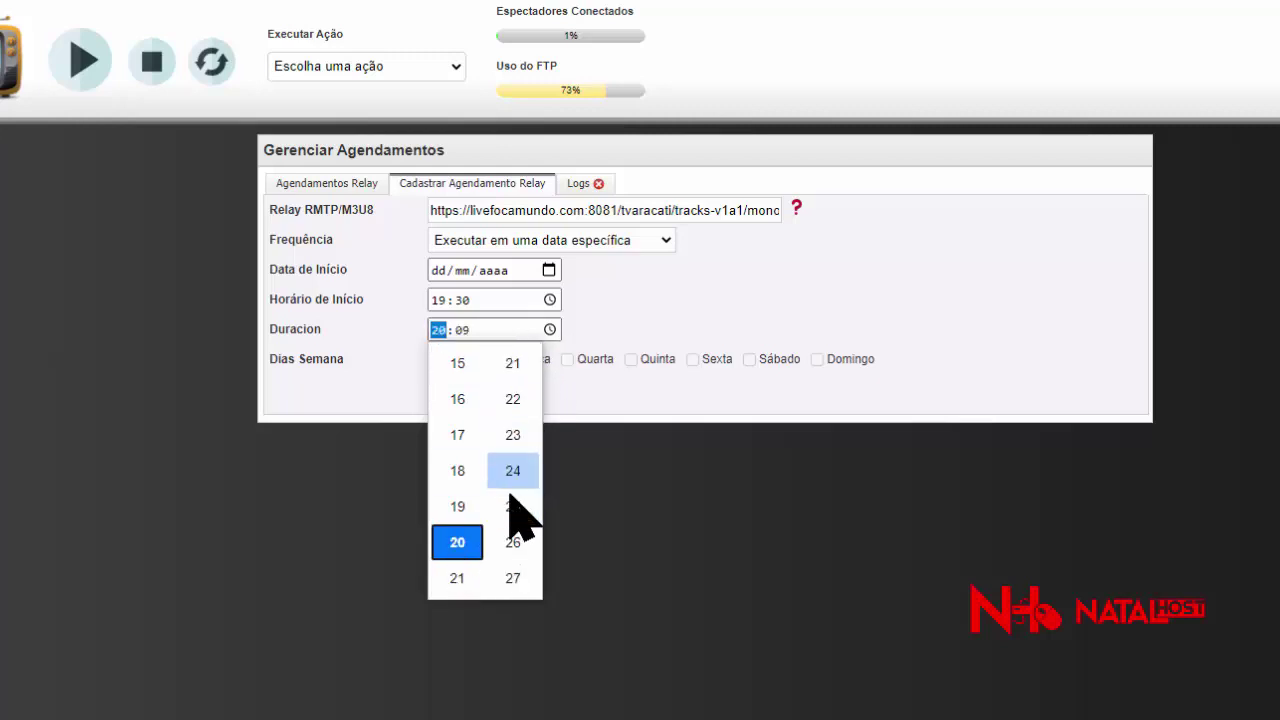
scroll(520, 515, down, 3)
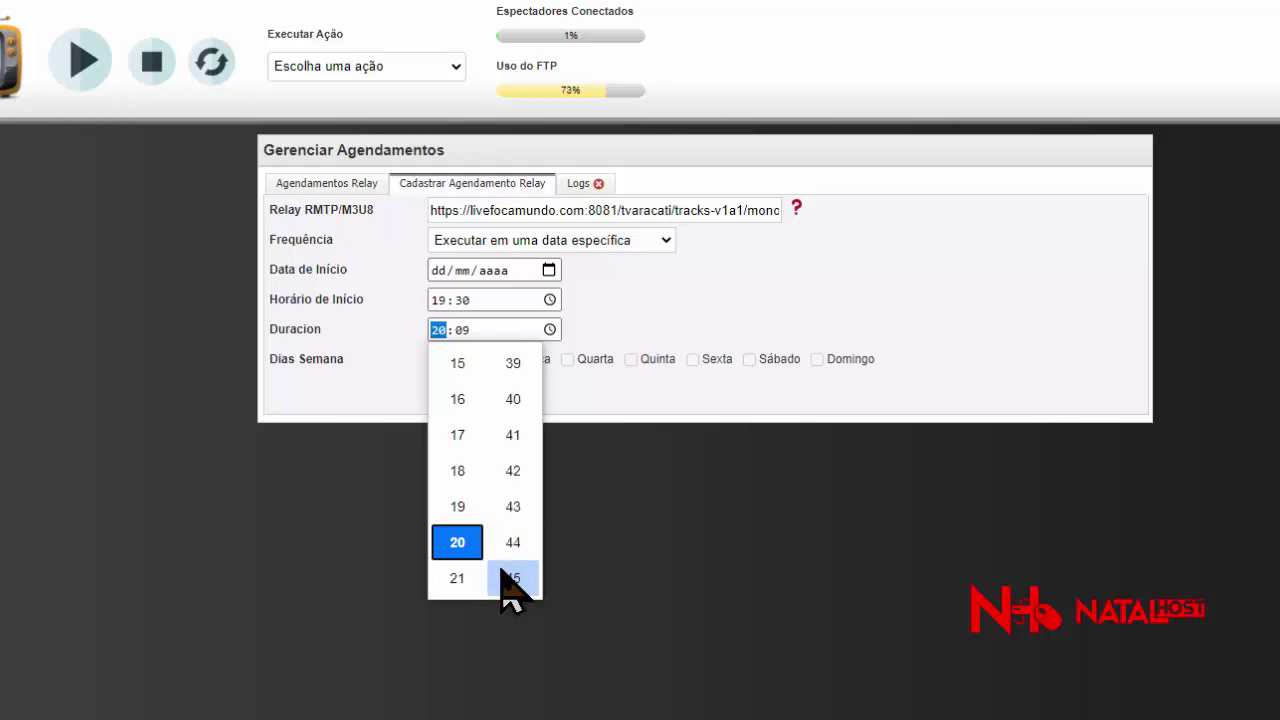
scroll(513, 592, down, 2)
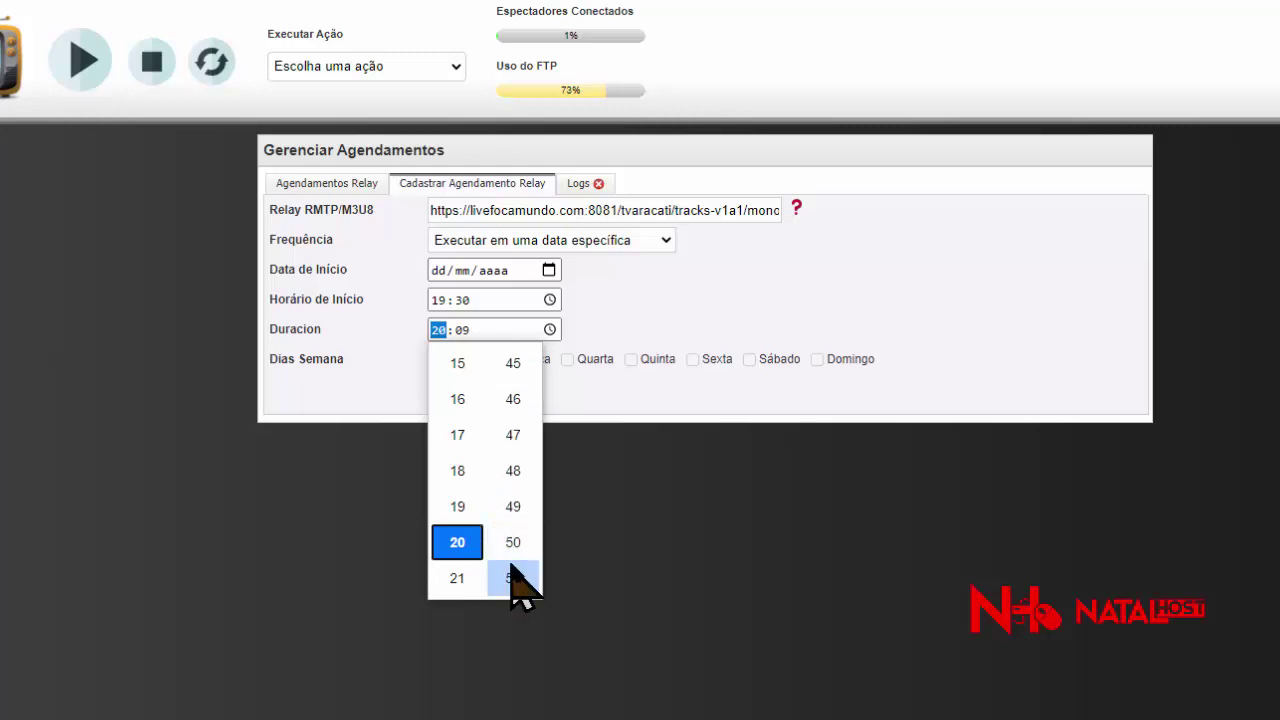
scroll(520, 585, down, 2)
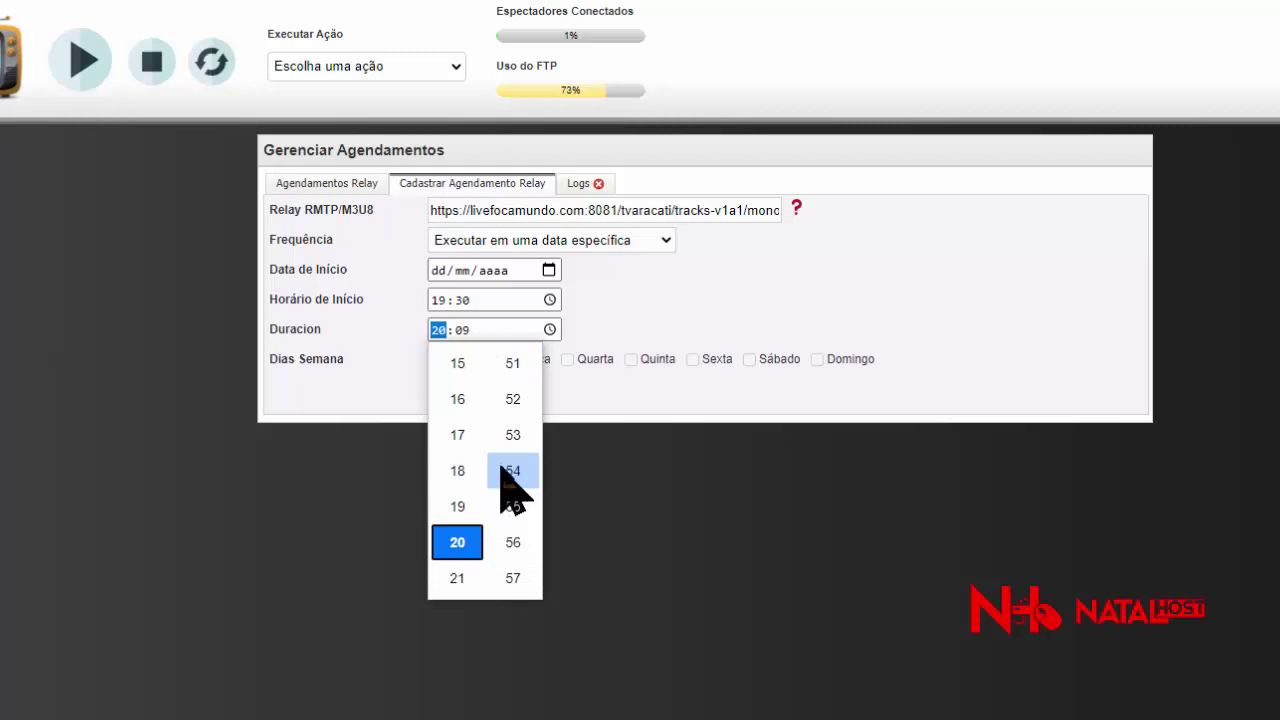
scroll(509, 378, up, 2)
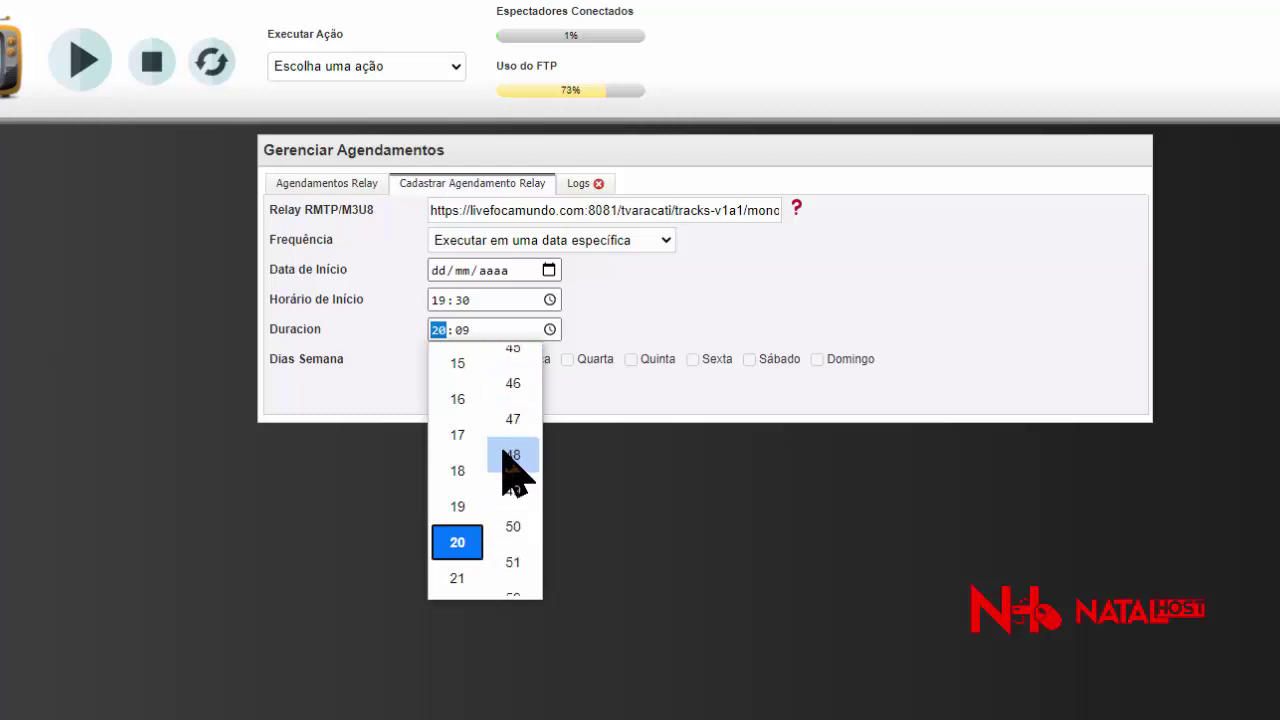
click(505, 365)
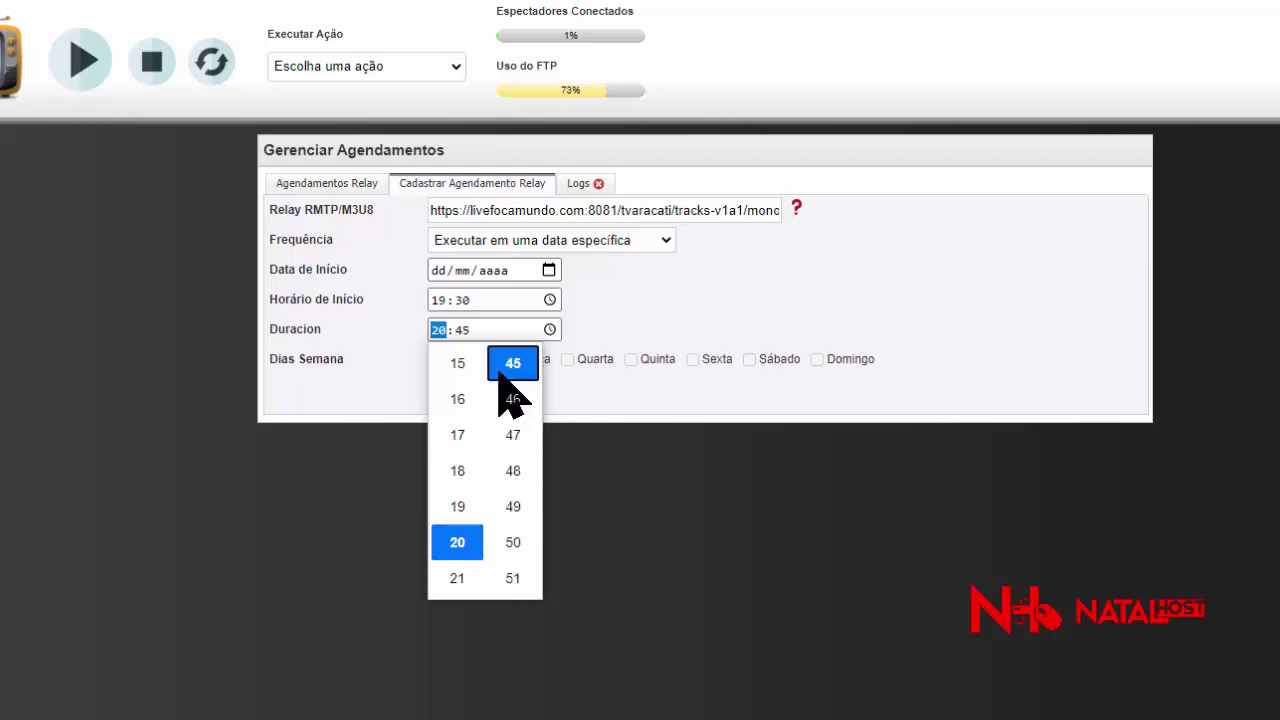
click(650, 302)
Set the frequency to Executar em dias da semana, select all days from Segunda to Domingo, and register the TV Aracati schedule
click(580, 240)
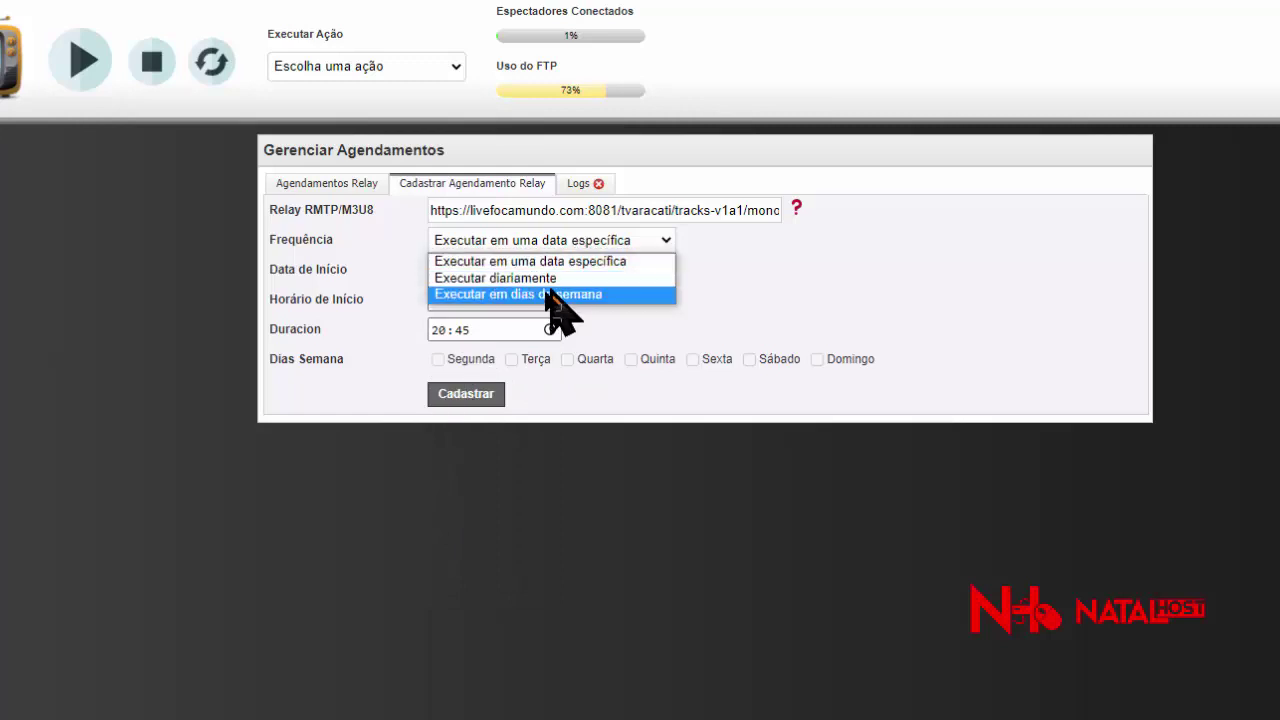
click(553, 294)
click(437, 359)
click(511, 359)
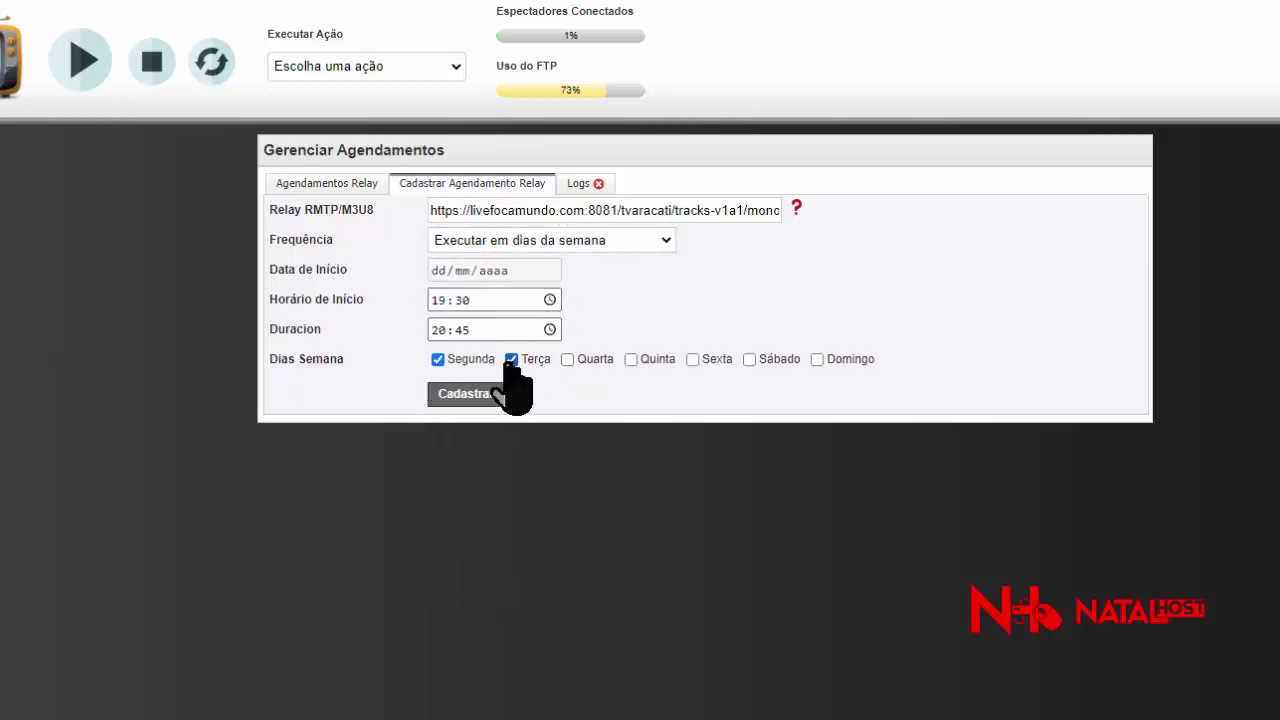
click(567, 359)
click(631, 360)
click(692, 359)
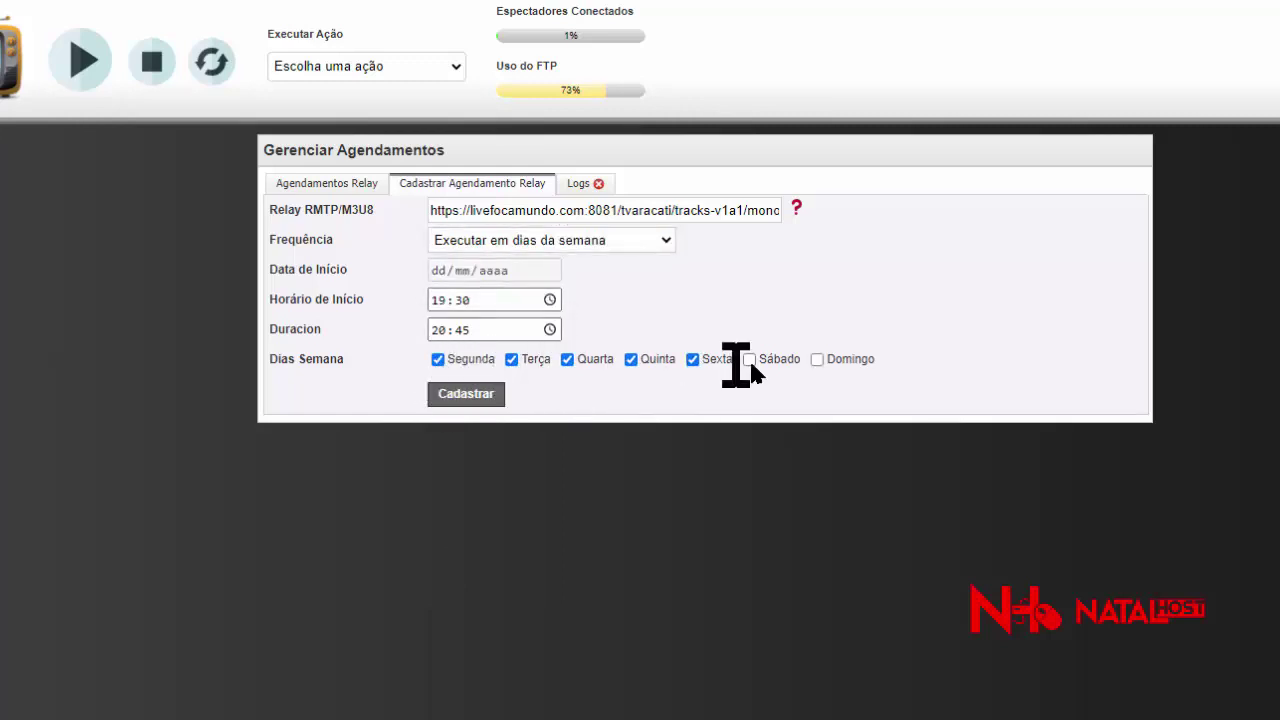
click(817, 359)
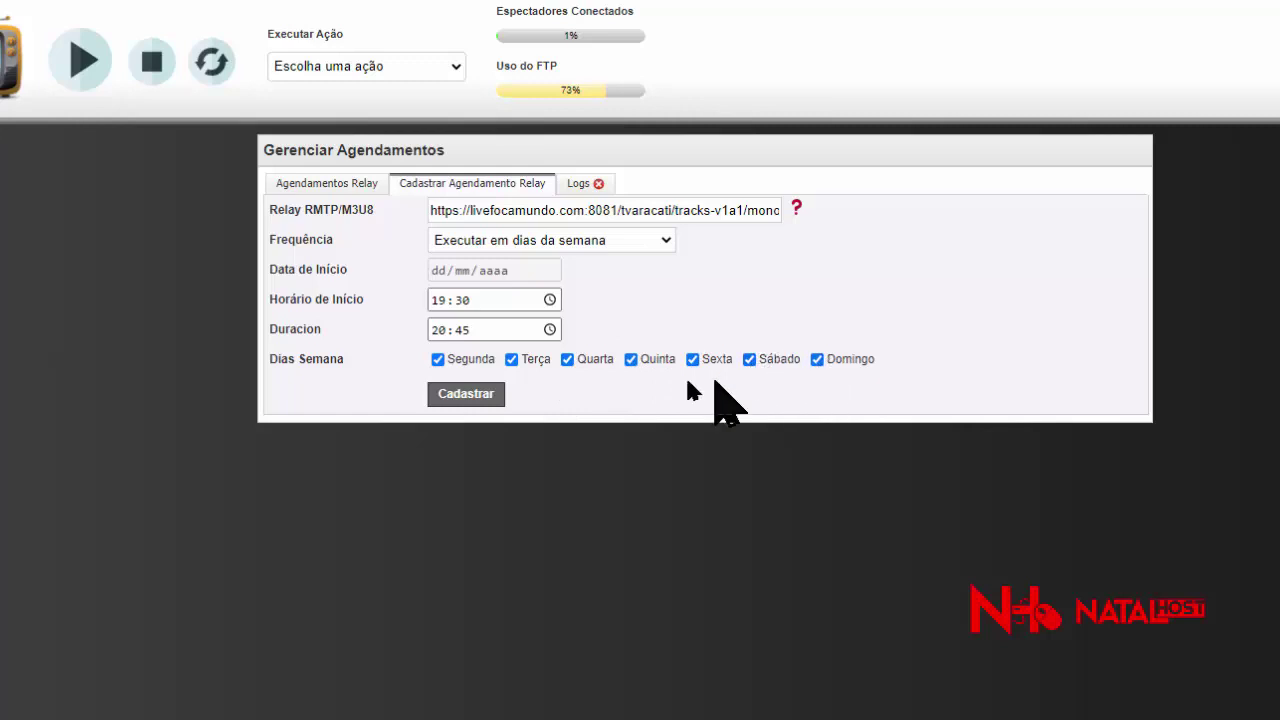
click(466, 393)
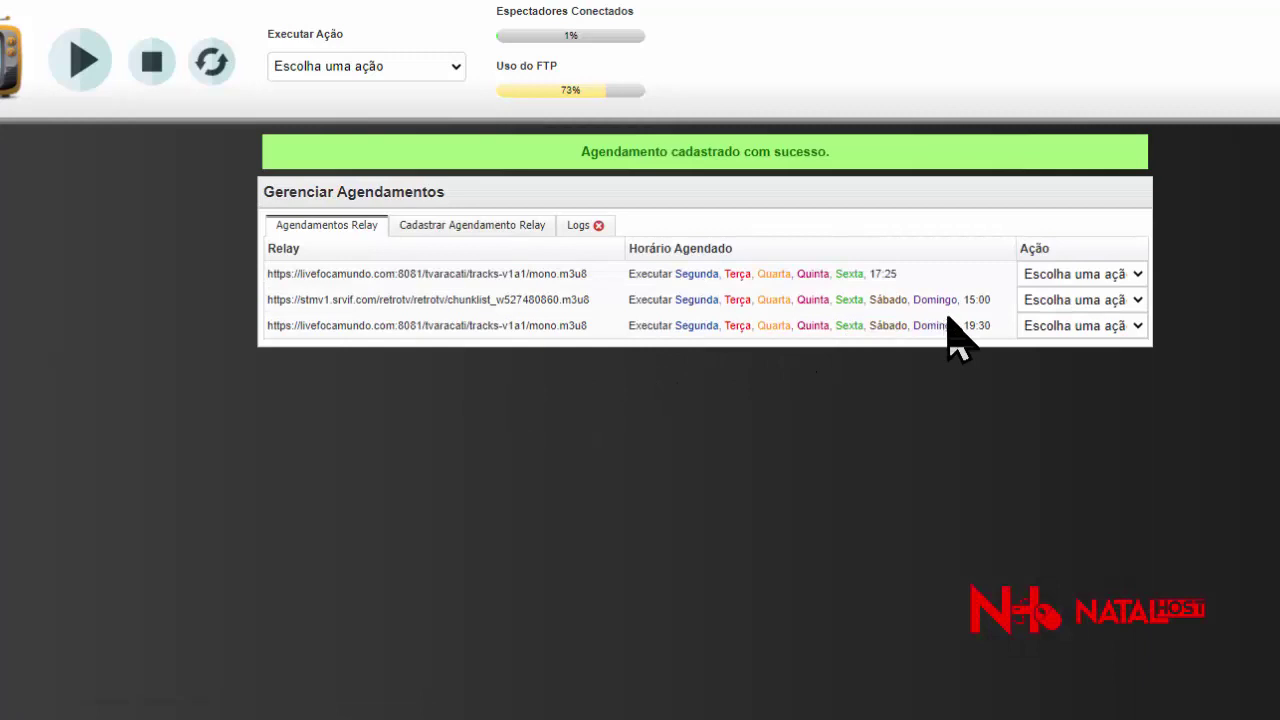
click(500, 225)
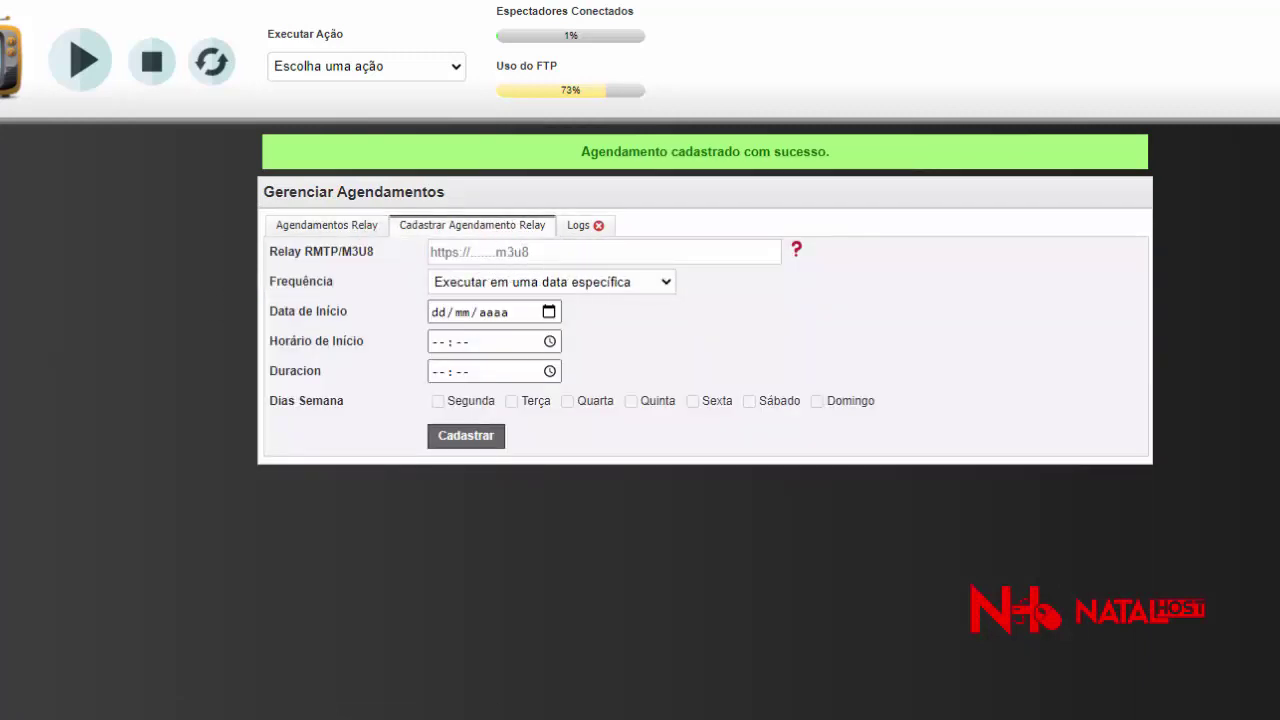
key(alt+Tab)
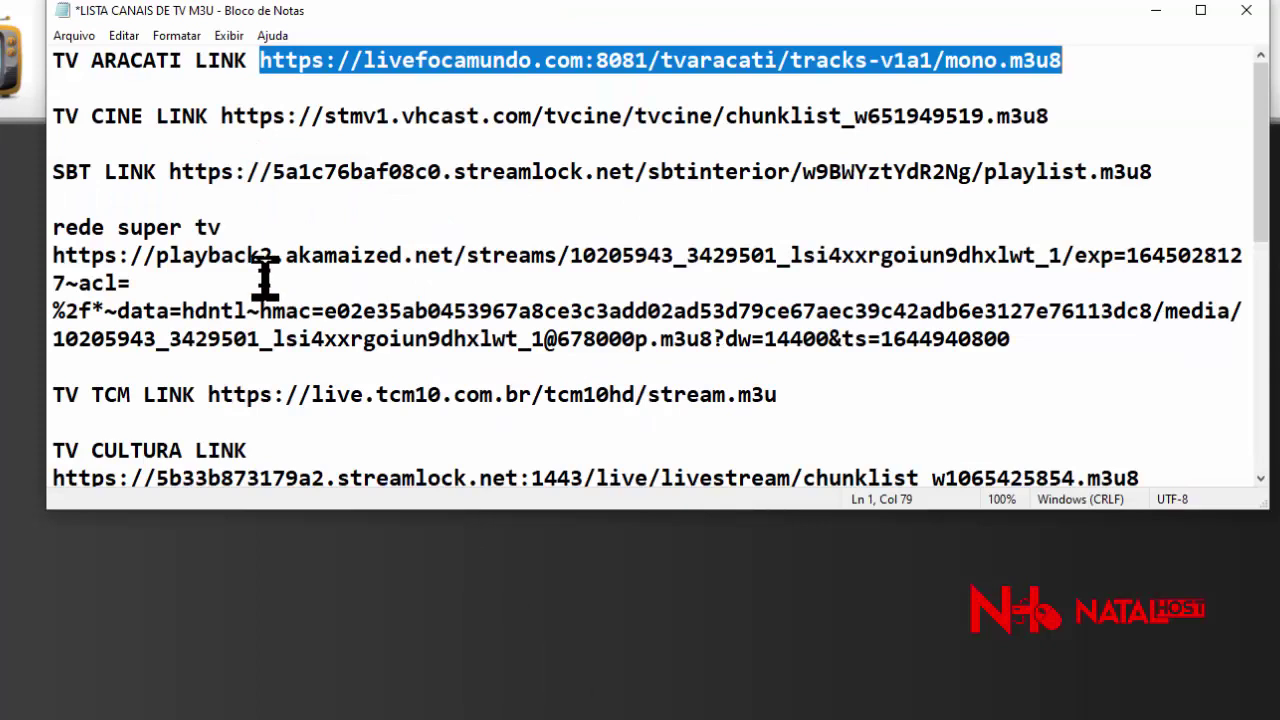
drag(895, 405, 207, 388)
right_click(222, 395)
click(300, 457)
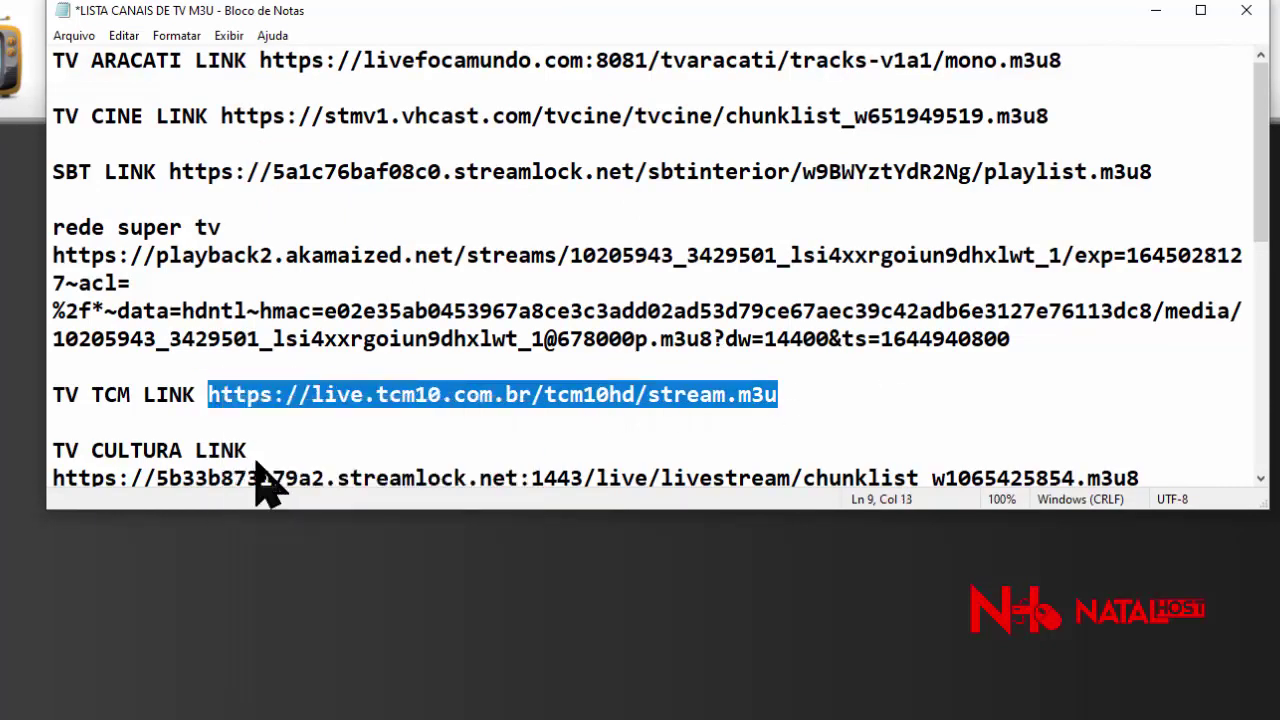
Switch back to the streaming panel and paste the copied TV TCM link as the new schedule's relay address
key(alt+Tab)
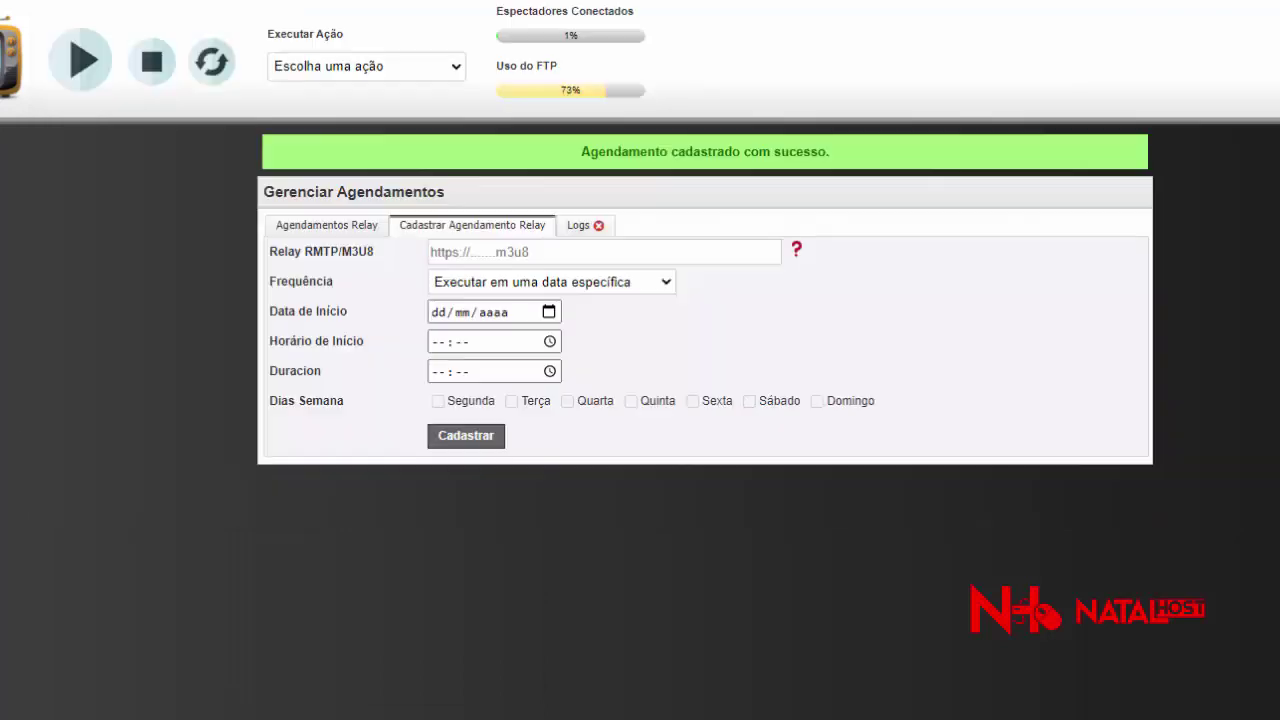
click(483, 252)
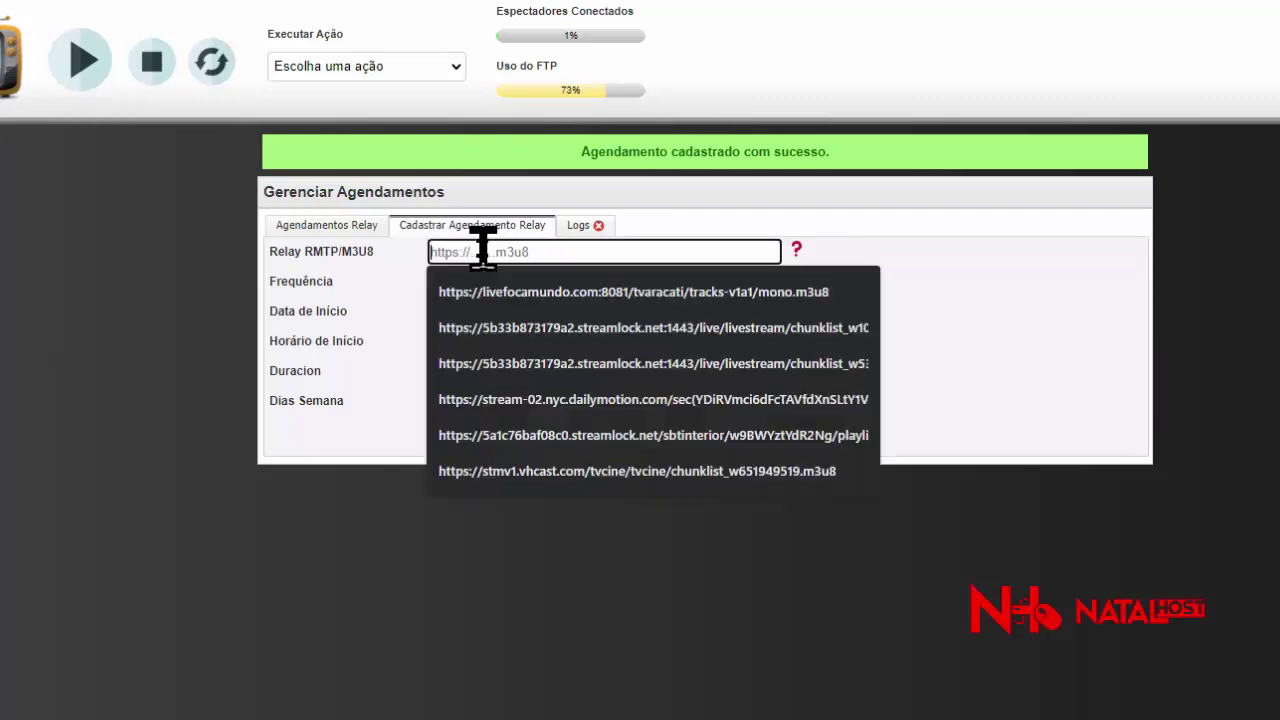
click(483, 252)
right_click(483, 252)
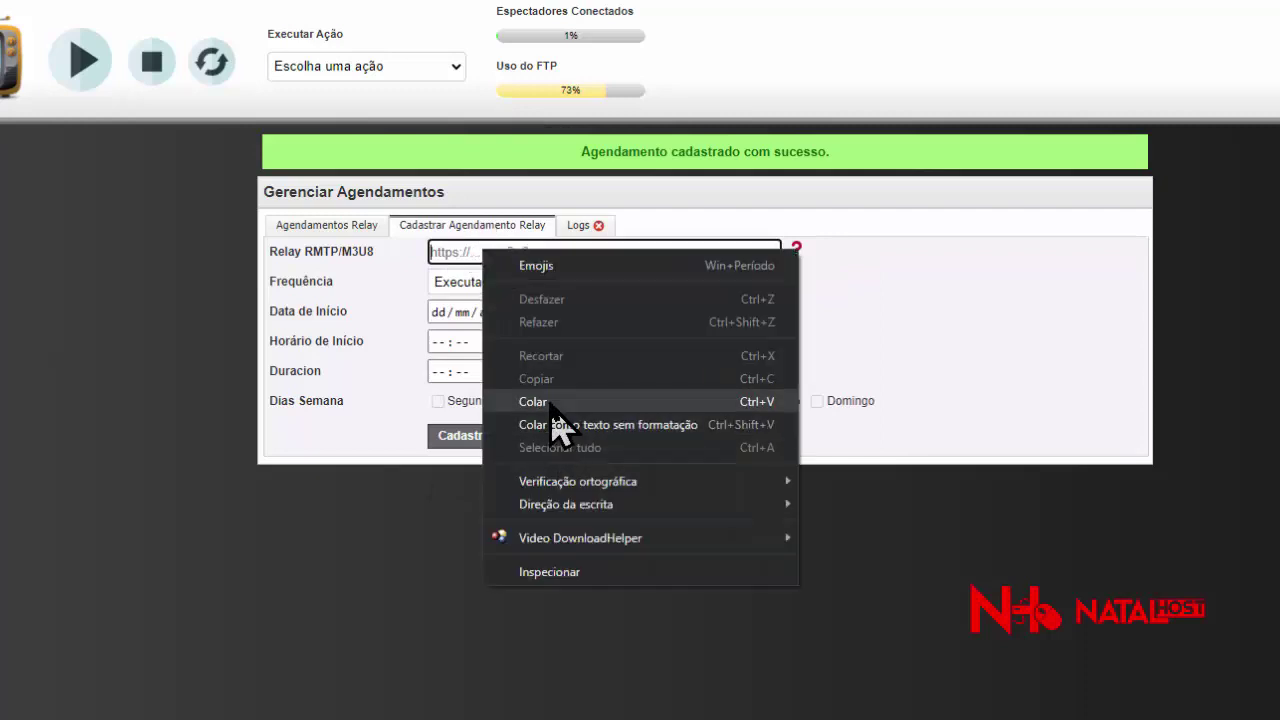
click(563, 405)
Set the TV TCM relay schedule's start time to 21:10
click(549, 342)
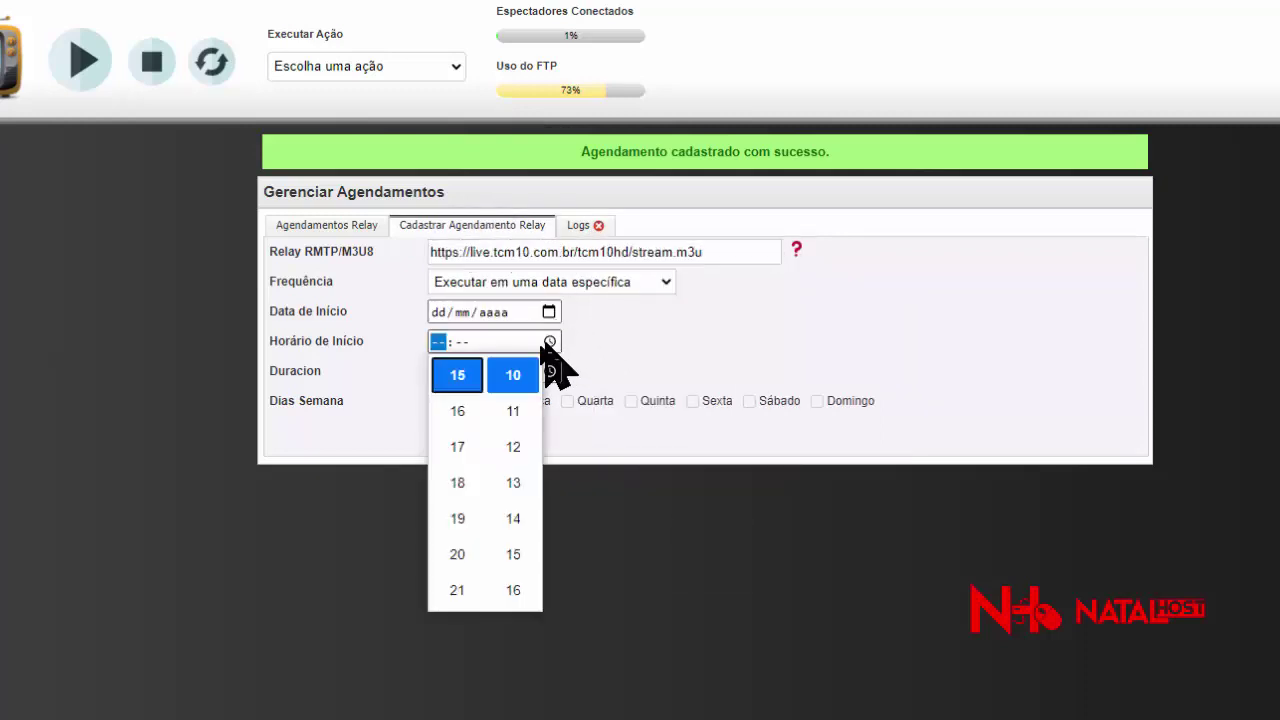
scroll(470, 490, up, 5)
scroll(468, 512, down, 2)
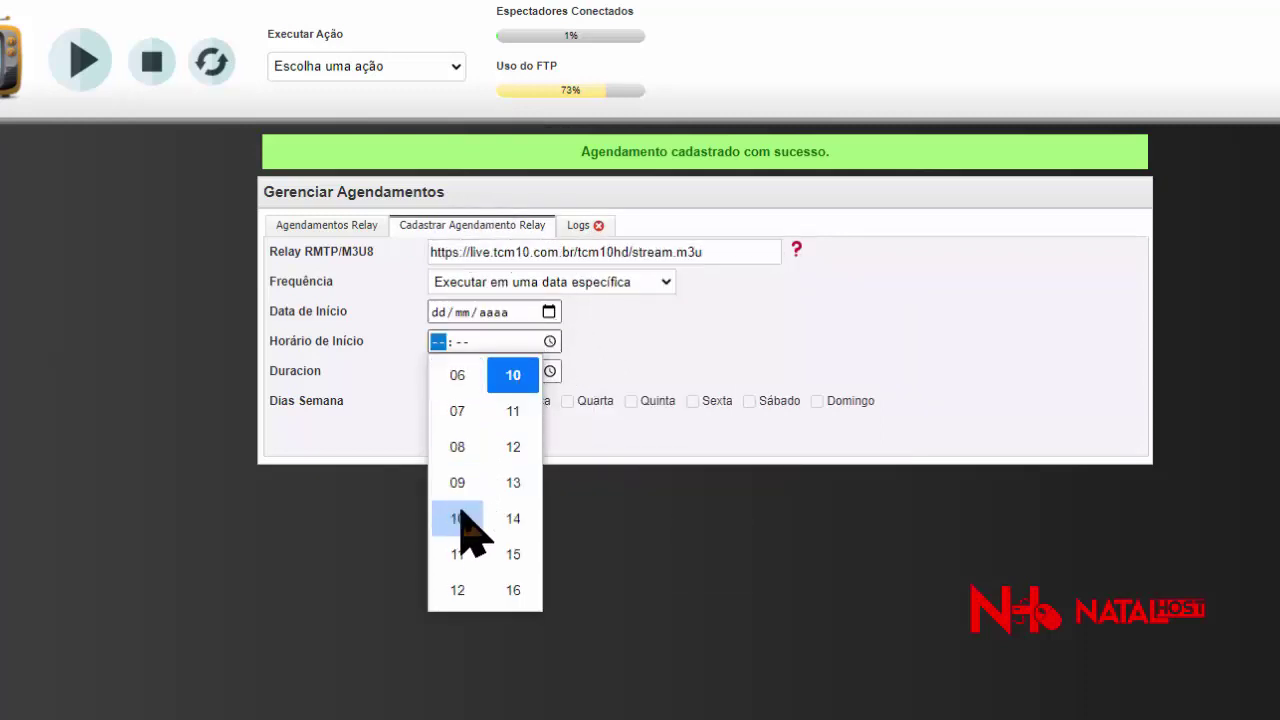
scroll(470, 565, down, 5)
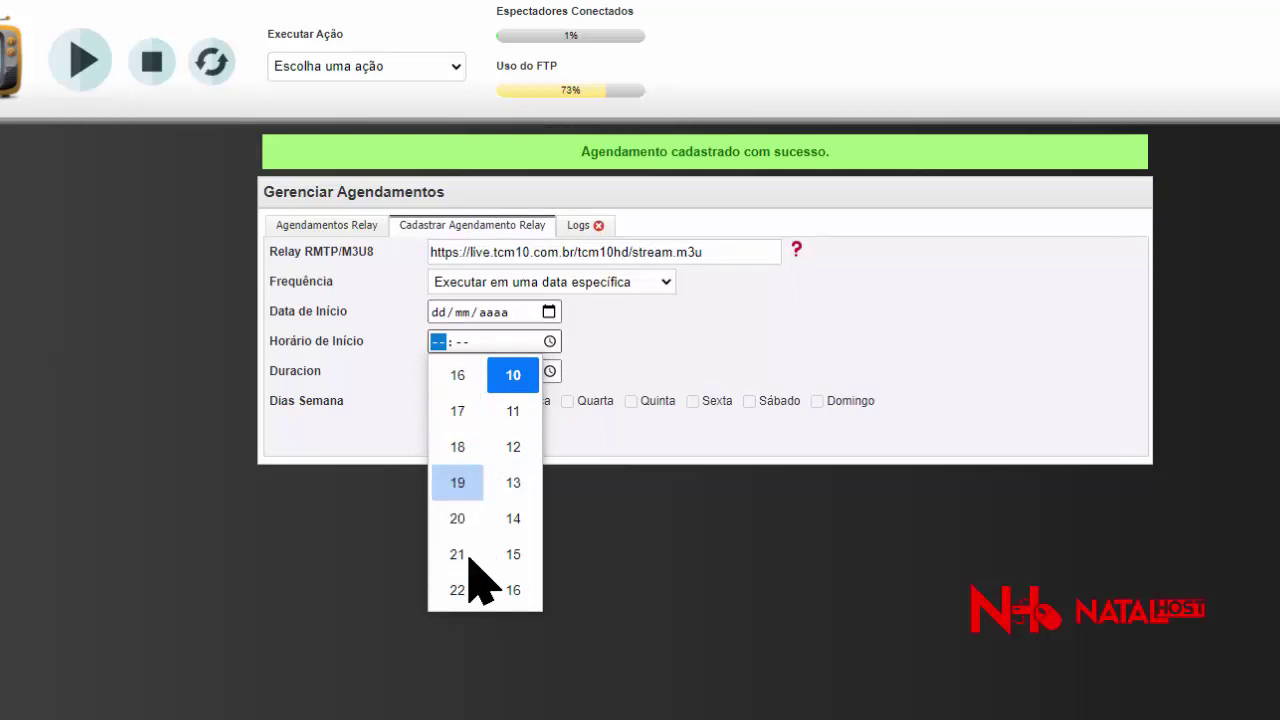
click(457, 554)
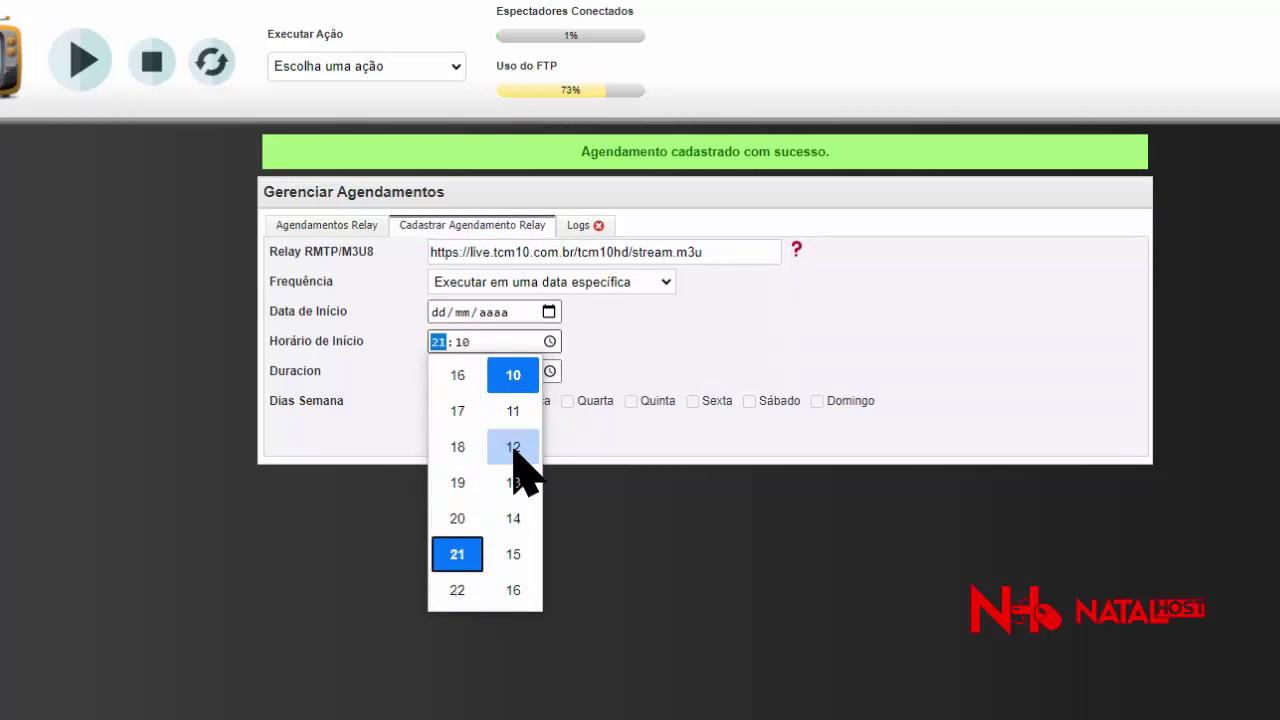
click(513, 376)
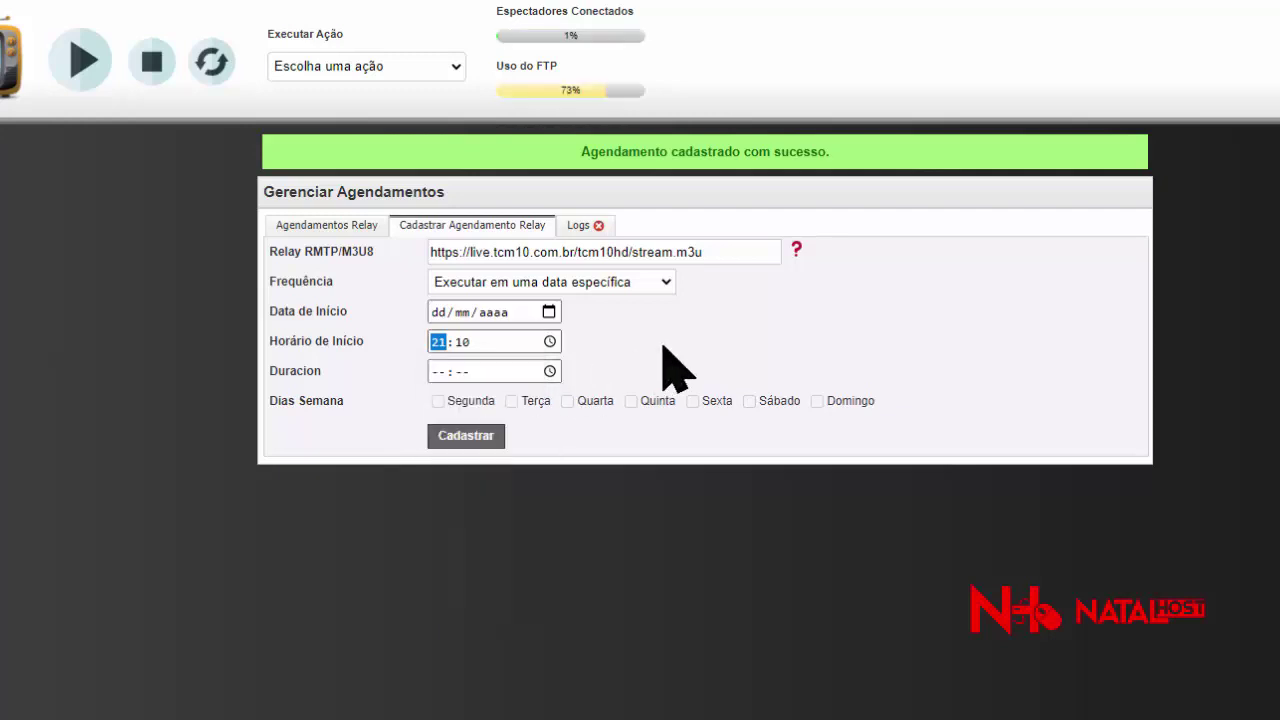
click(664, 354)
Set the TV TCM relay schedule's duration to 01:10
click(549, 372)
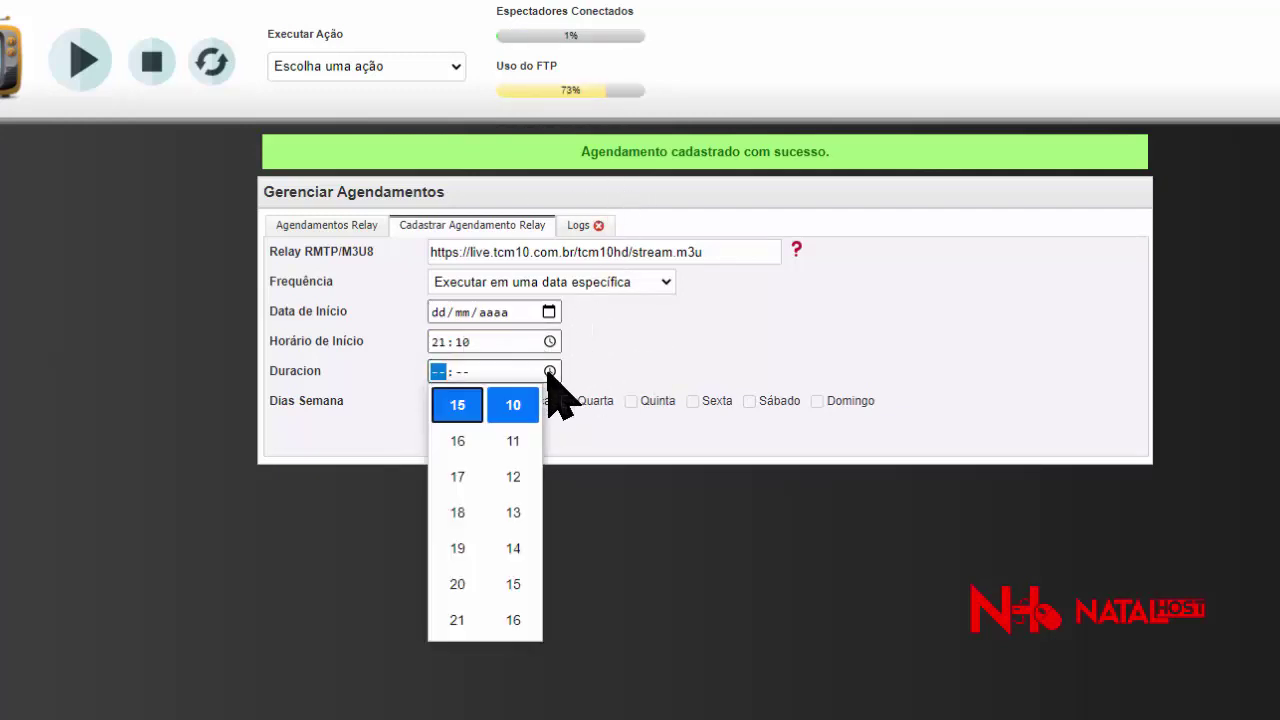
scroll(478, 525, down, 2)
scroll(468, 565, up, 2)
scroll(466, 600, down, 2)
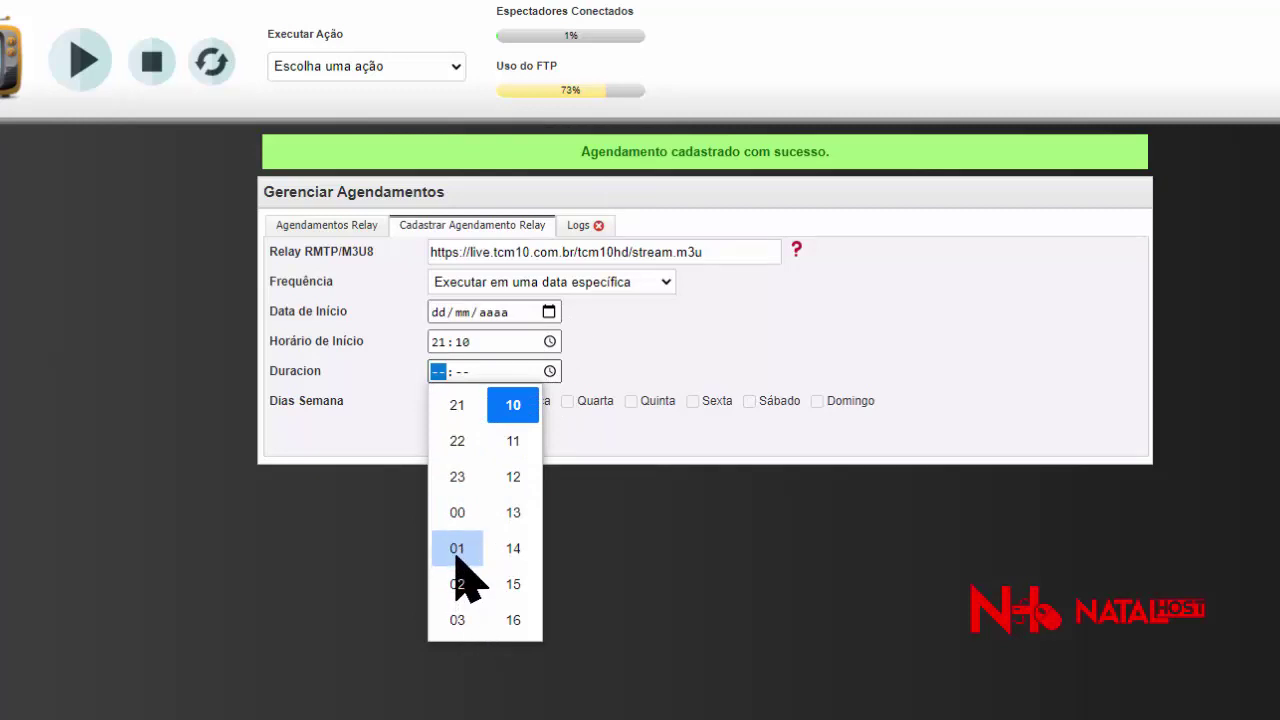
click(456, 550)
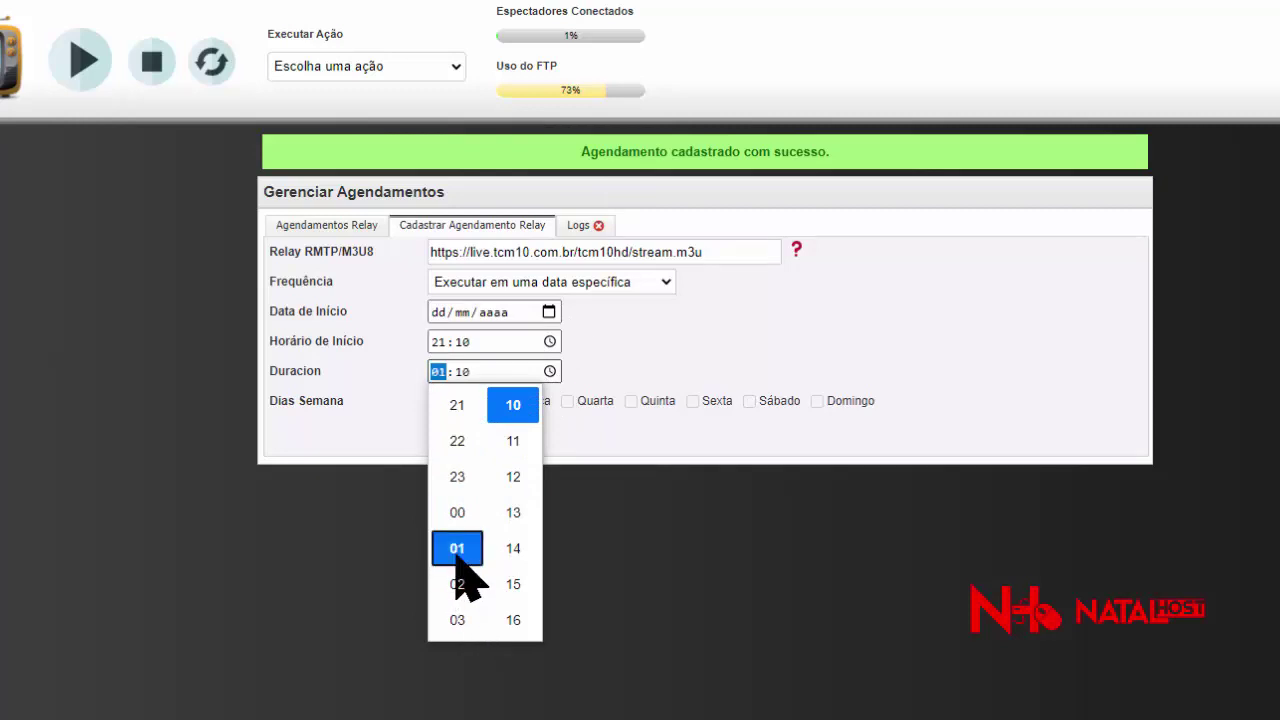
click(516, 404)
click(623, 366)
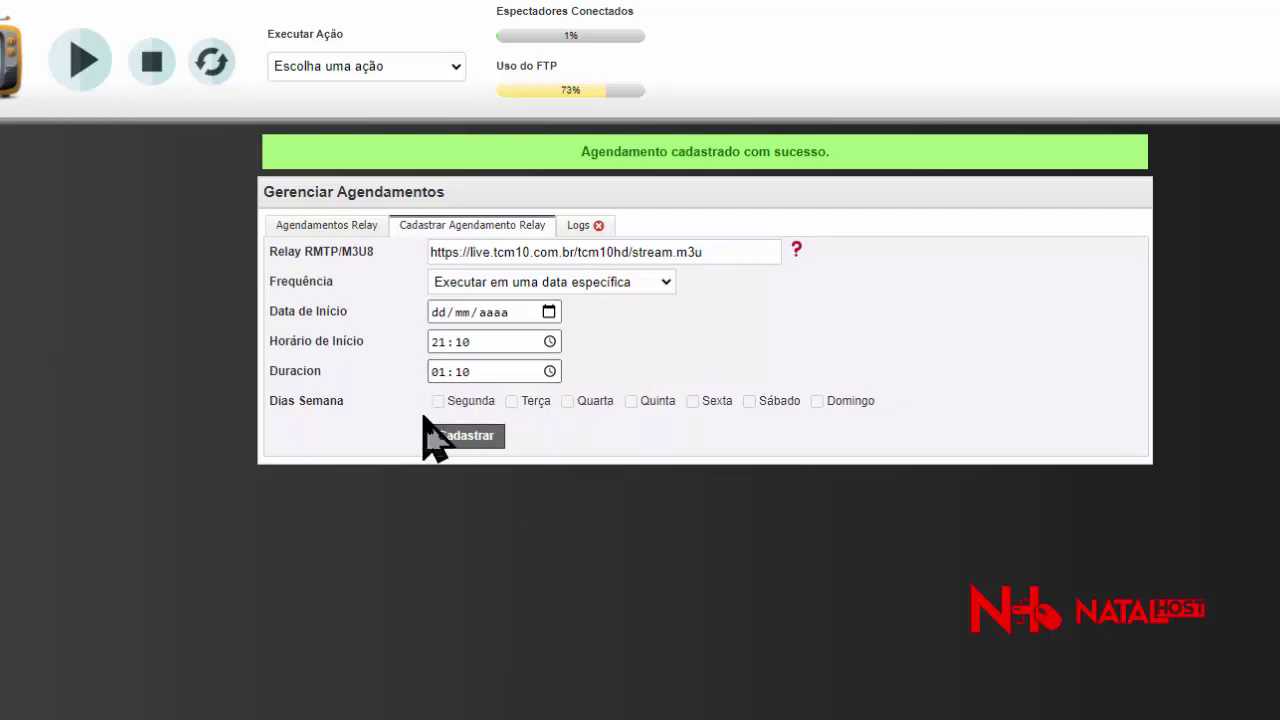
Set the TV TCM relay schedule's duration to 23:45
click(546, 372)
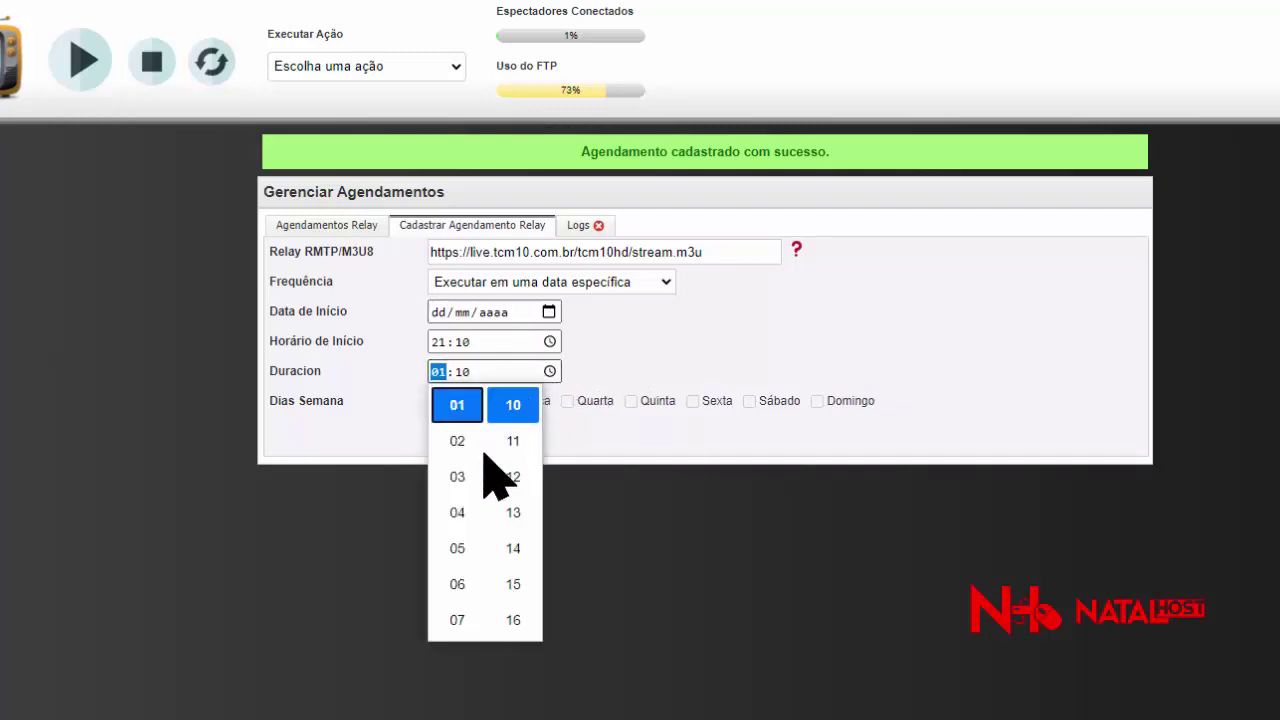
scroll(486, 500, down, 5)
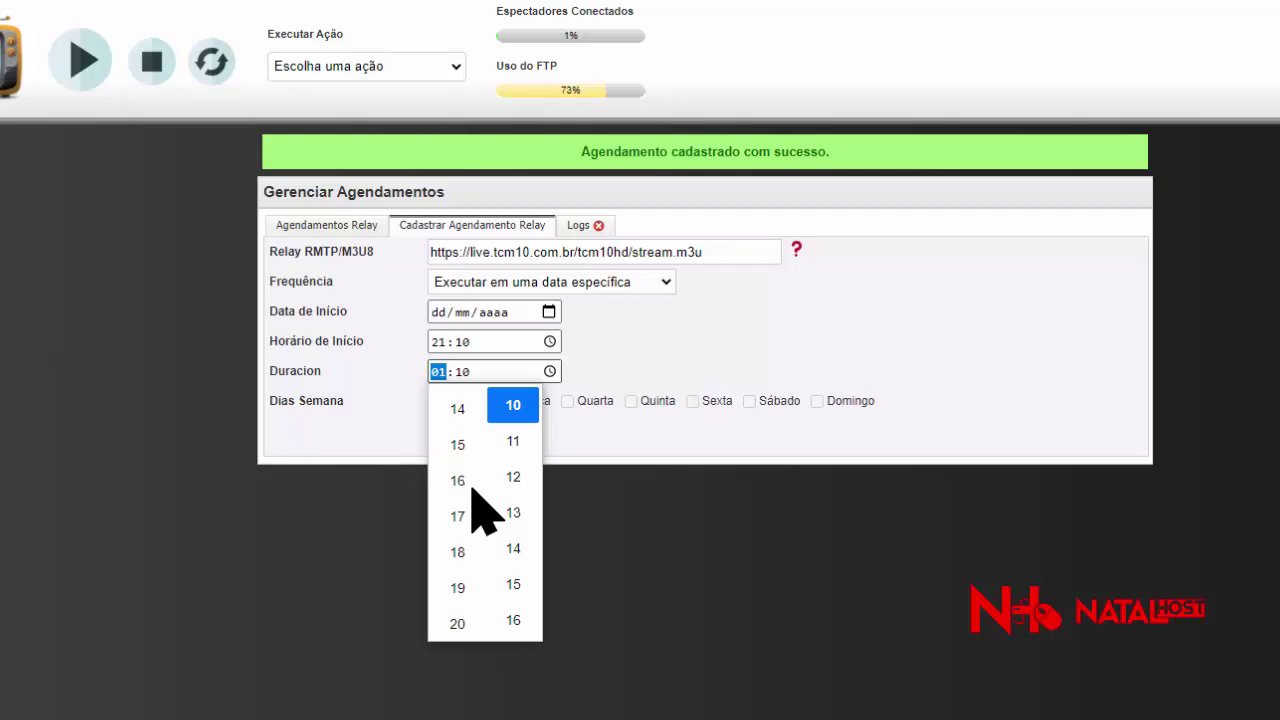
scroll(487, 520, down, 2)
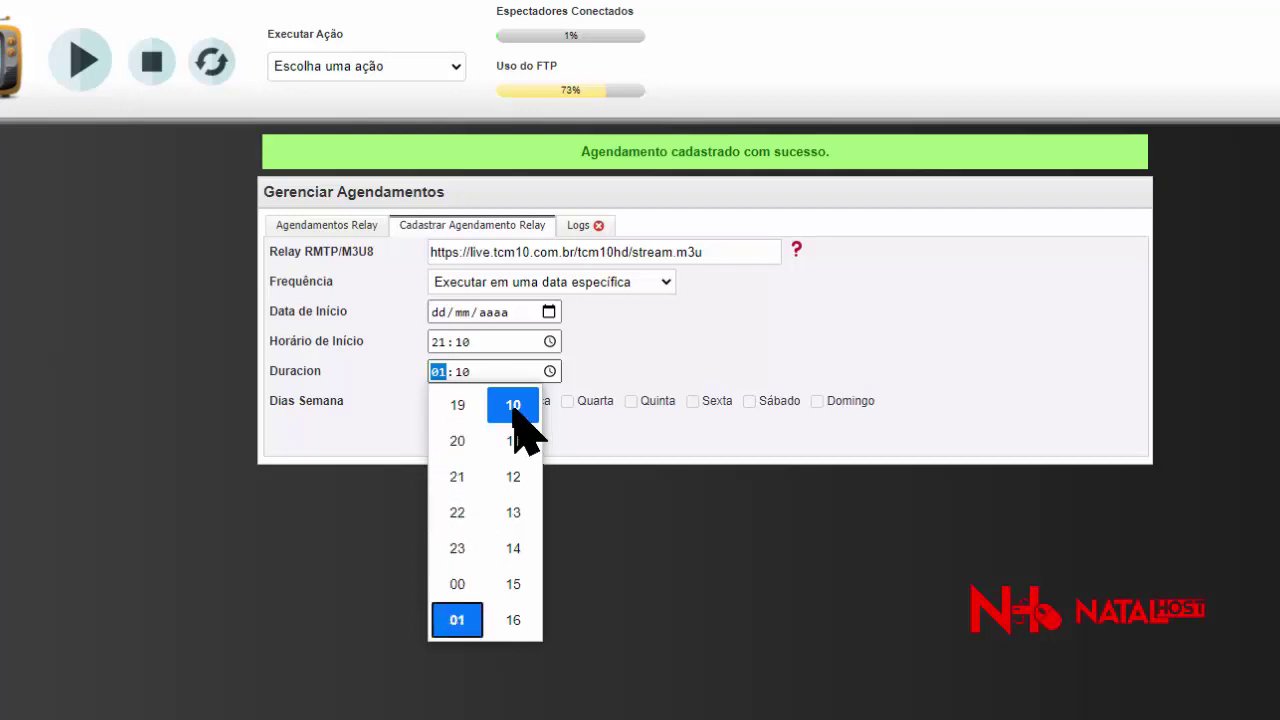
click(466, 548)
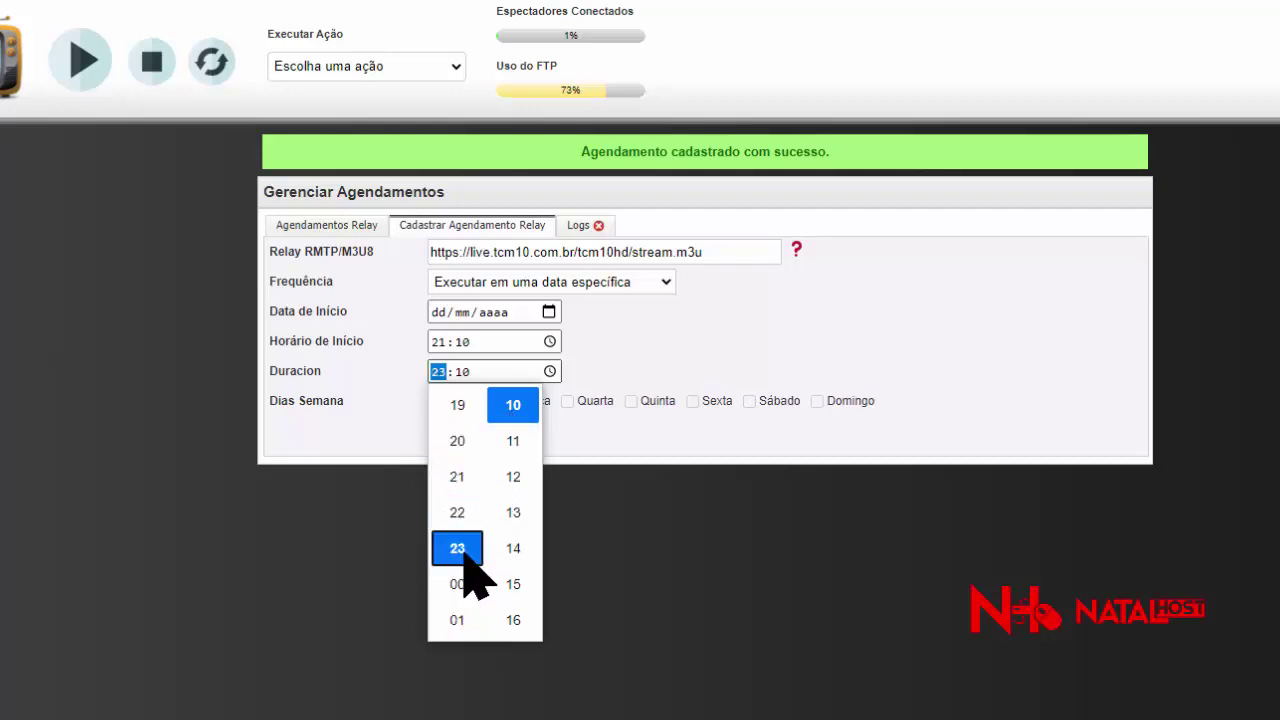
scroll(515, 532, down, 4)
scroll(517, 550, down, 1)
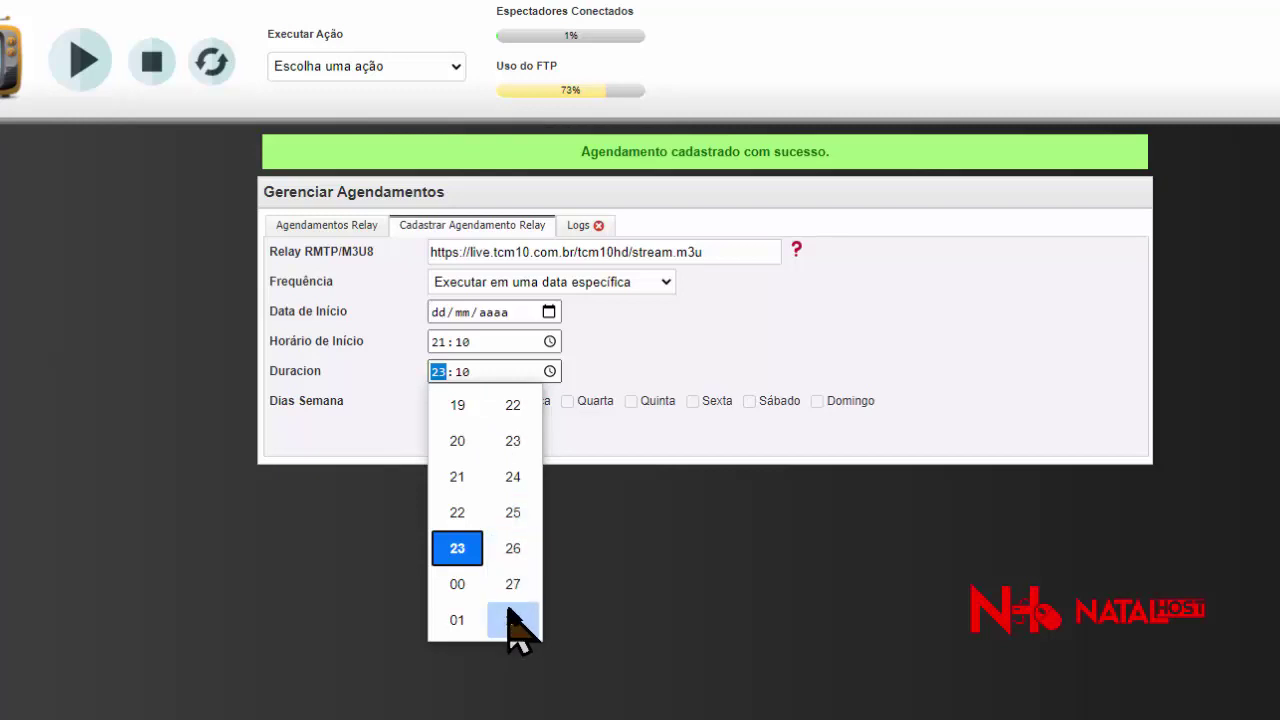
click(514, 516)
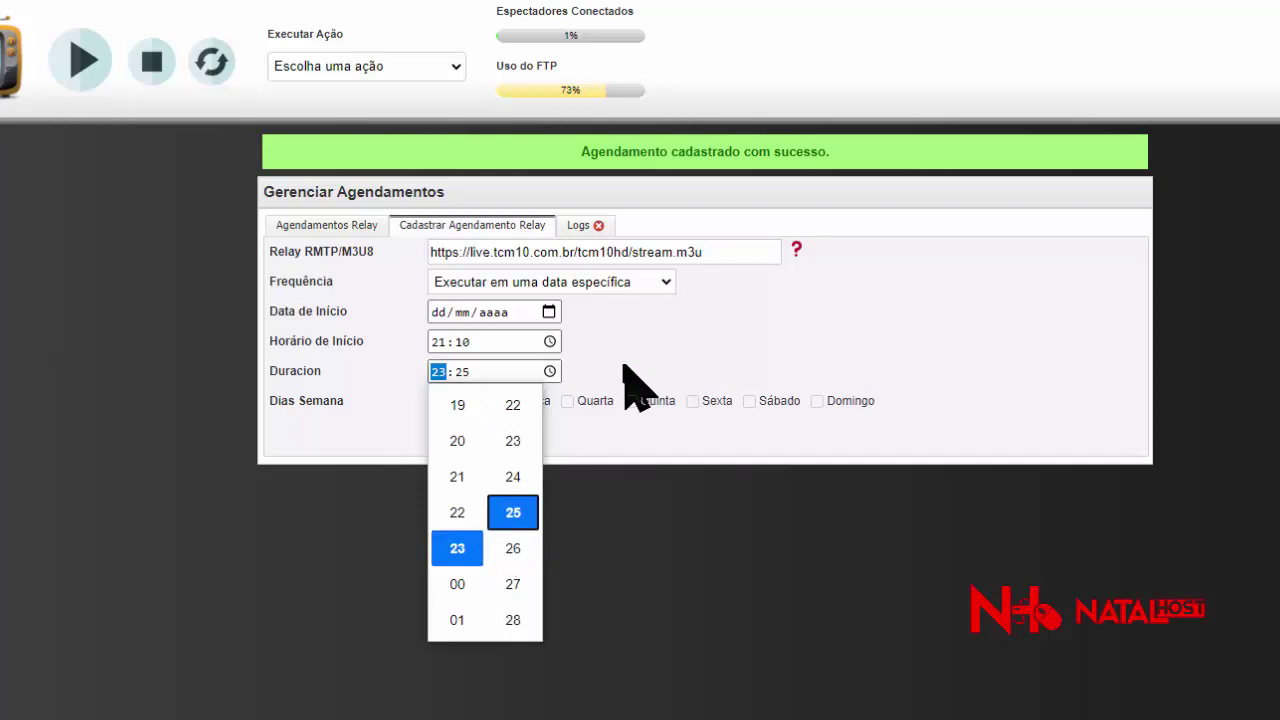
scroll(513, 520, down, 6)
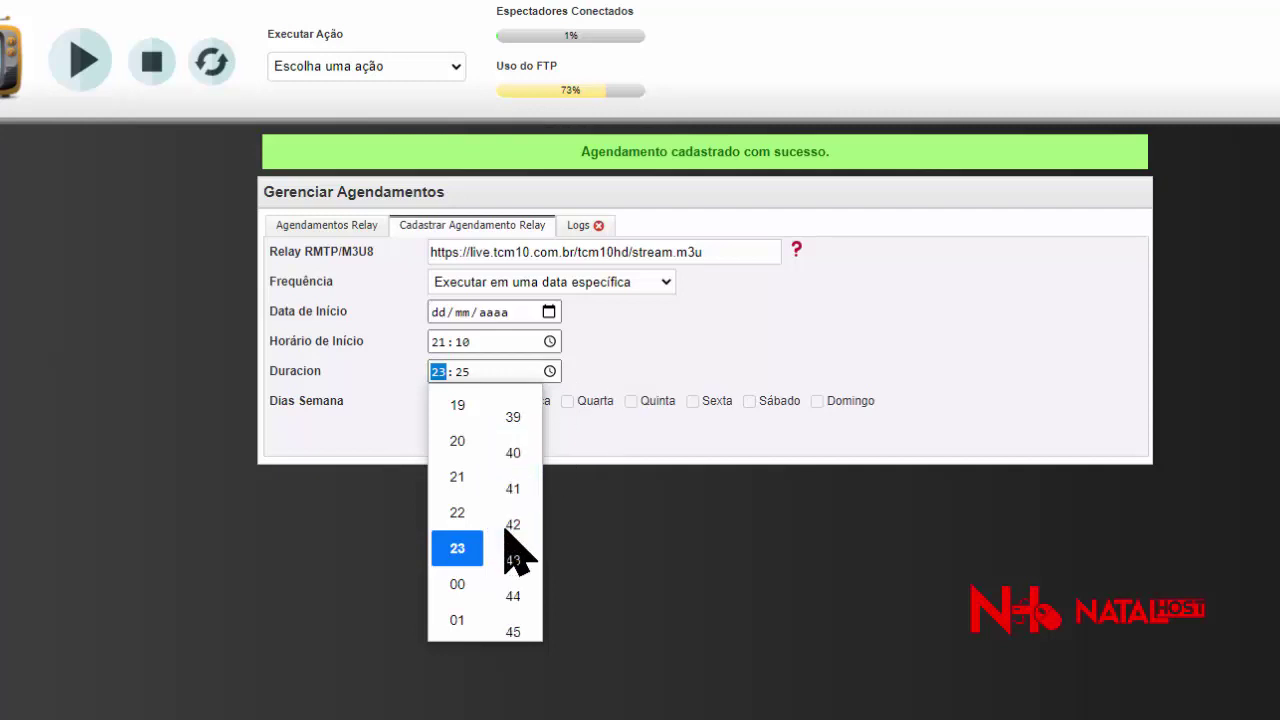
click(510, 620)
click(607, 342)
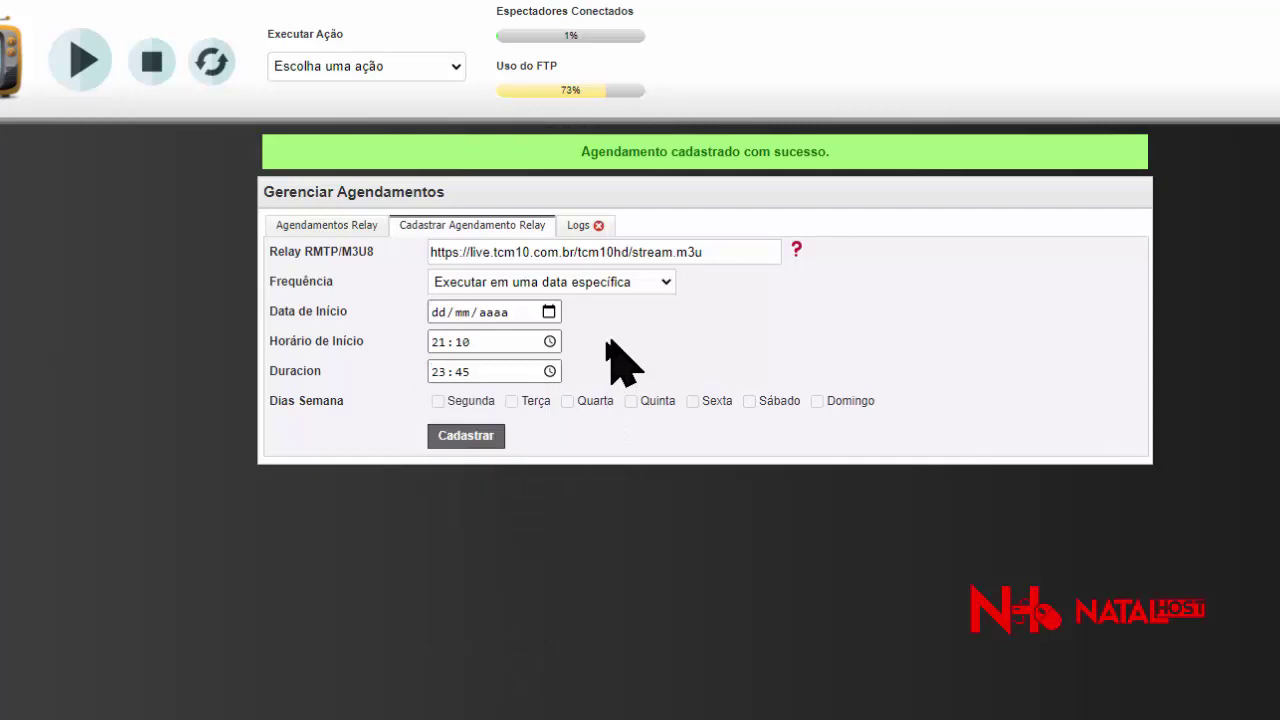
Make the TV TCM relay run on days of the week, select all seven days from Segunda to Domingo, and register the schedule
click(532, 287)
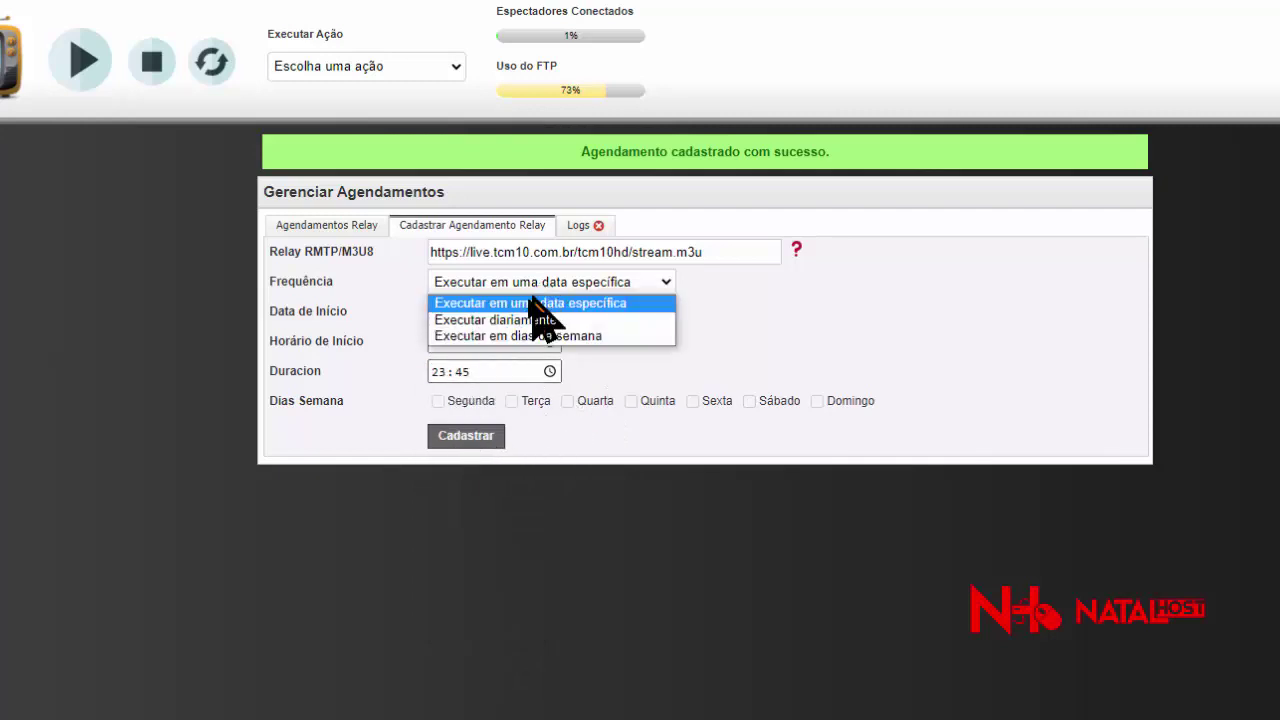
click(500, 336)
click(437, 401)
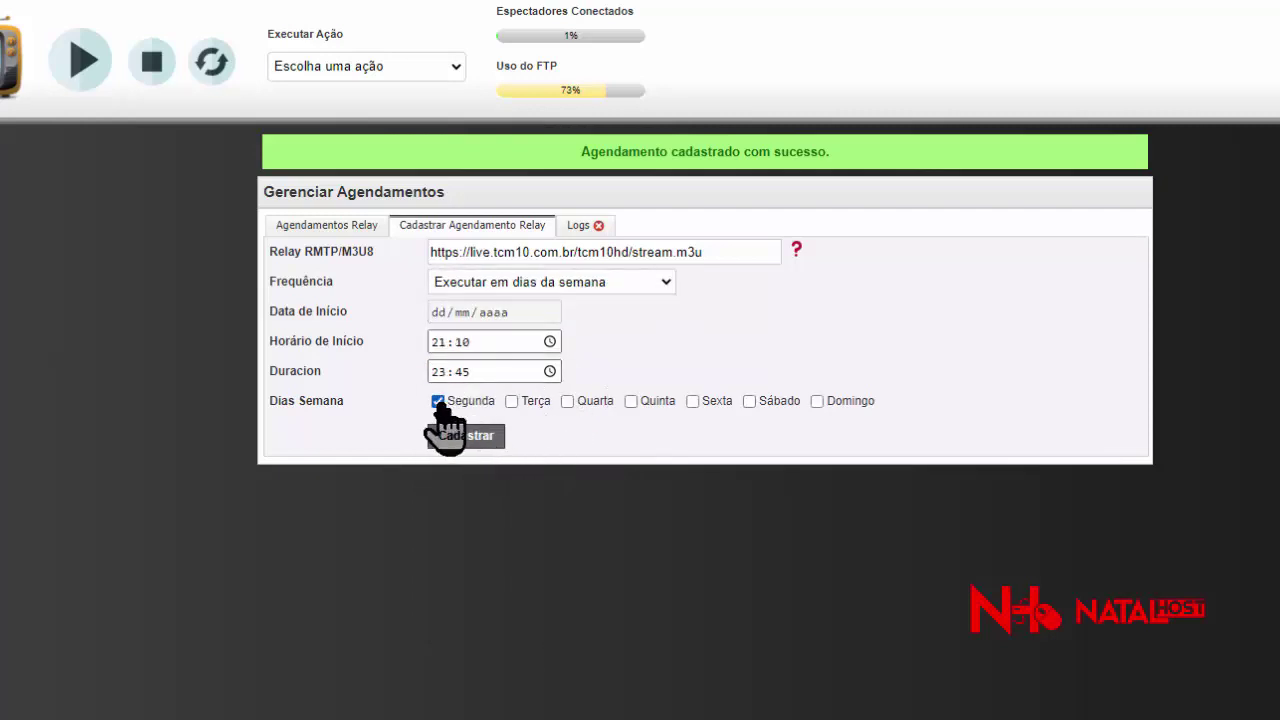
click(511, 401)
click(567, 401)
click(692, 402)
click(749, 402)
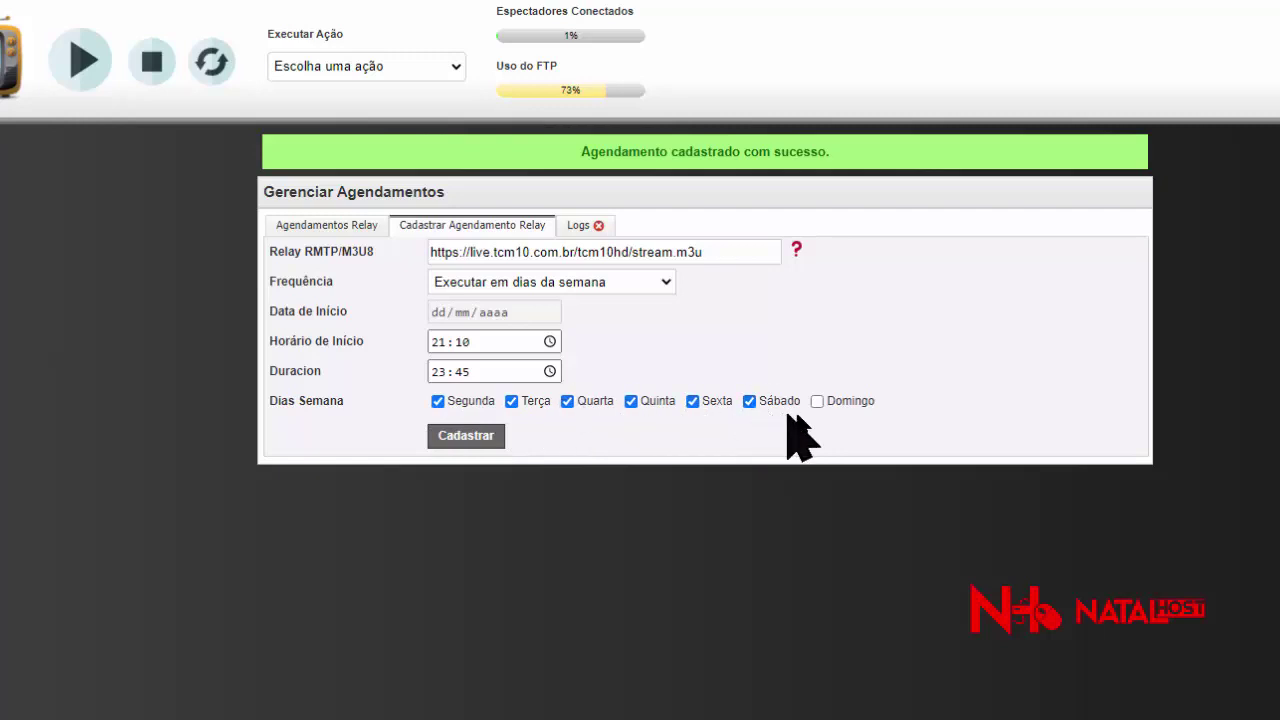
click(817, 401)
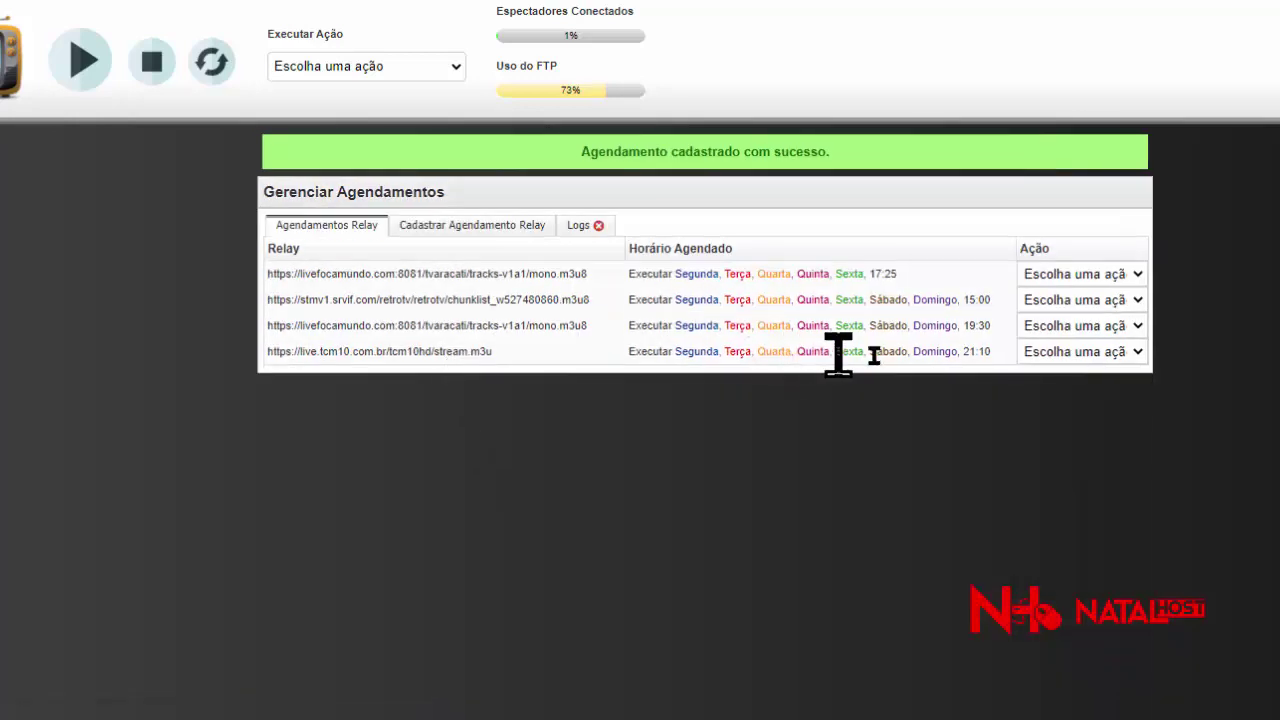
Review the start times of the registered relay schedules, from the first entry to the TV TCM one
double_click(877, 275)
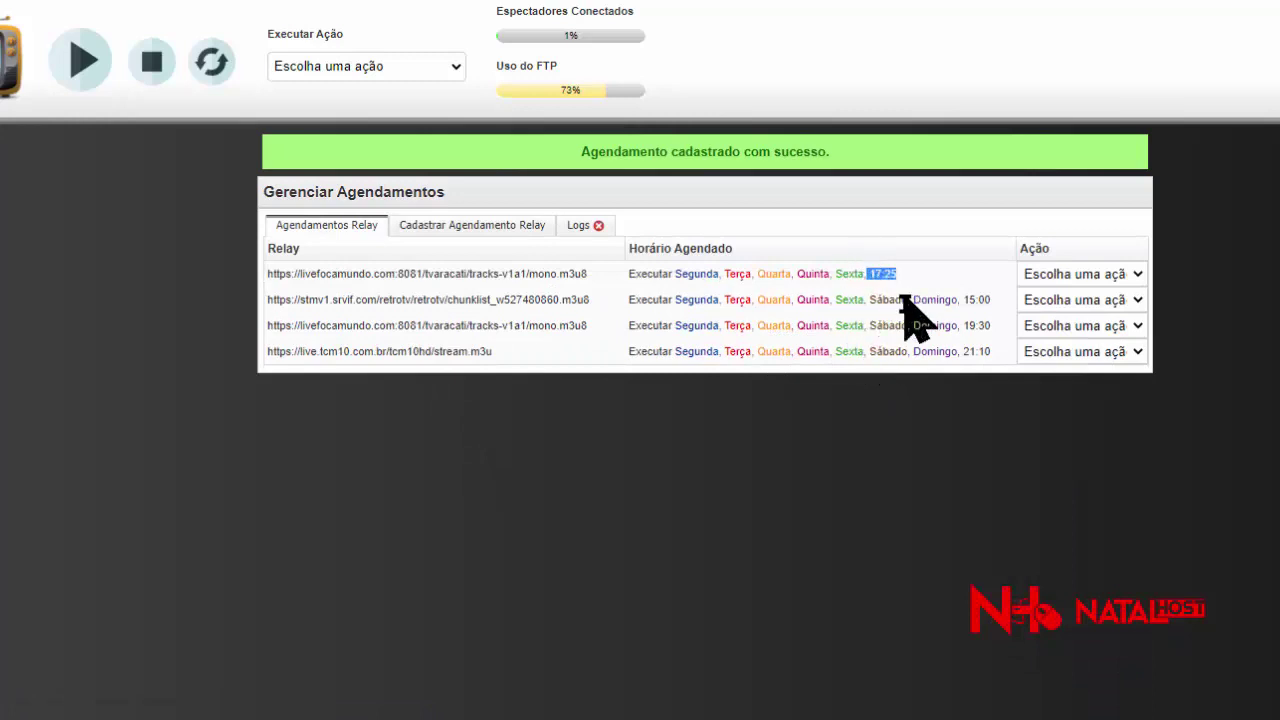
drag(962, 300, 995, 353)
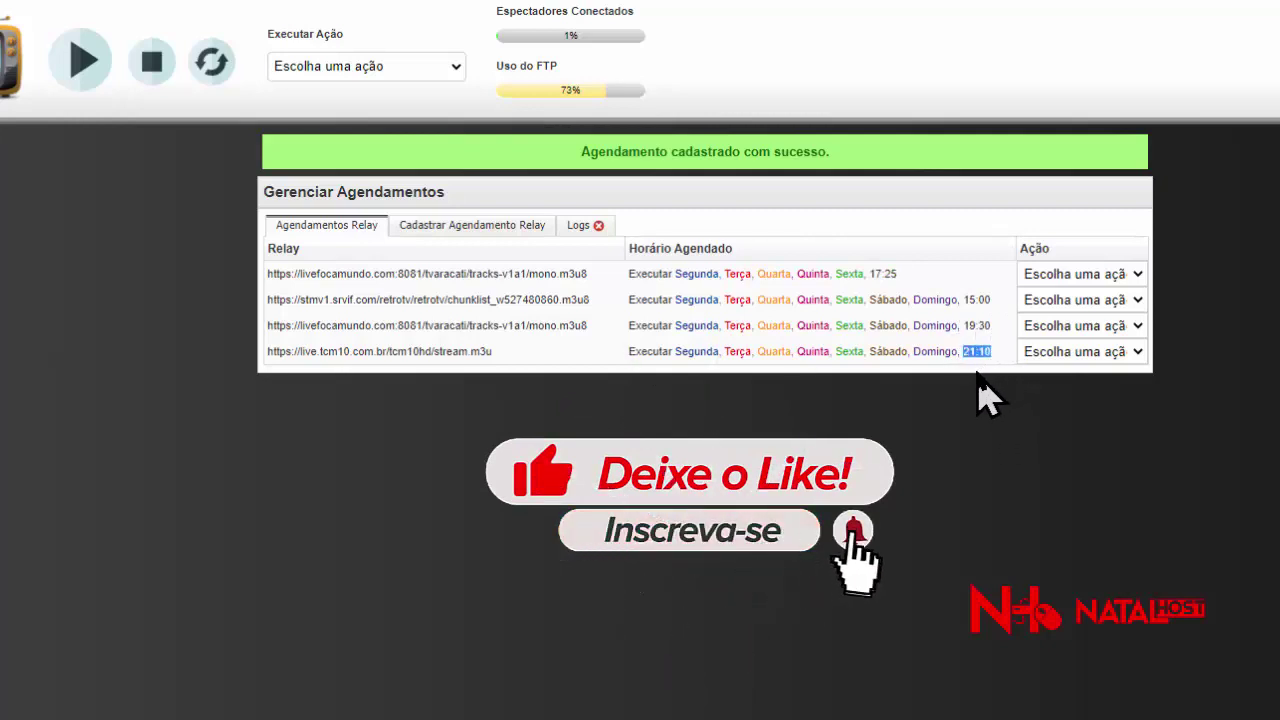
click(980, 371)
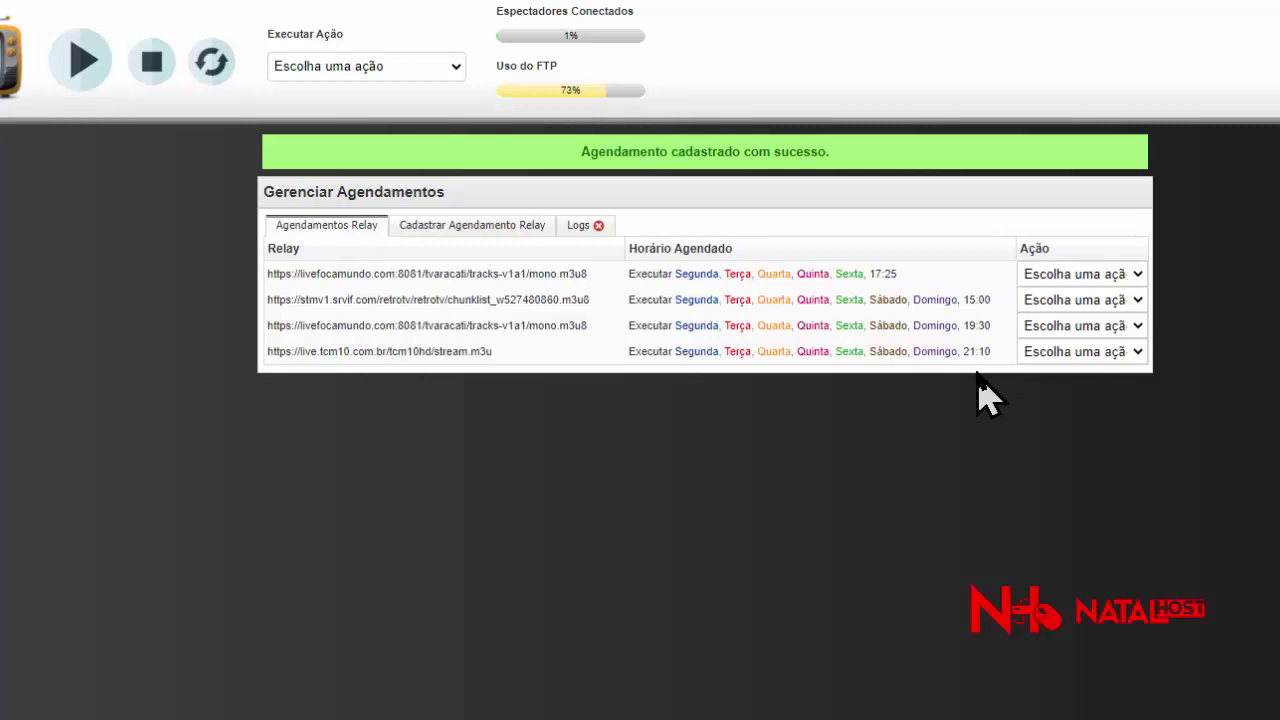
Return to the streaming information page and look over the streaming and on-demand management tools
click(362, 72)
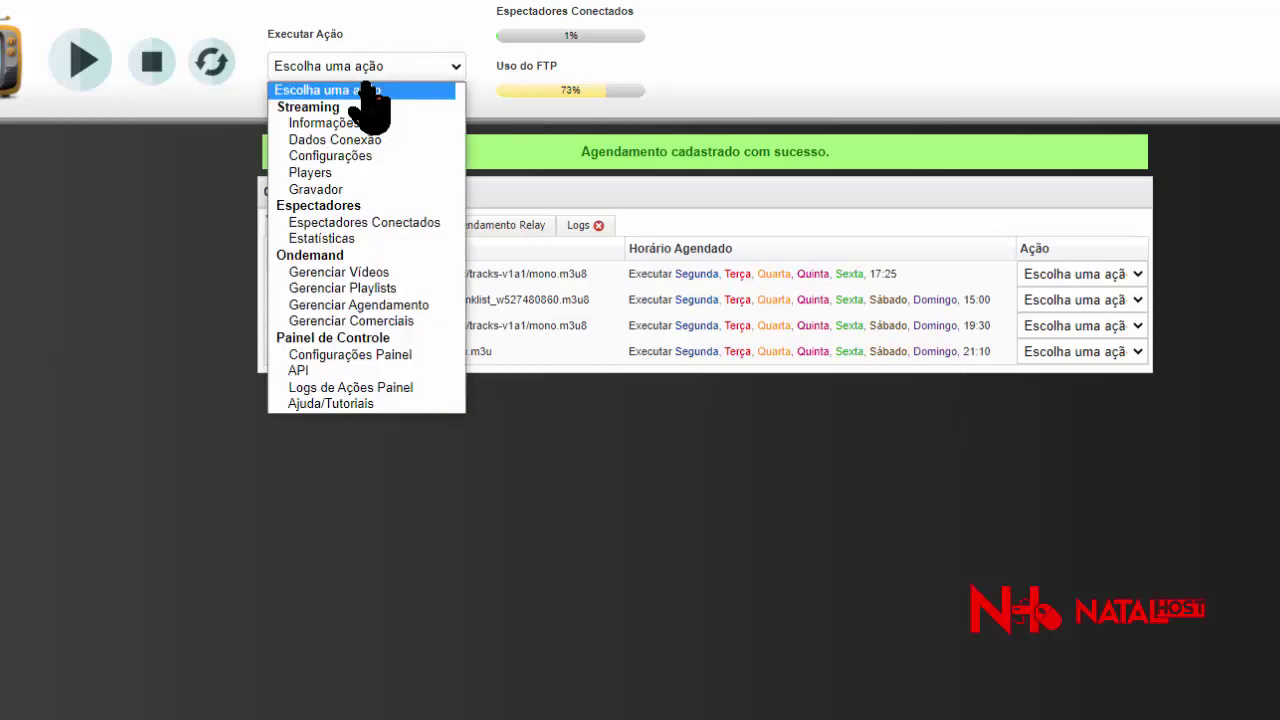
click(372, 123)
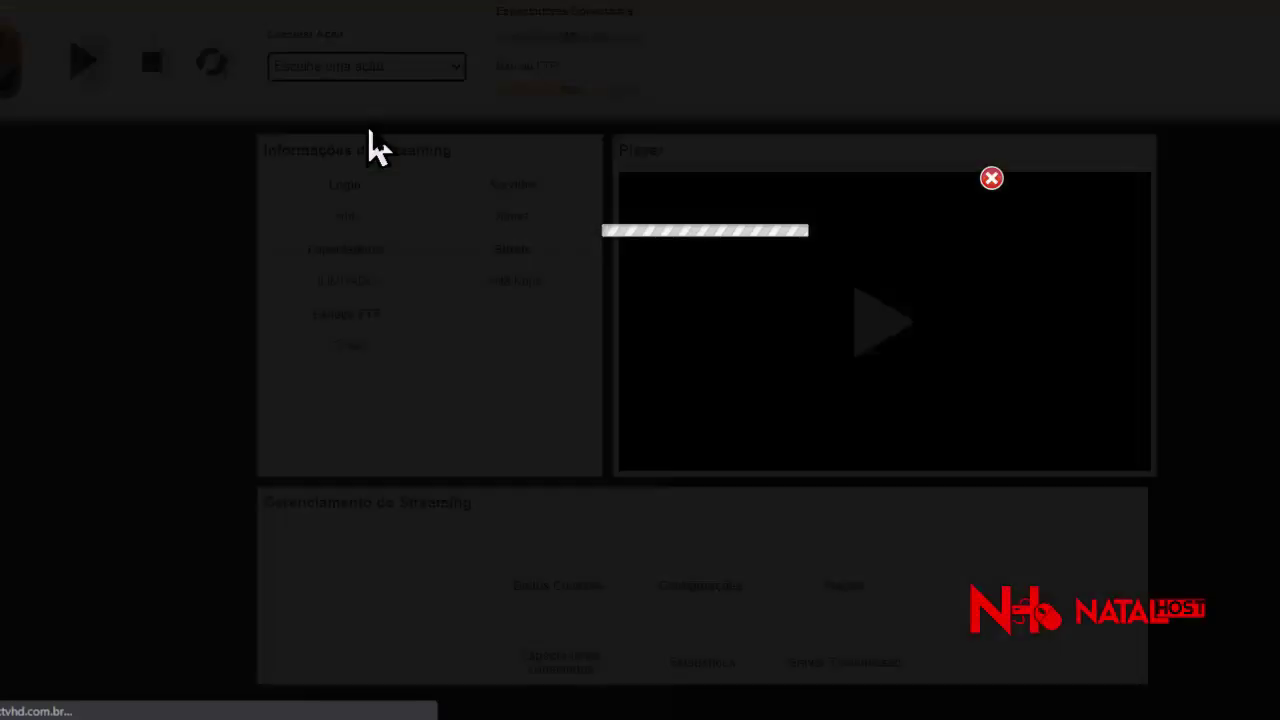
scroll(491, 280, down, 2)
scroll(491, 280, up, 1)
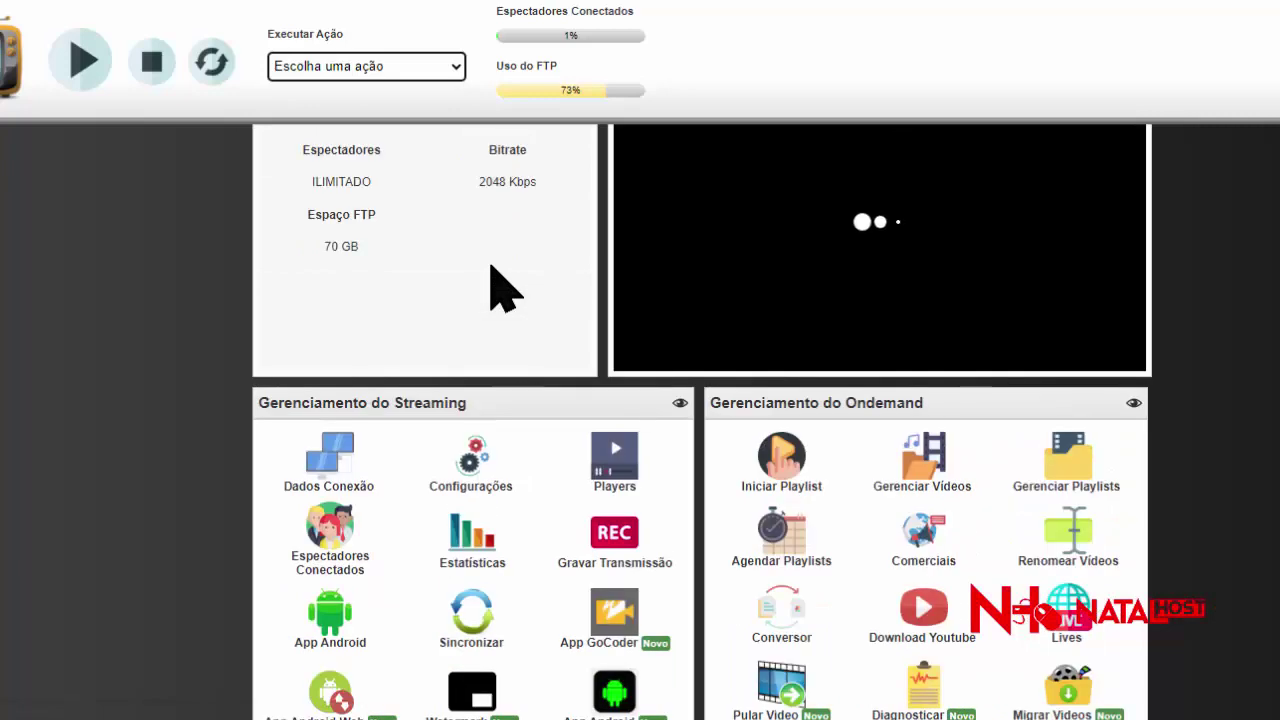
scroll(491, 280, up, 1)
scroll(491, 280, down, 1)
scroll(491, 280, up, 1)
scroll(491, 280, down, 2)
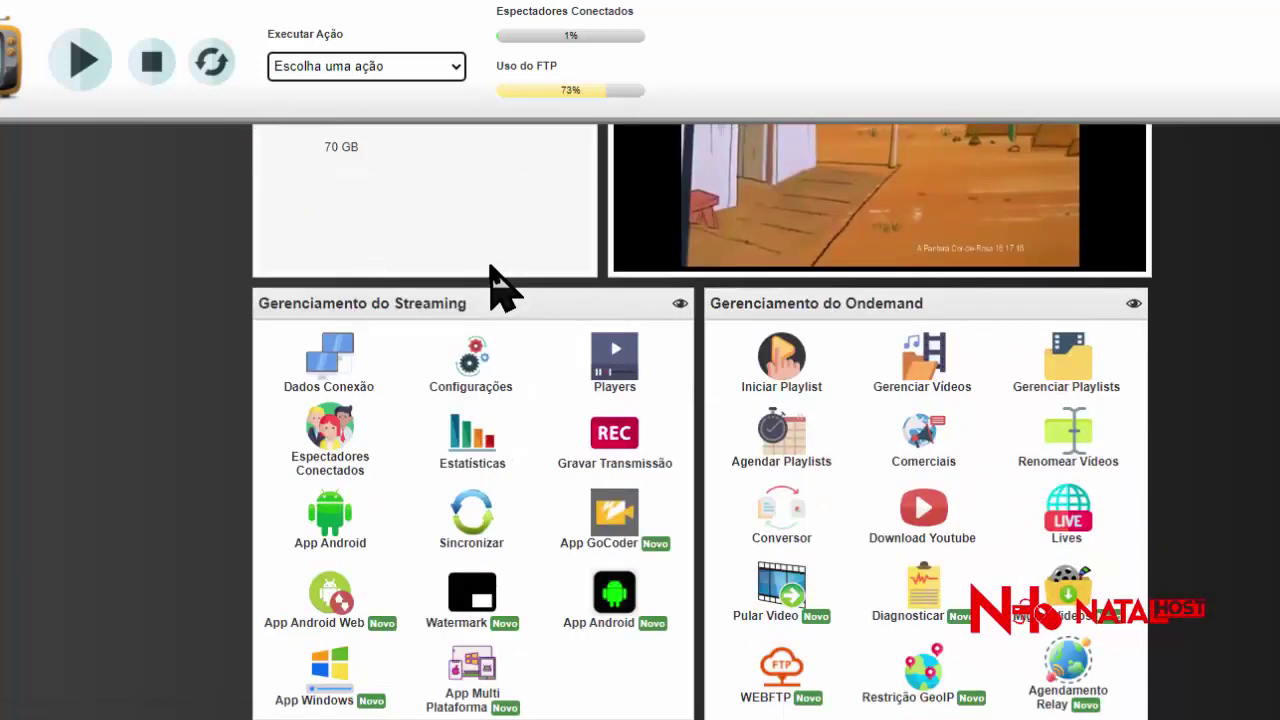
scroll(490, 268, down, 1)
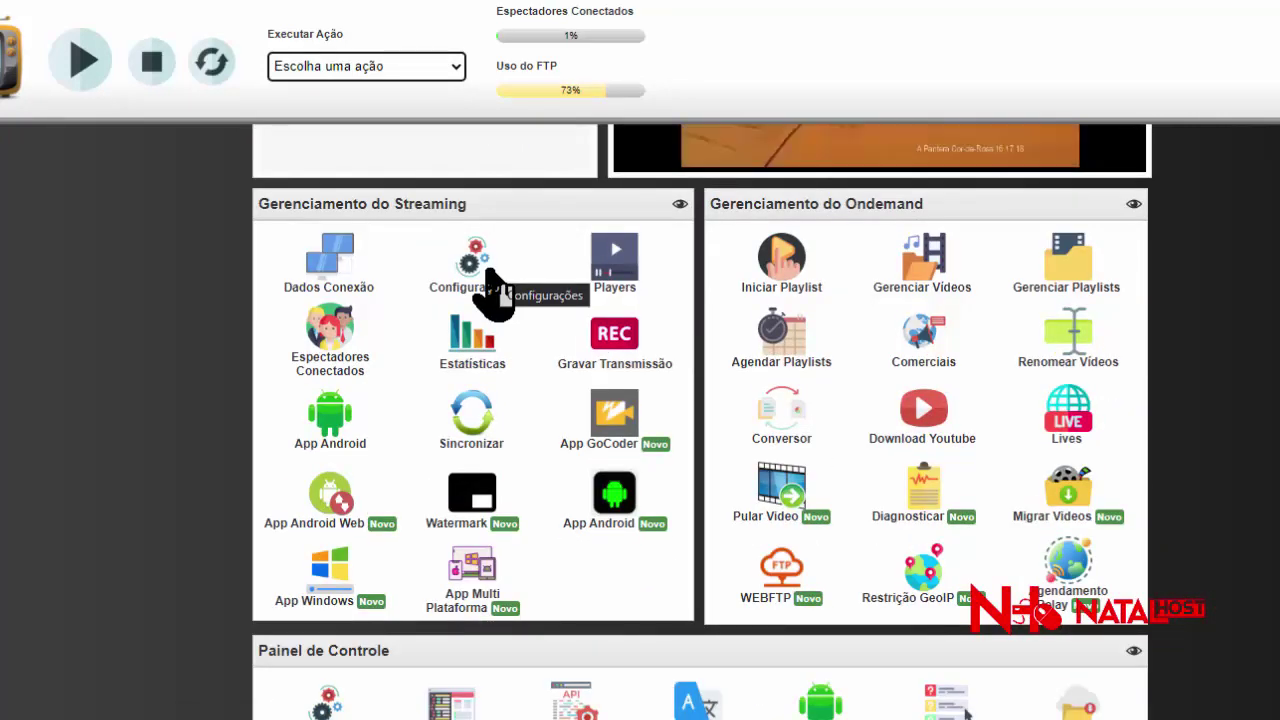